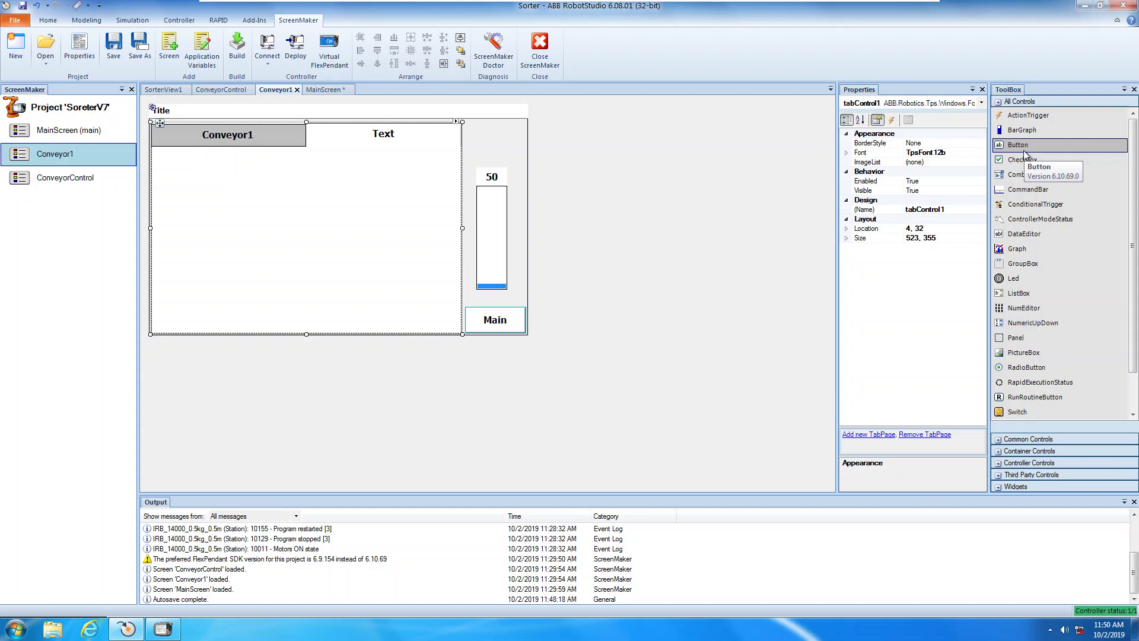
Add an LED of about 177 × 30 to the second tab page and place a copy beside it in the same row.
left_click(1022, 284)
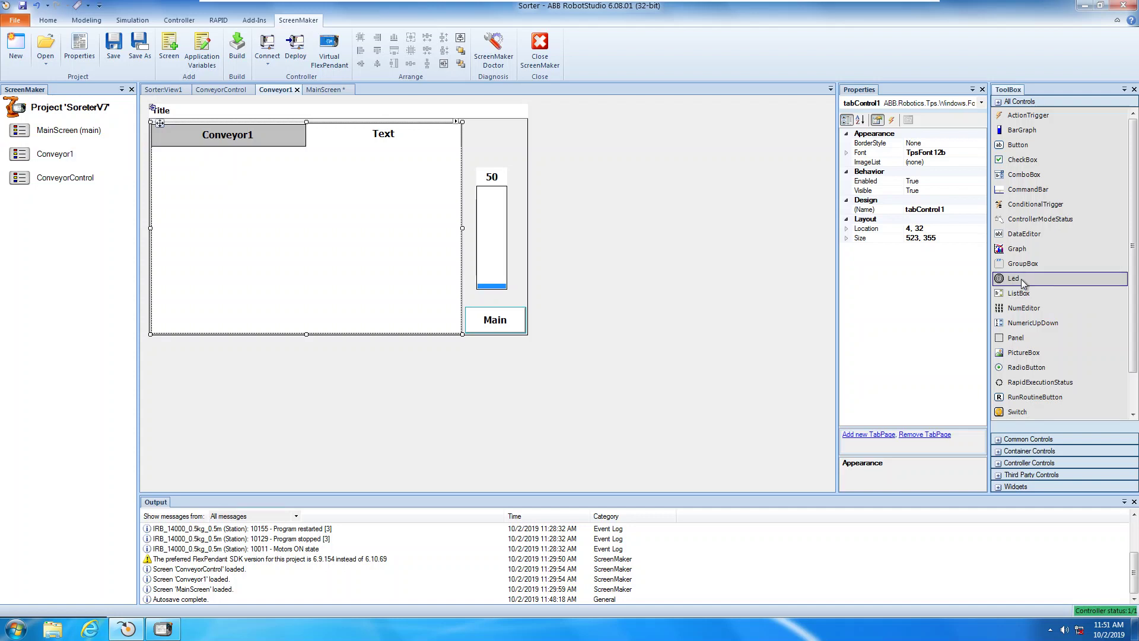
left_click_drag(170, 170, 275, 189)
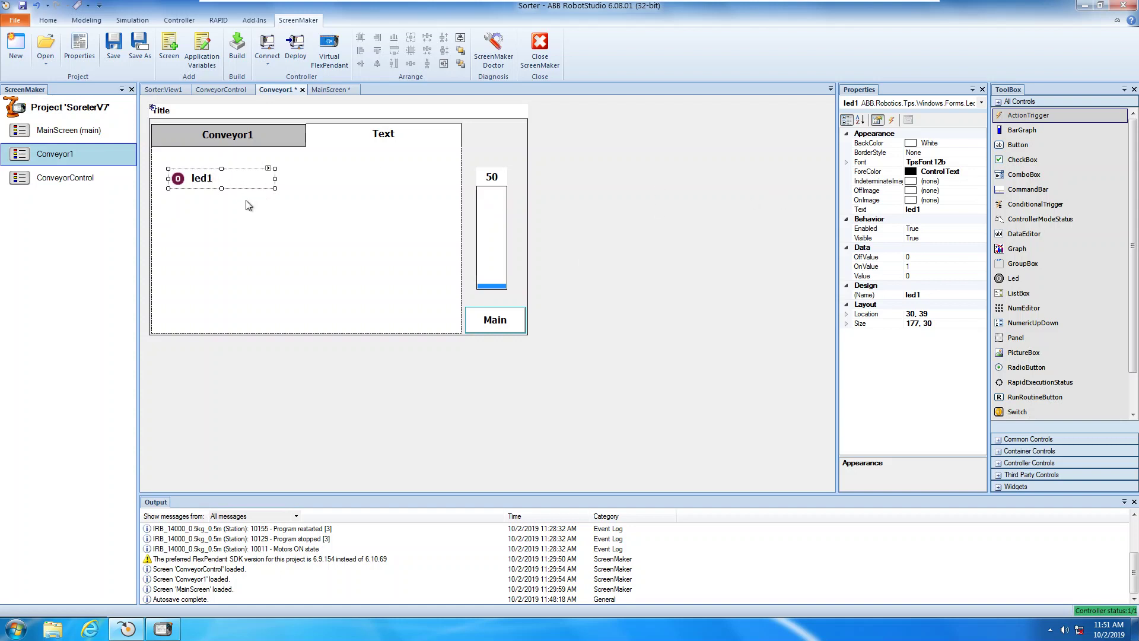
key("ctrl+v")
left_click_drag(291, 237, 360, 189)
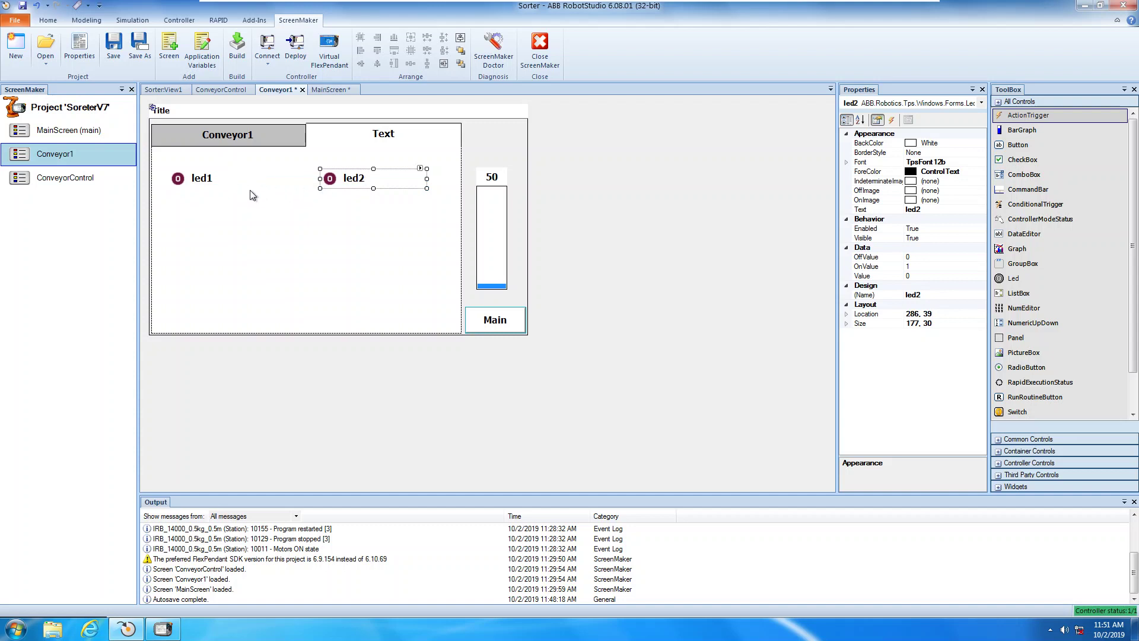
left_click(384, 239)
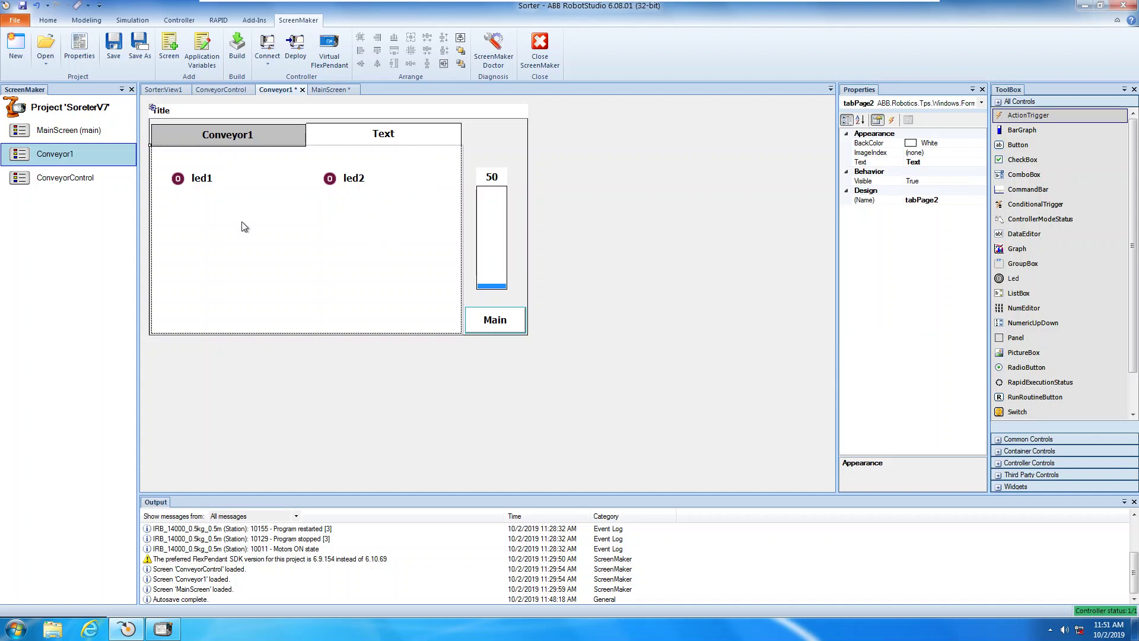
Set the first LED's text to "Conv1 GL".
left_click(203, 183)
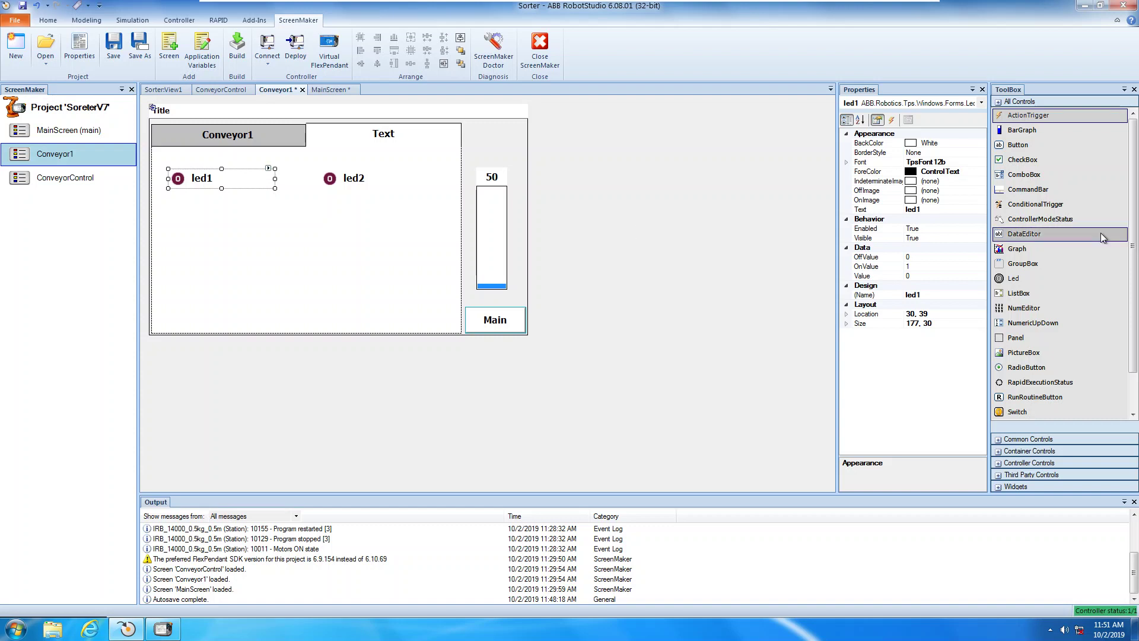
left_click(340, 247)
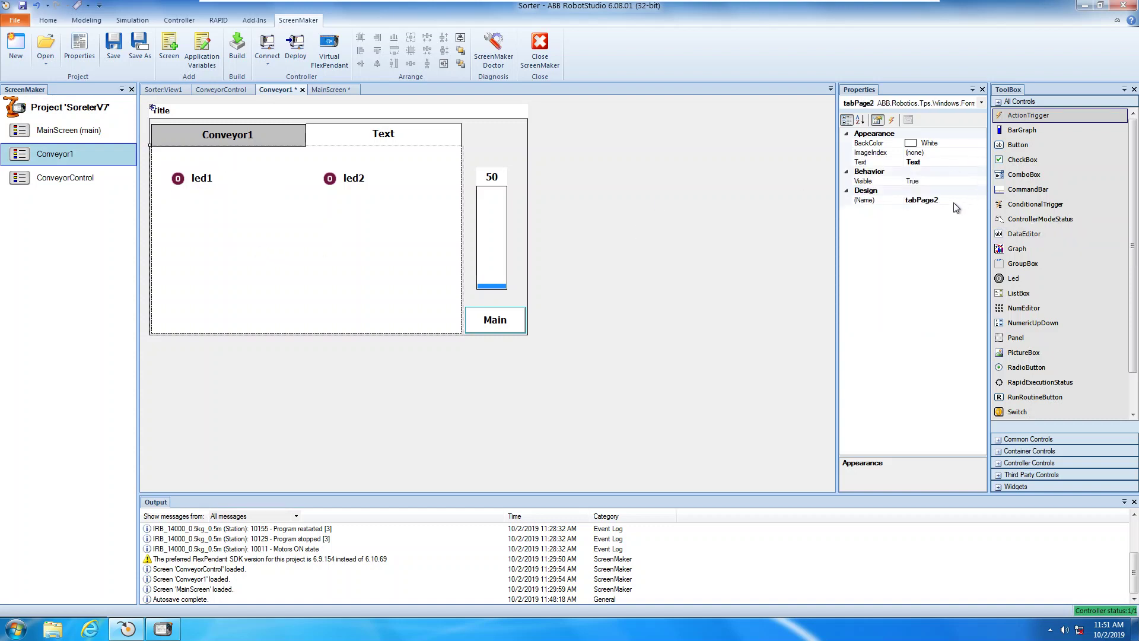
left_click(219, 177)
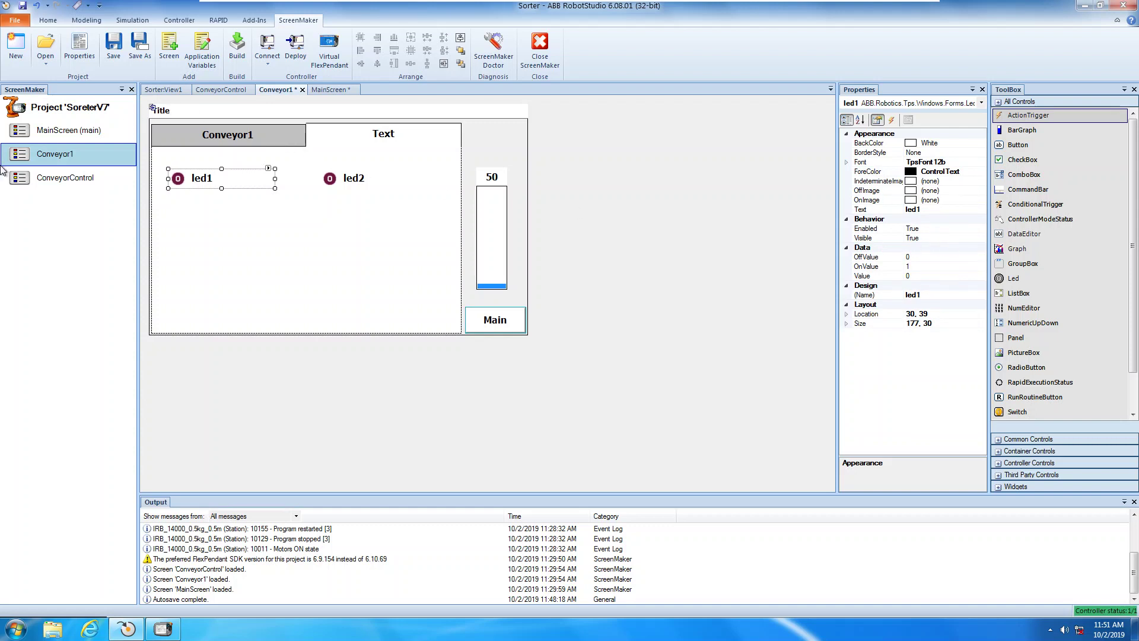
left_click(946, 257)
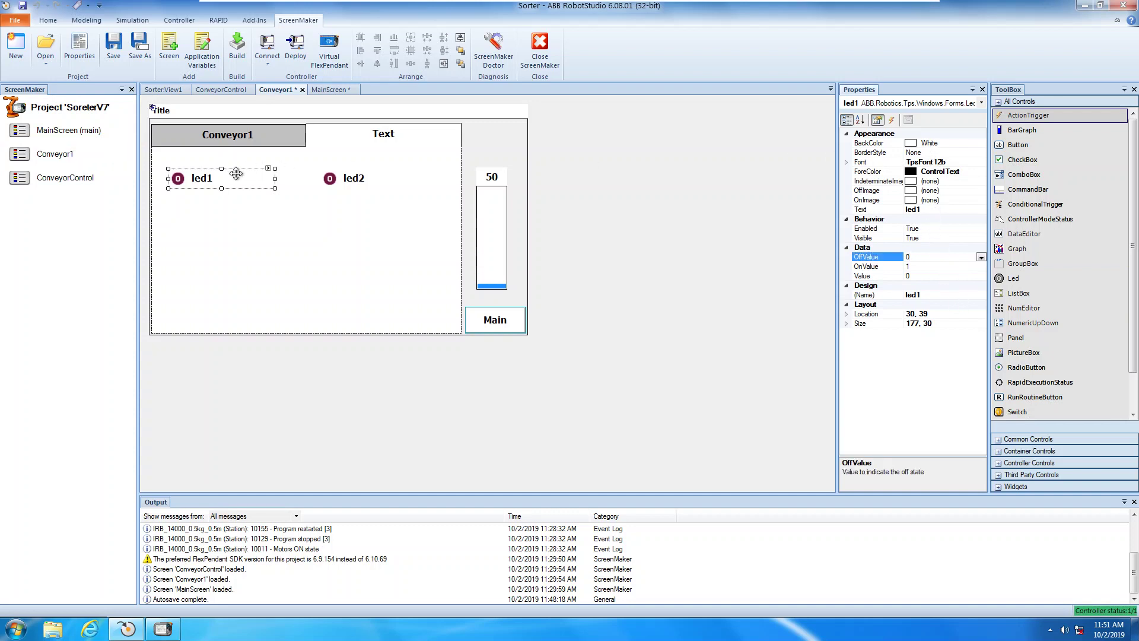
left_click(926, 210)
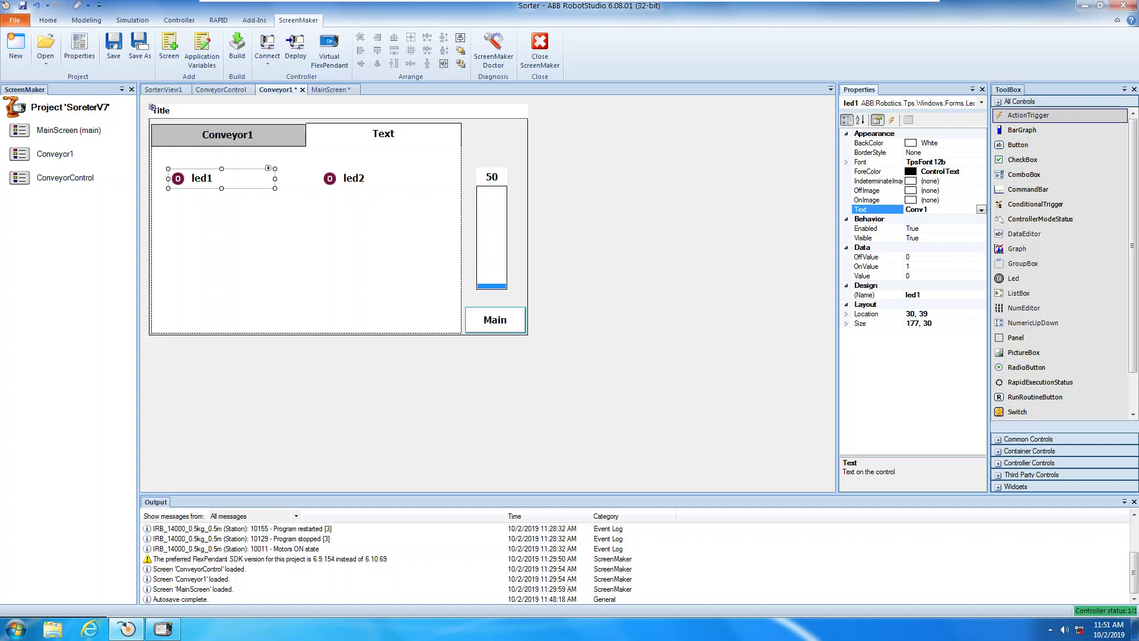
type("GL")
key("Return")
Set the second LED's text to "Con2 GL".
left_click(356, 178)
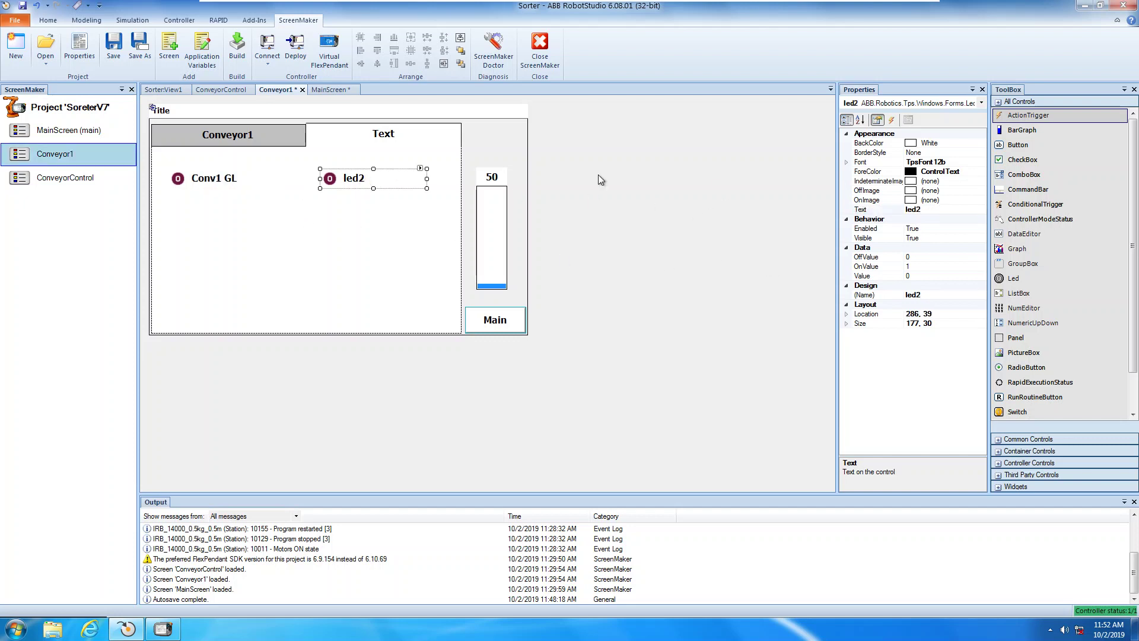
left_click(941, 209)
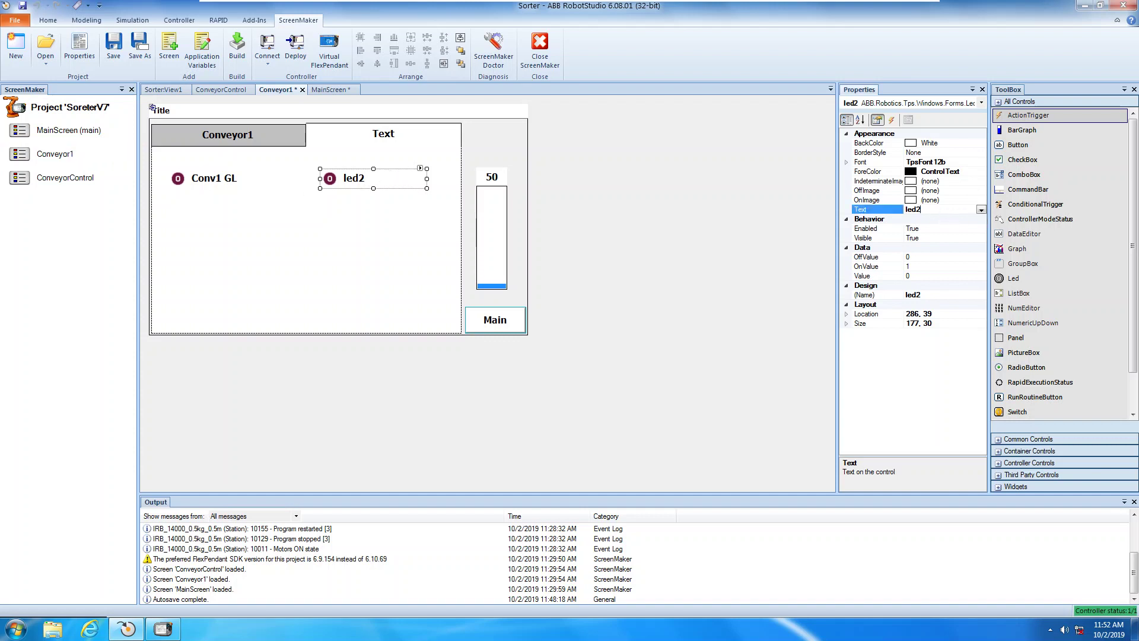
key("BackSpace")
key("BackSpace")
key("BackSpace")
key("BackSpace")
type("Con2 GL")
left_click(389, 278)
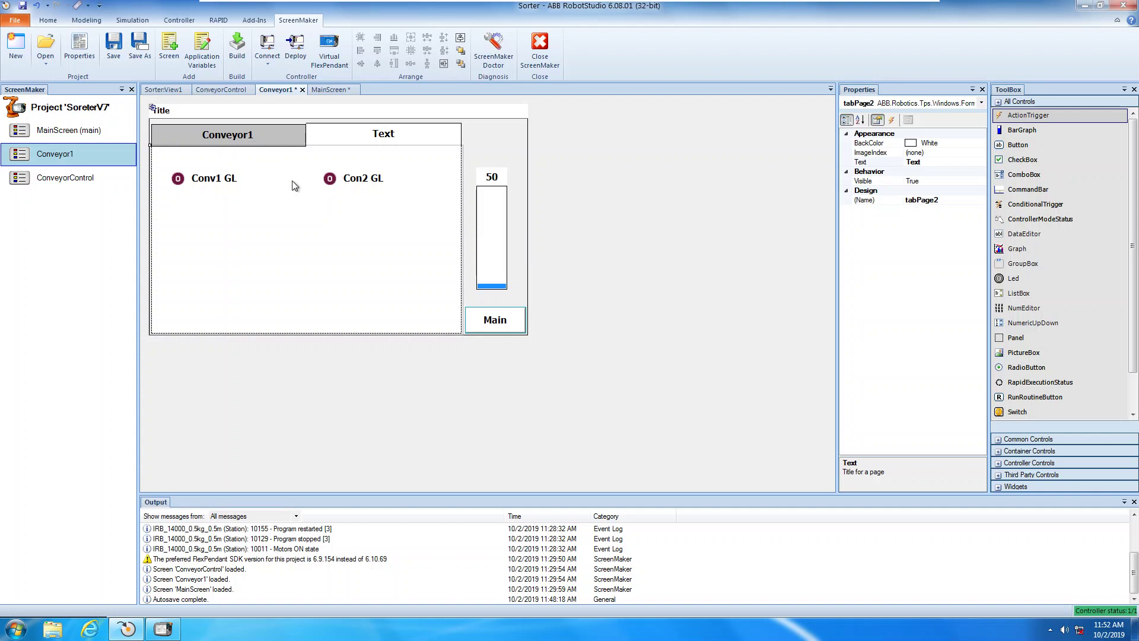
Rename the second tab page of the tab control to "Output Control".
left_click(381, 143)
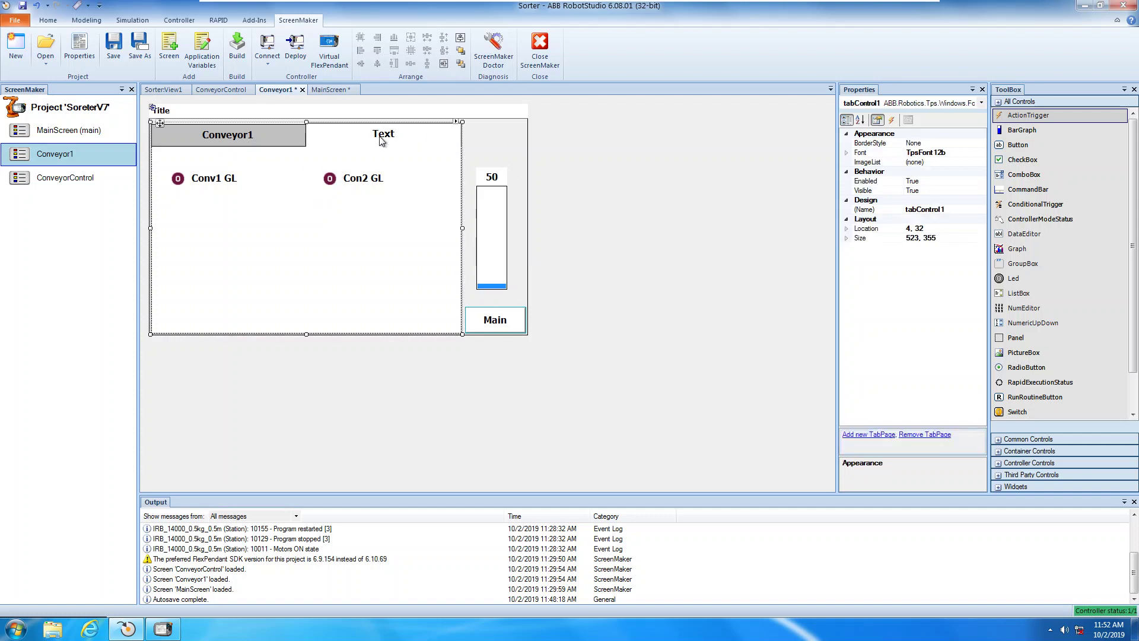
left_click(381, 266)
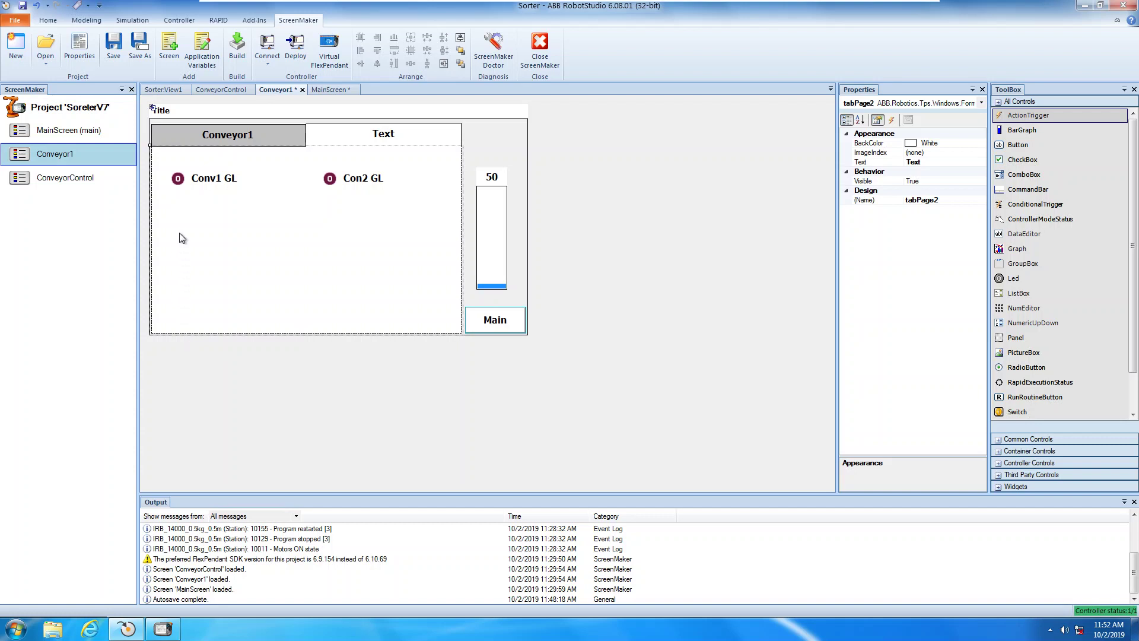
left_click(929, 163)
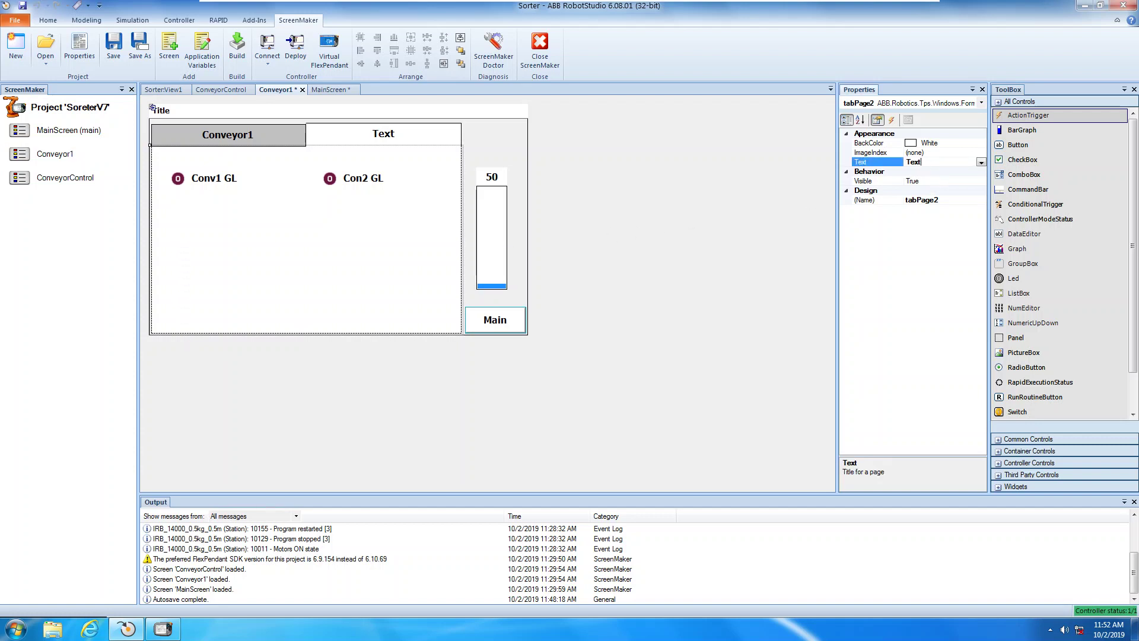
key("ctrl+a")
type("Output Control")
left_click(382, 148)
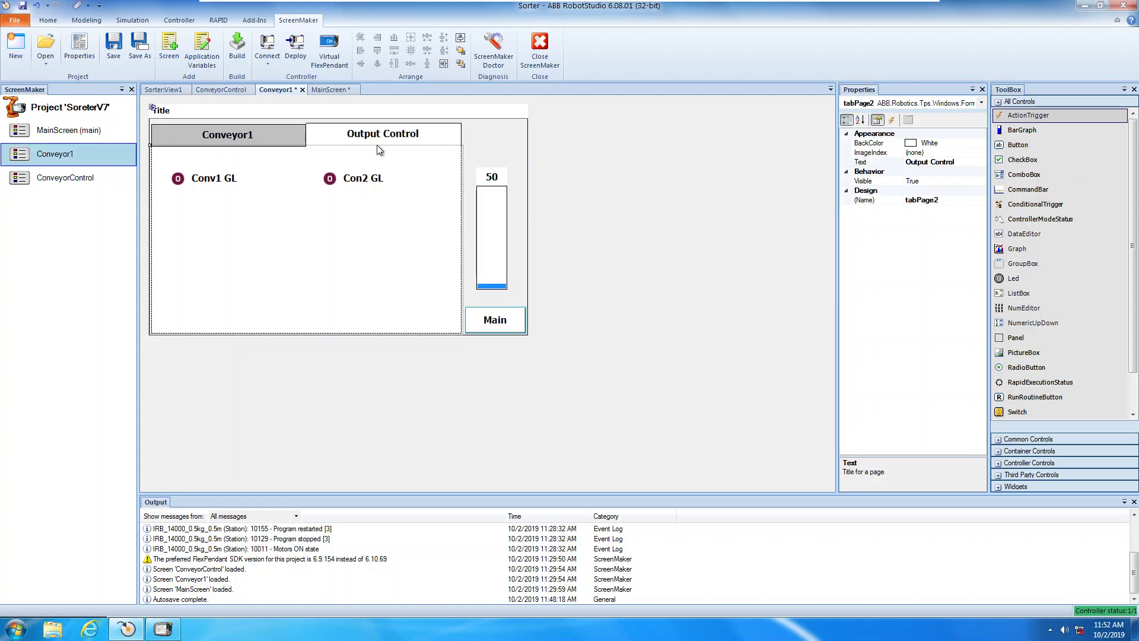
Set the title text of the Conveyor1 screen to "Conveyor1".
left_click(169, 110)
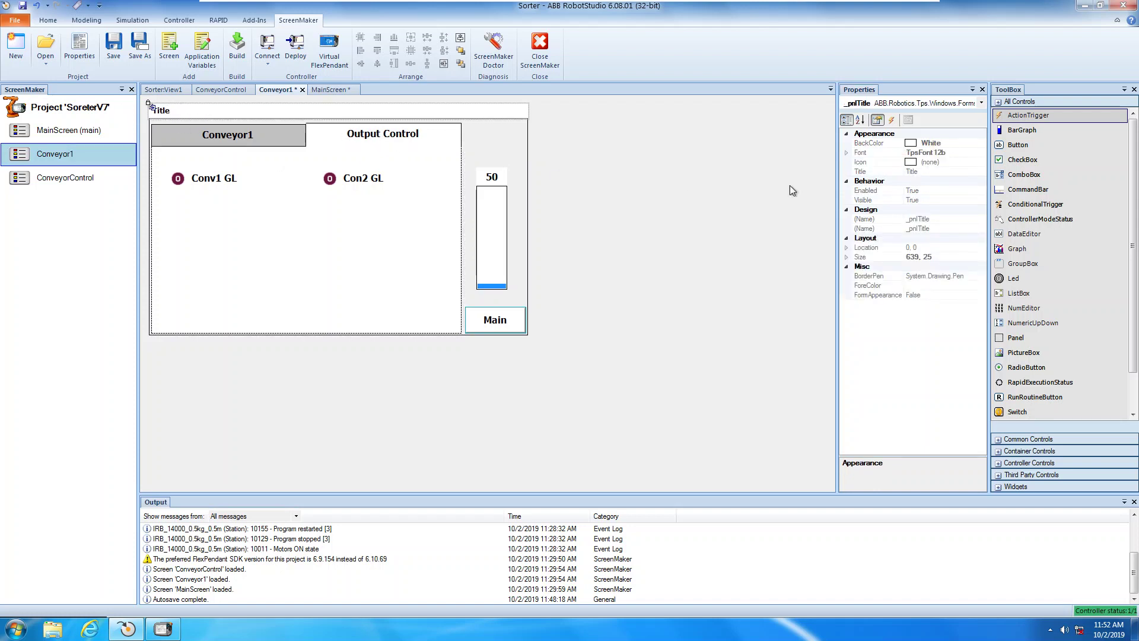
left_click(478, 298)
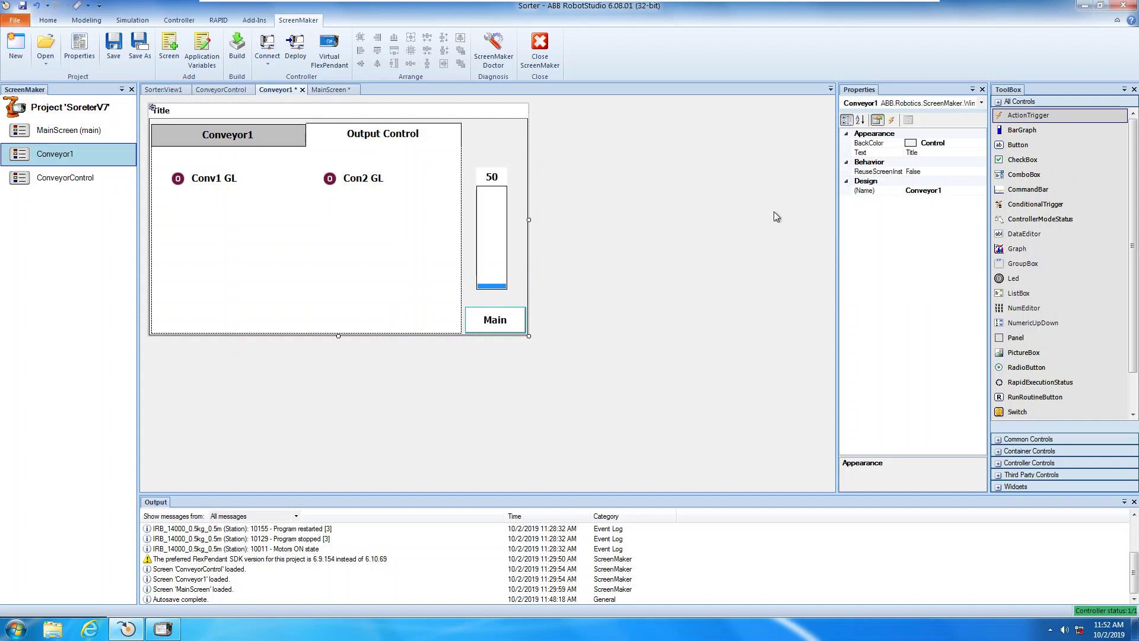
left_click(917, 153)
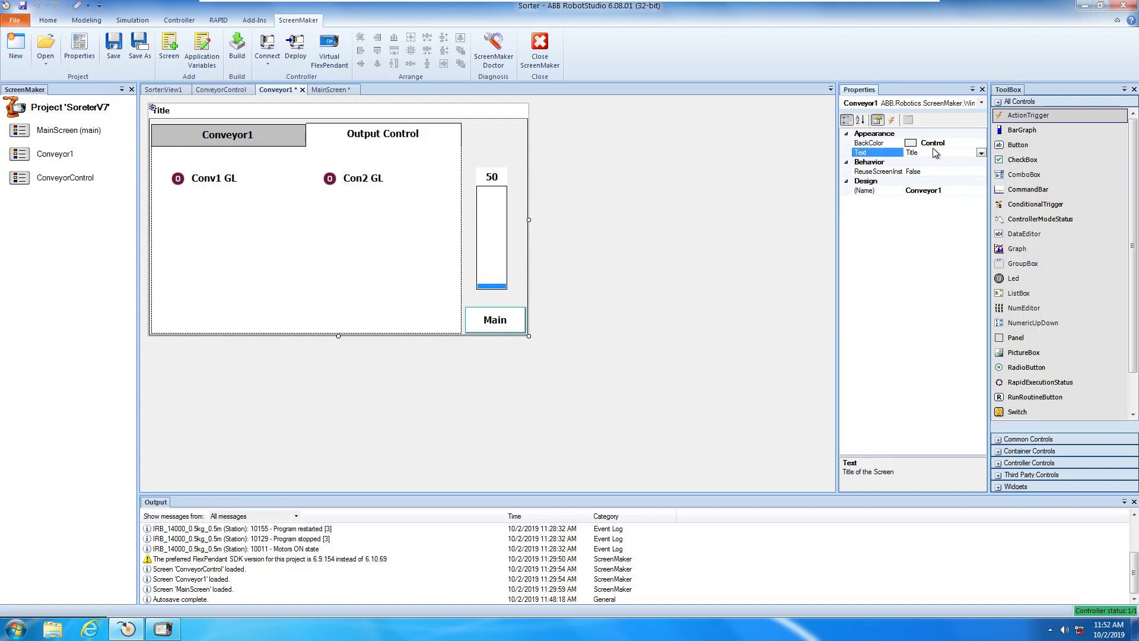
key("BackSpace")
key("BackSpace")
key("BackSpace")
key("BackSpace")
type("Conveyor1")
key("Return")
Add a button of about 91 × 33 below the Conv1 GL LED and place a copy beside it.
left_click(277, 241)
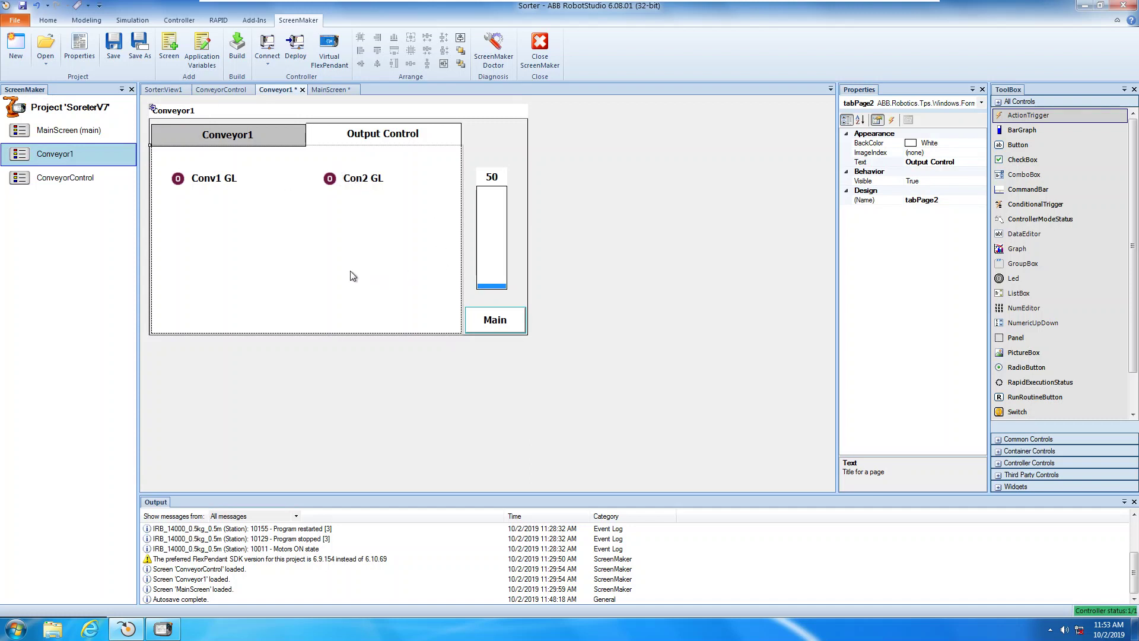
left_click(1056, 148)
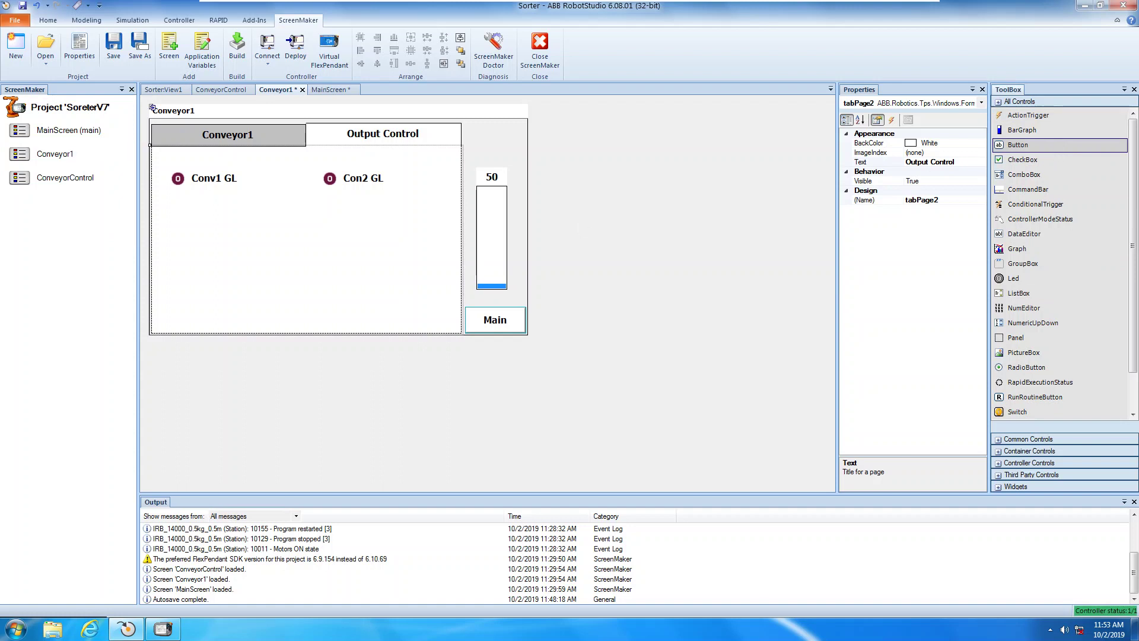
left_click_drag(161, 204, 218, 224)
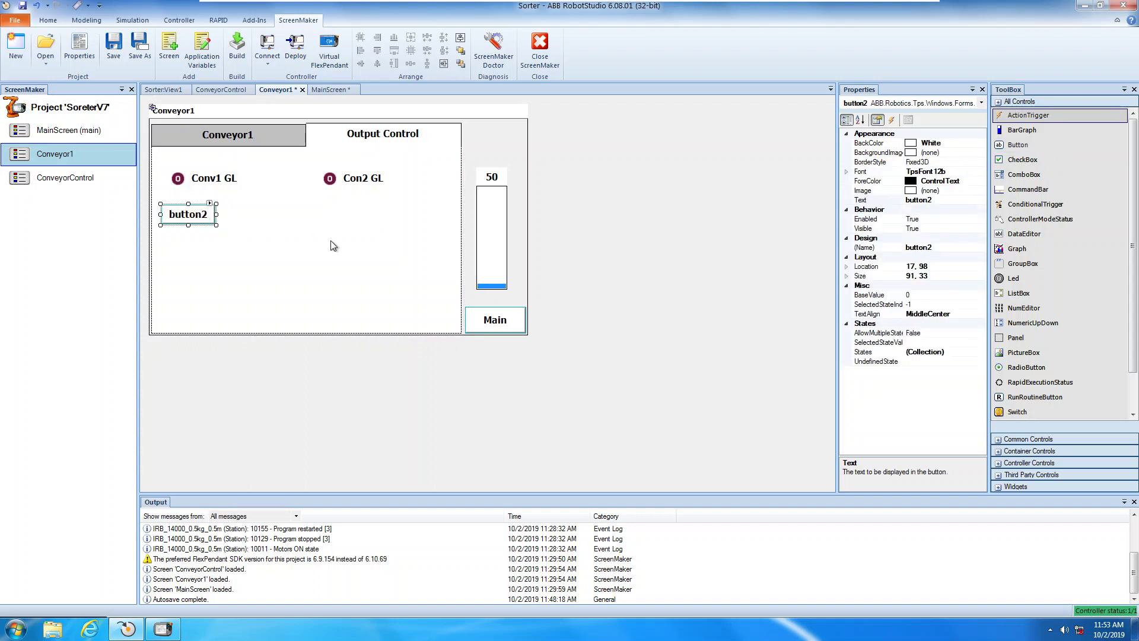
key("ctrl+v")
left_click_drag(302, 247, 250, 224)
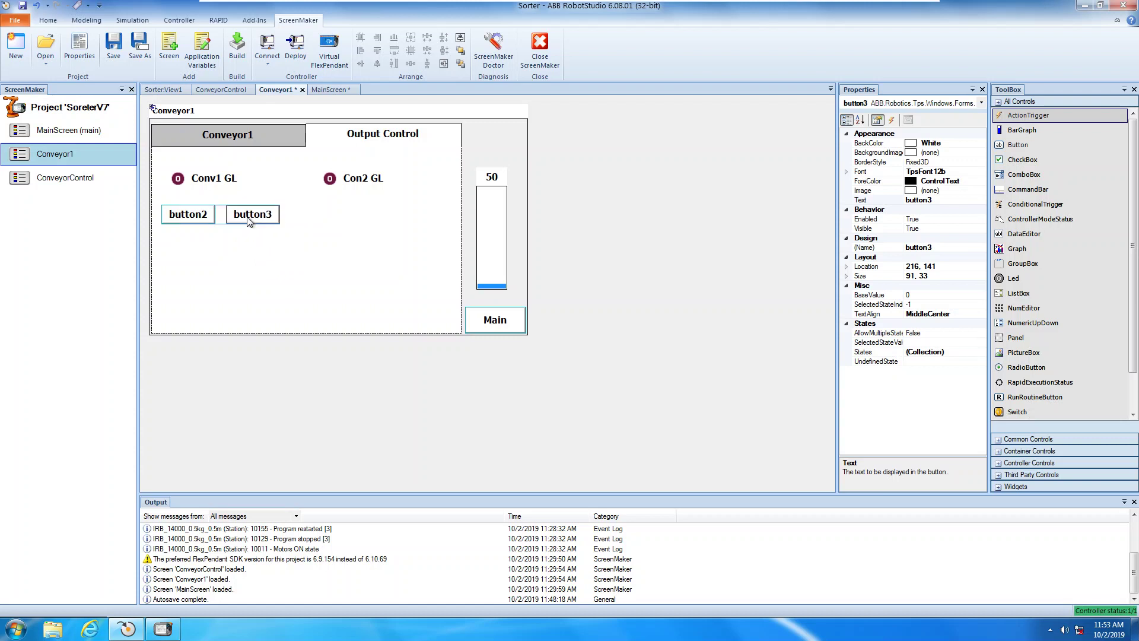
Paste a third button, place it below the Con2 GL LED and widen it to about 136 × 33.
left_click(344, 219)
key("ctrl+v")
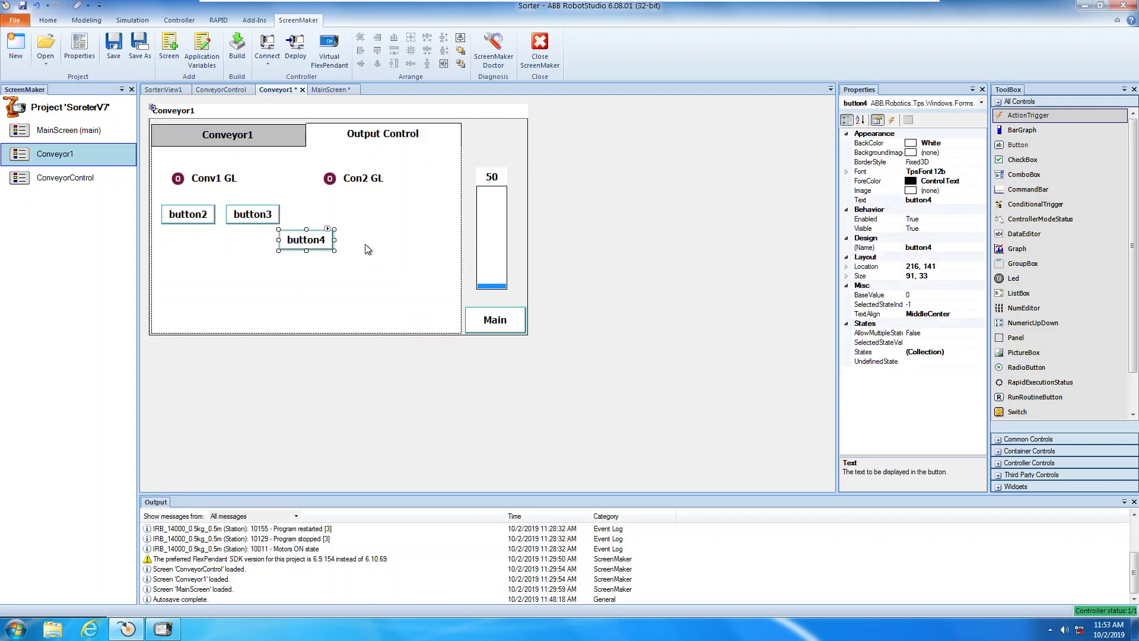
double_click(306, 242)
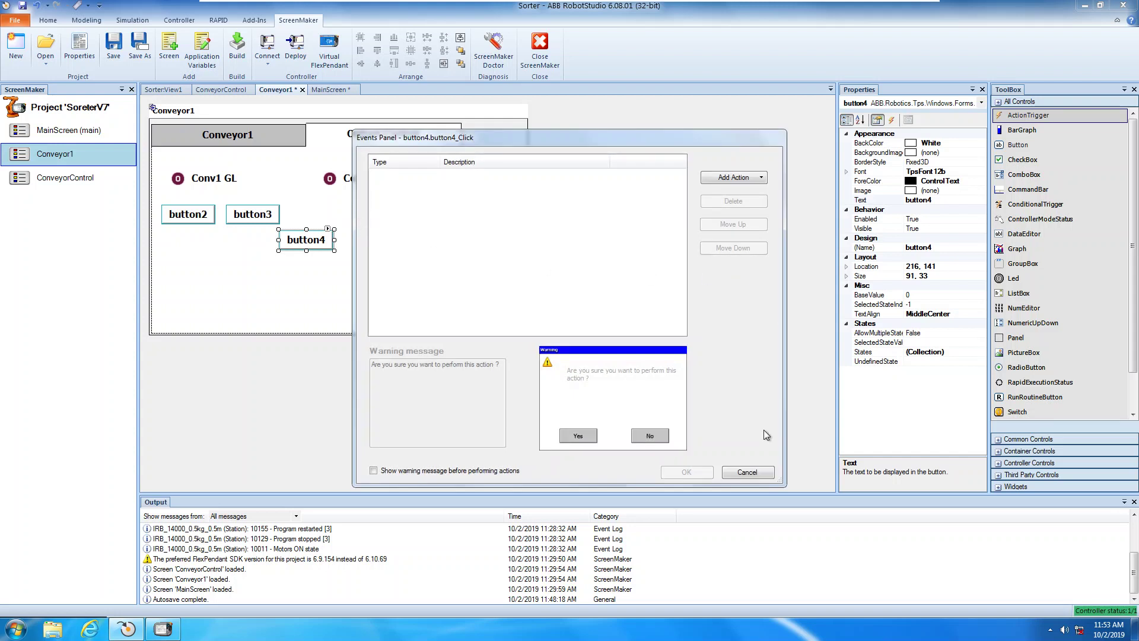
left_click(747, 472)
left_click_drag(310, 243, 401, 220)
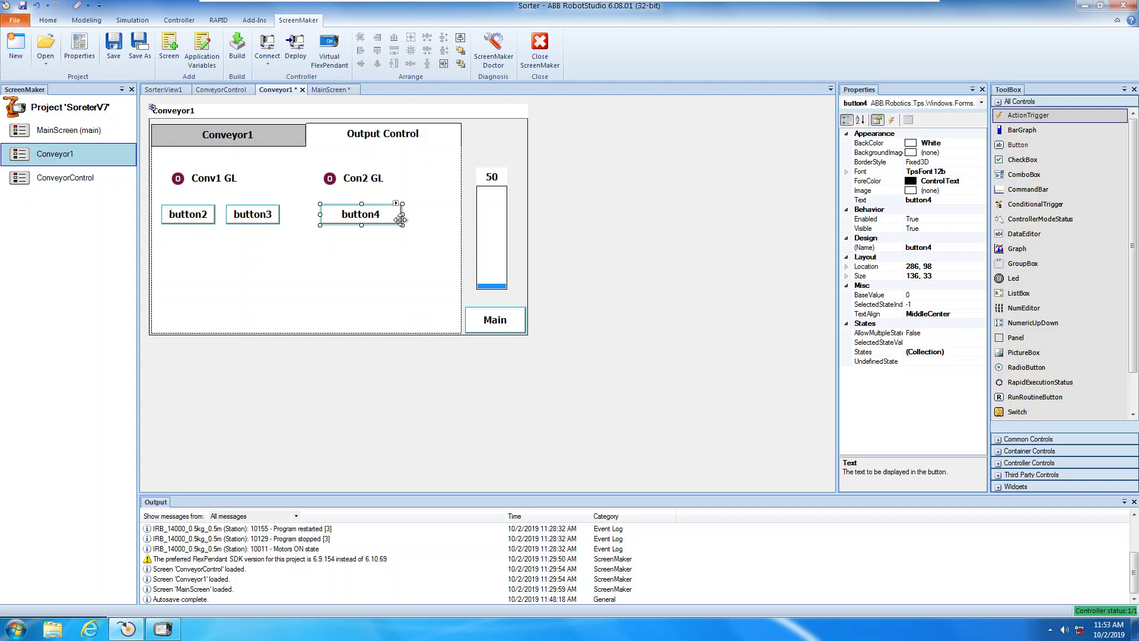
left_click(294, 247)
Set the text of the first button below the Conv1 GL LED to "Con1 GL ON".
left_click(188, 214)
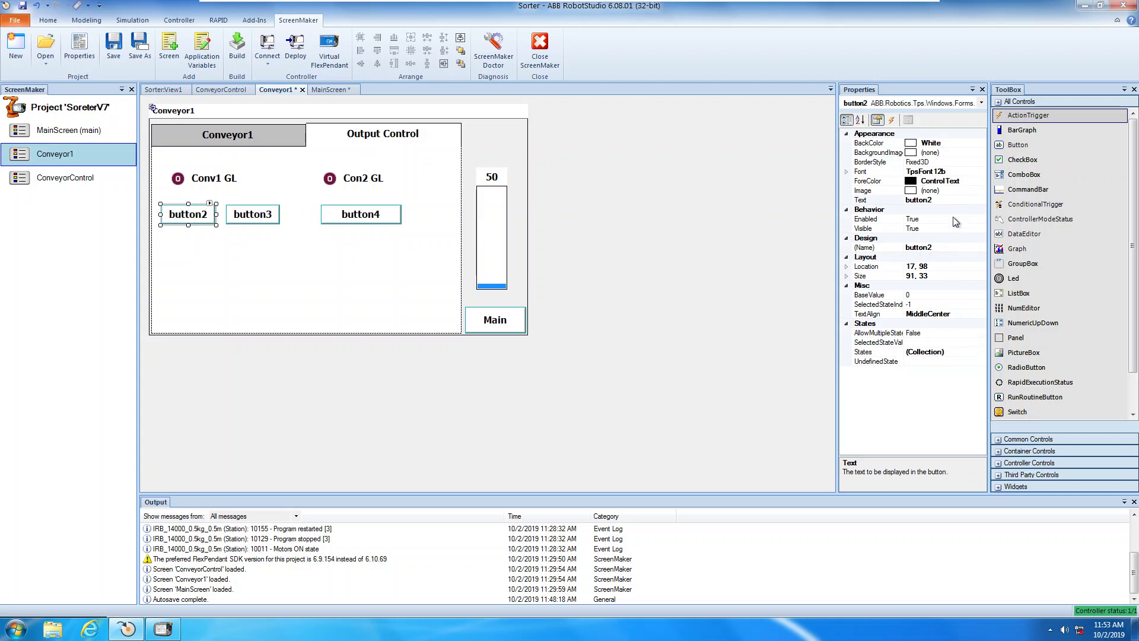
left_click(943, 200)
double_click(944, 200)
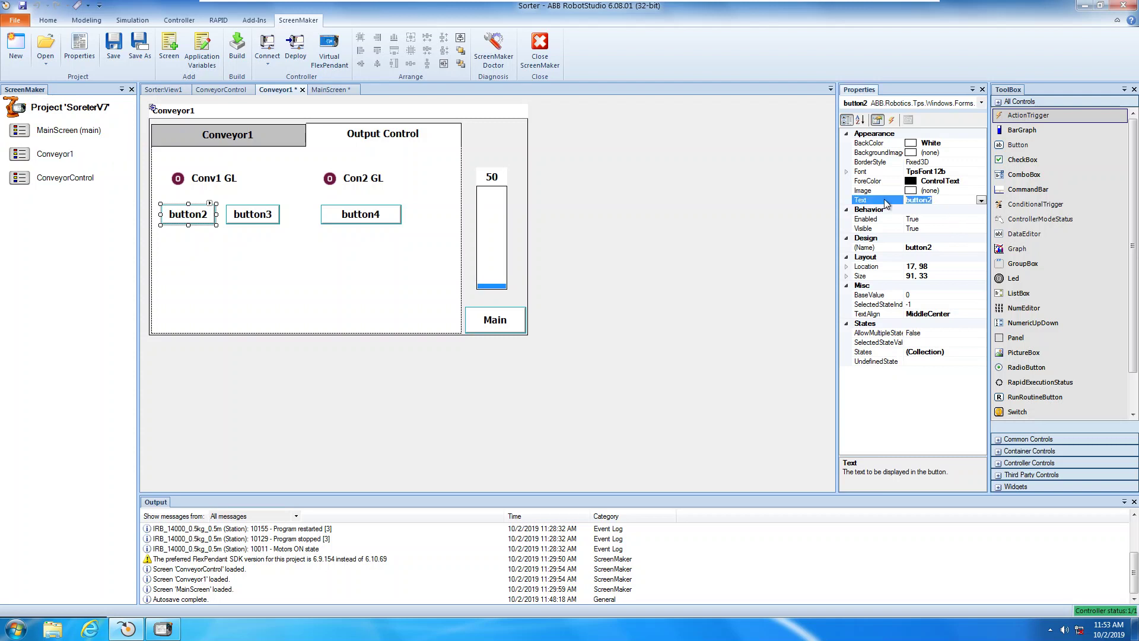
type("GL")
key("BackSpace")
key("BackSpace")
type("Con1 GL")
key("Return")
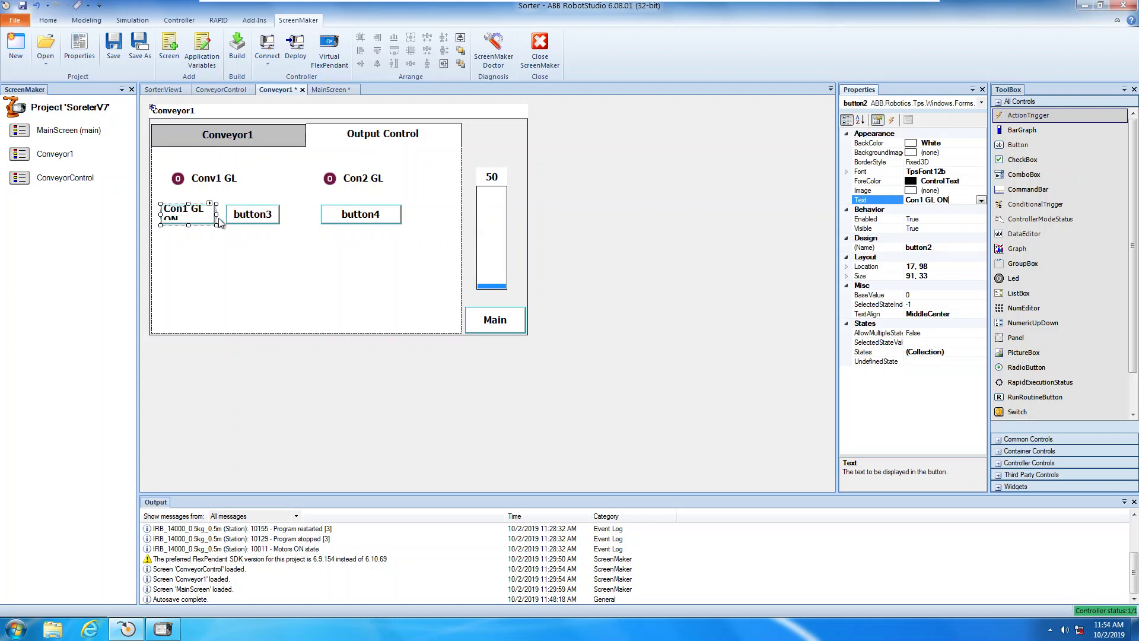
Widen the Con1 GL ON button to fit its label and shift button3, button4 and the Con2 GL LED to the right.
left_click_drag(218, 217, 262, 223)
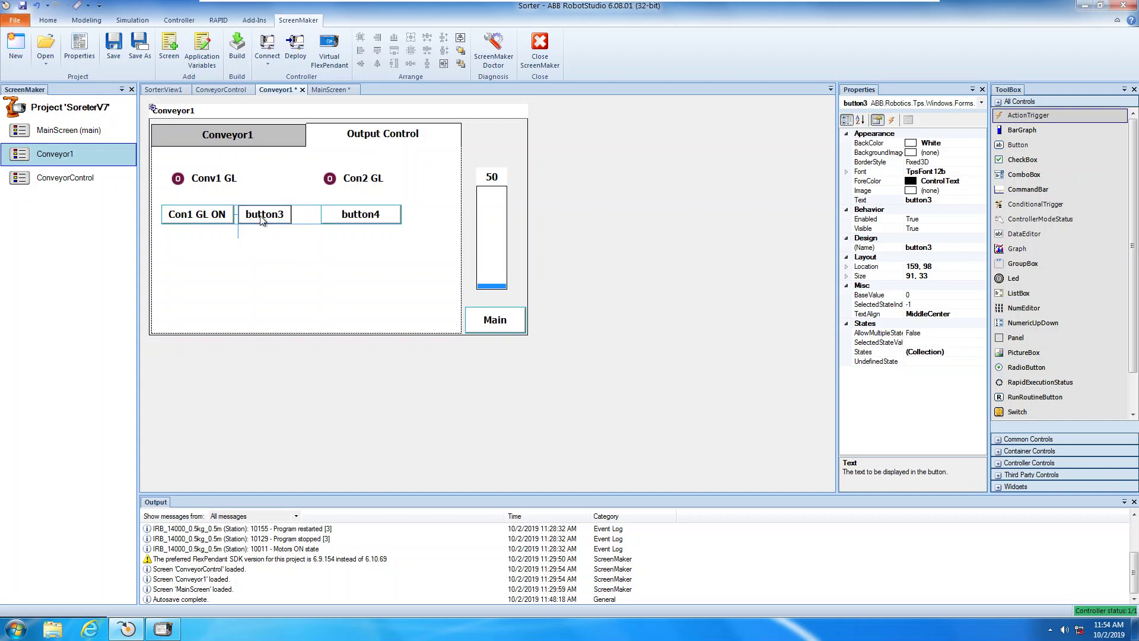
left_click_drag(353, 218, 391, 222)
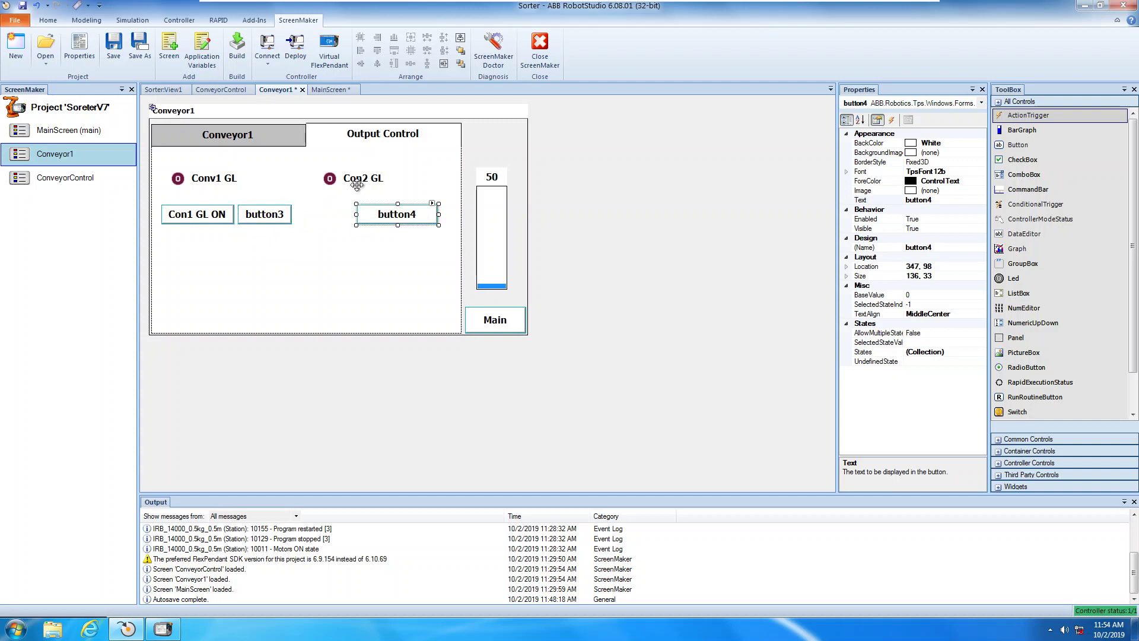
left_click_drag(349, 181, 384, 179)
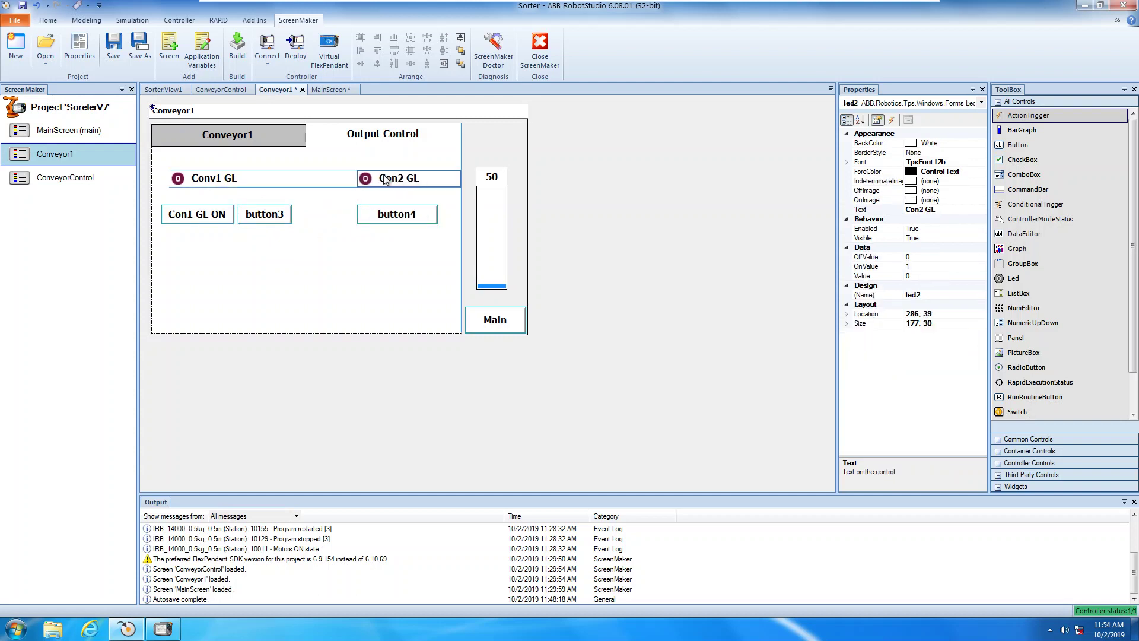
left_click(330, 261)
Set the text of button3, beside the Con1 GL ON button, to "Con1 GL OFF".
left_click(280, 214)
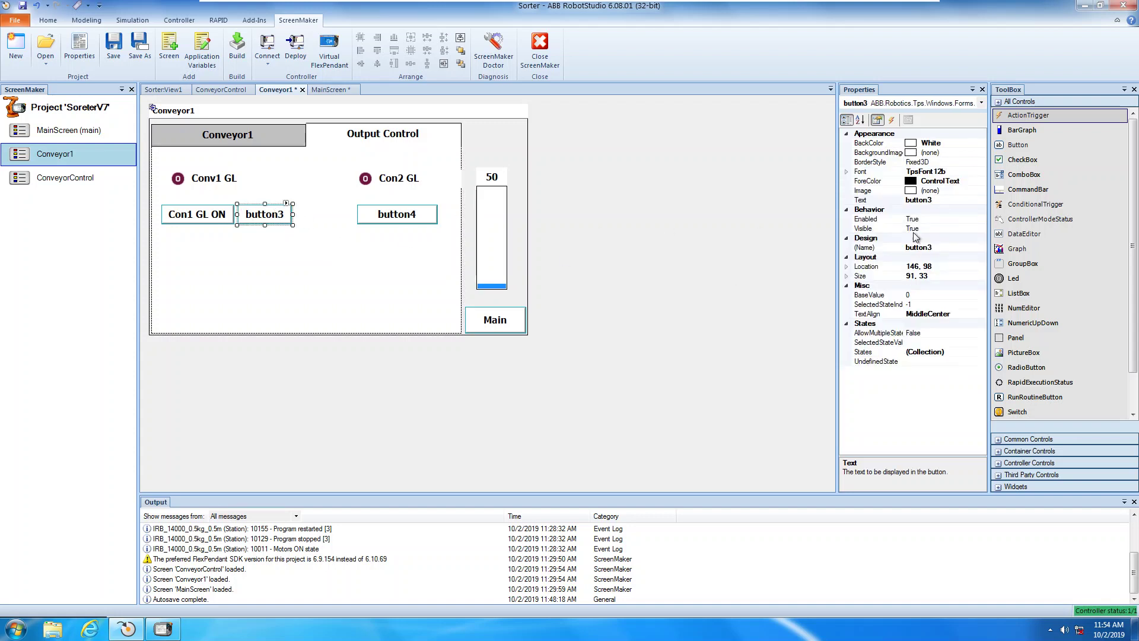
left_click(933, 201)
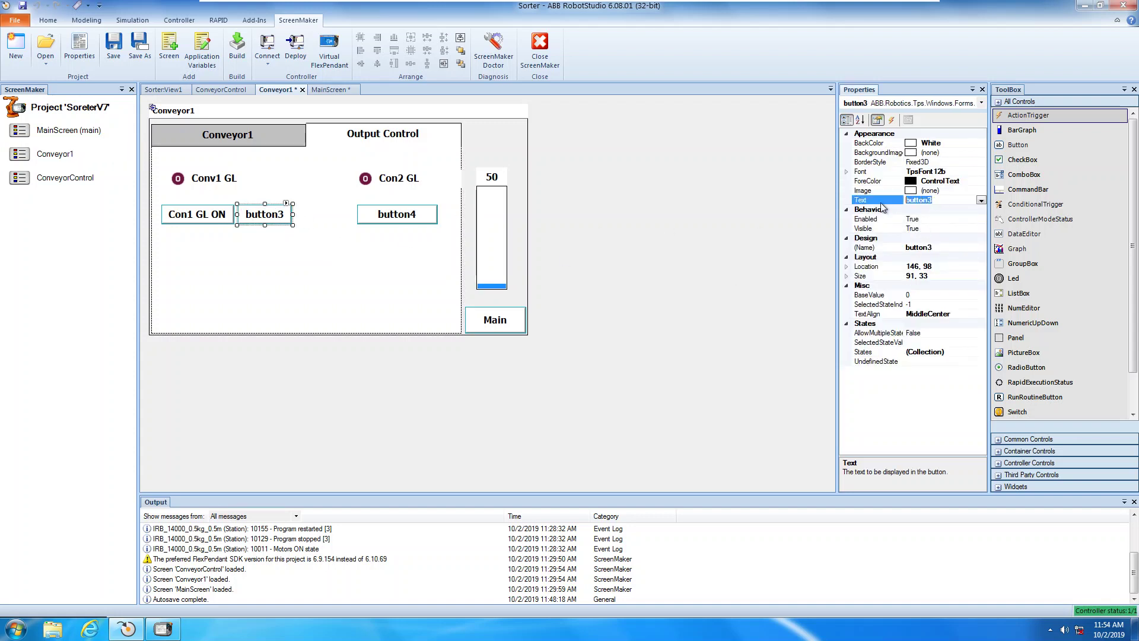
type("Con1 GL OFF")
key("Return")
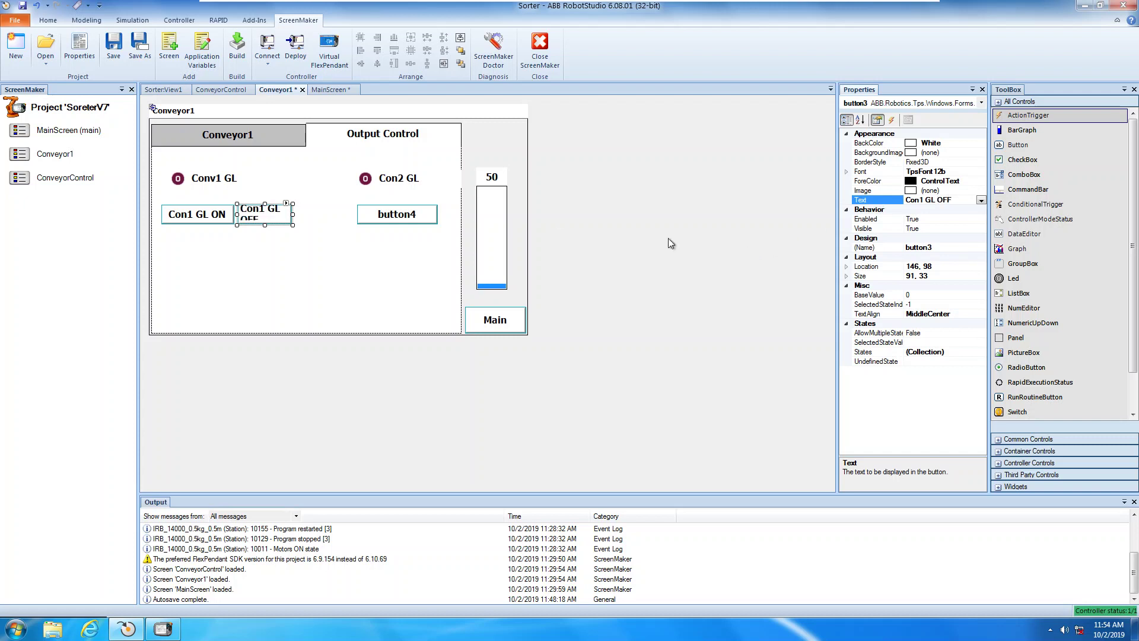
Widen the Con1 GL OFF button to about 124 × 33 and centre the Conv1 GL LED above the two Con1 buttons.
mouse_move(292, 215)
left_mouse_down()
mouse_move(325, 214)
mouse_move(312, 215)
left_mouse_up()
left_click_drag(222, 179, 275, 180)
left_click(320, 224)
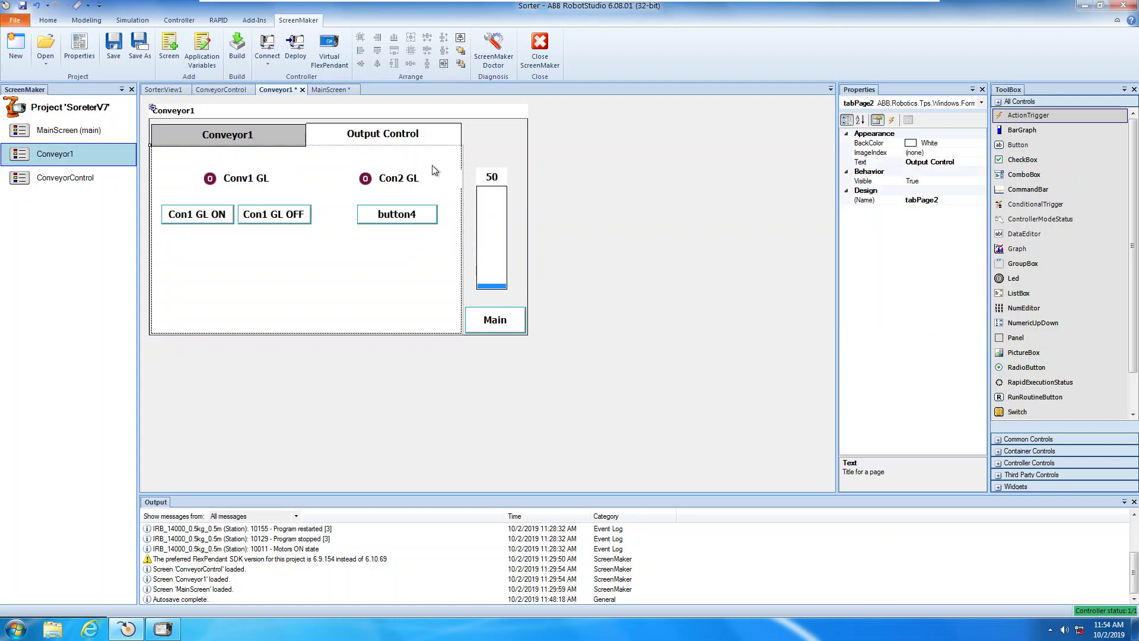
Narrow the Con2 GL LED to about 109 × 30 so it fits its label.
left_click(396, 178)
left_click_drag(462, 180, 419, 184)
Set the text of button4, below the Con2 GL LED, to "INVERT".
left_click(419, 218)
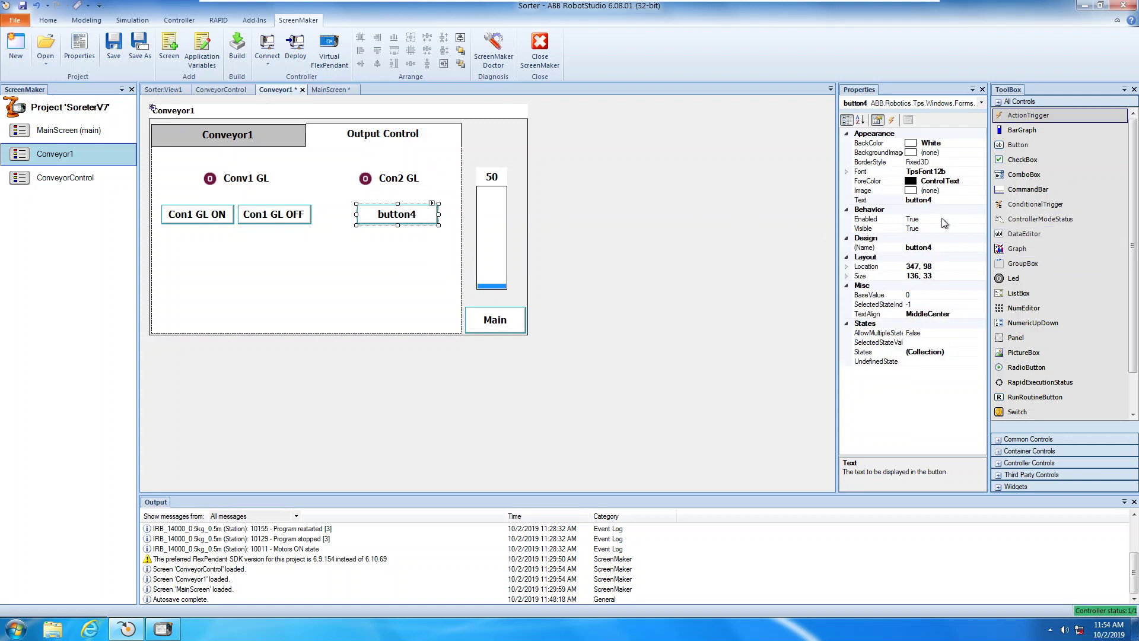
left_click(941, 200)
left_click(941, 200)
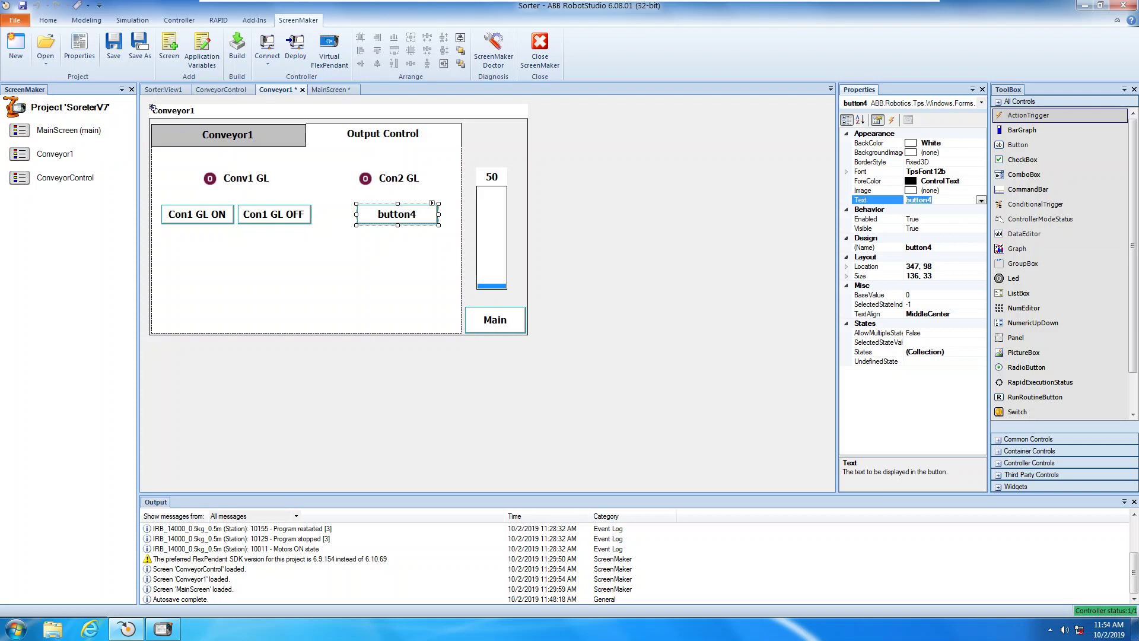
type("Tog")
key("Return")
left_click(381, 276)
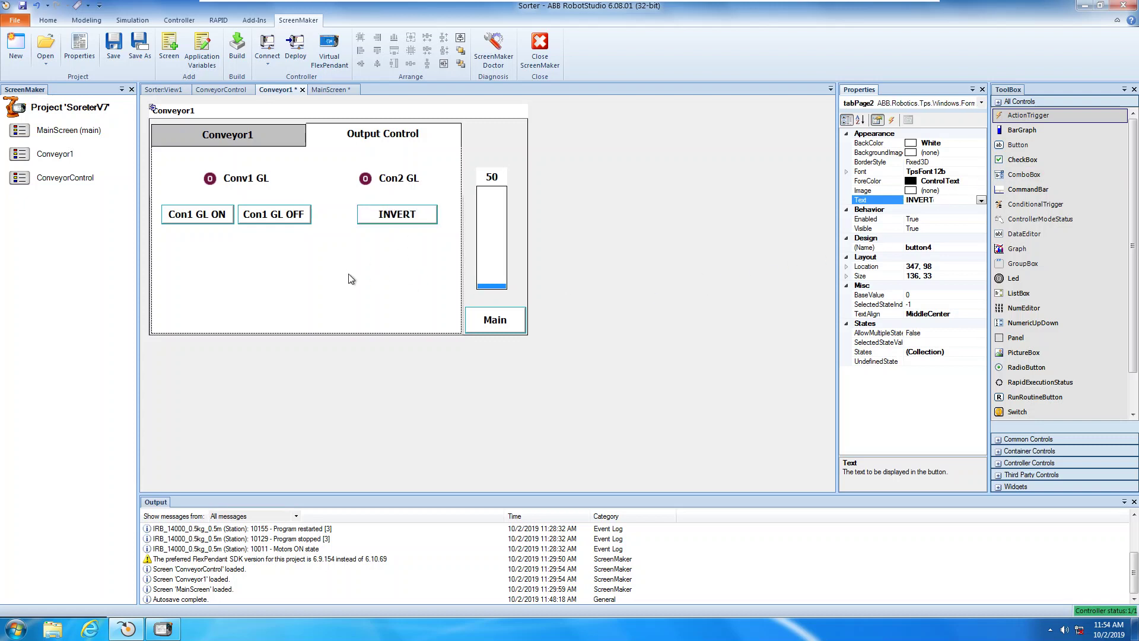
left_click(262, 178)
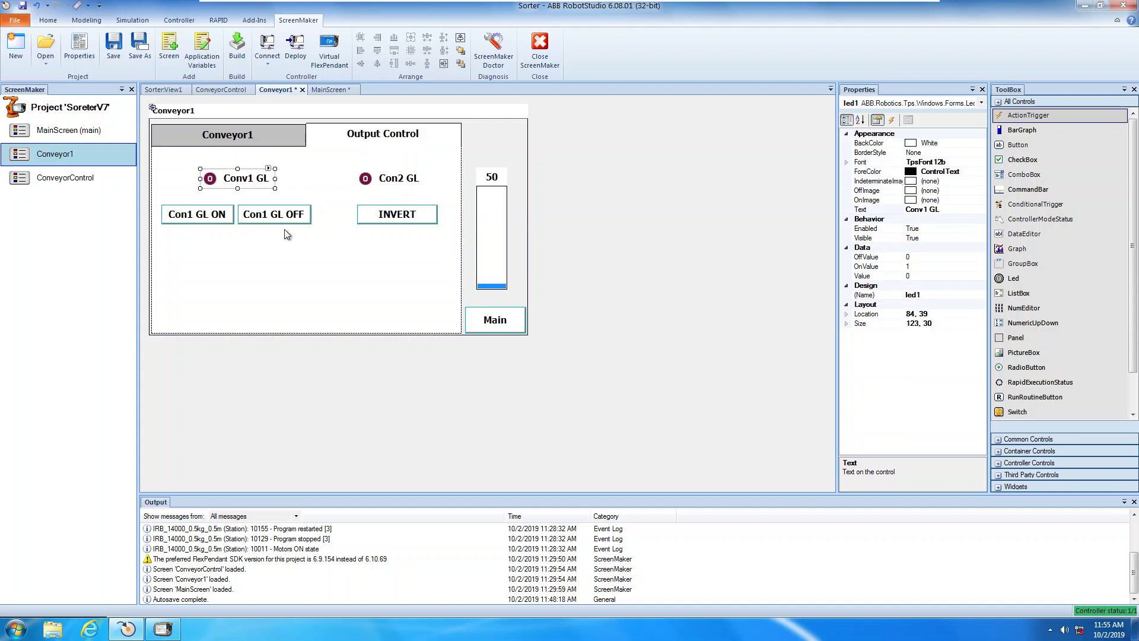
left_click(269, 169)
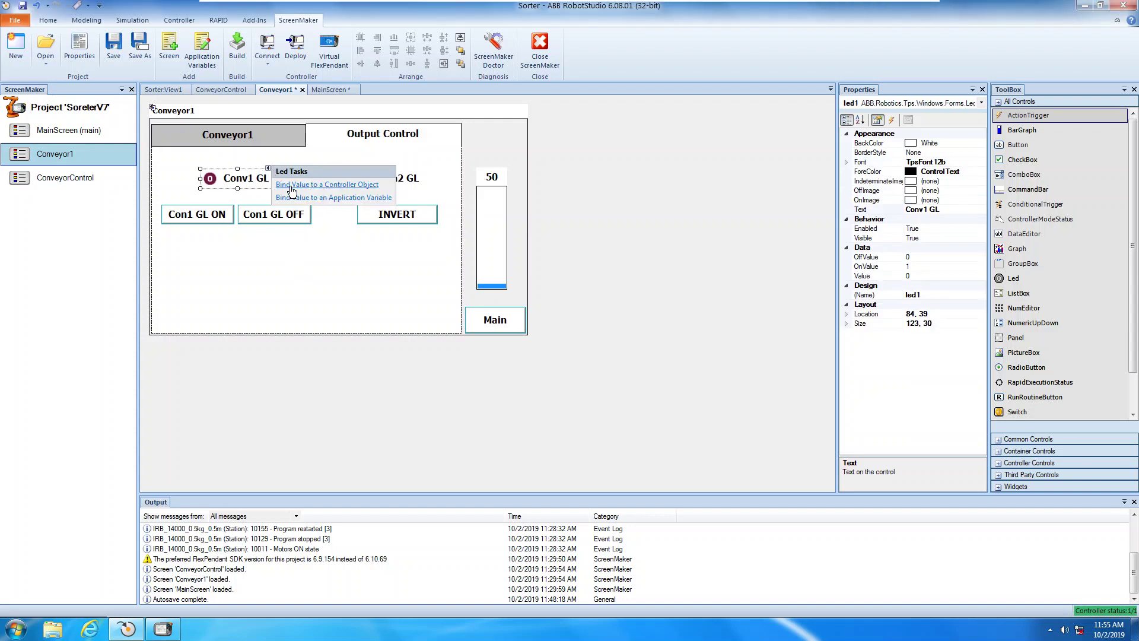
left_click(292, 189)
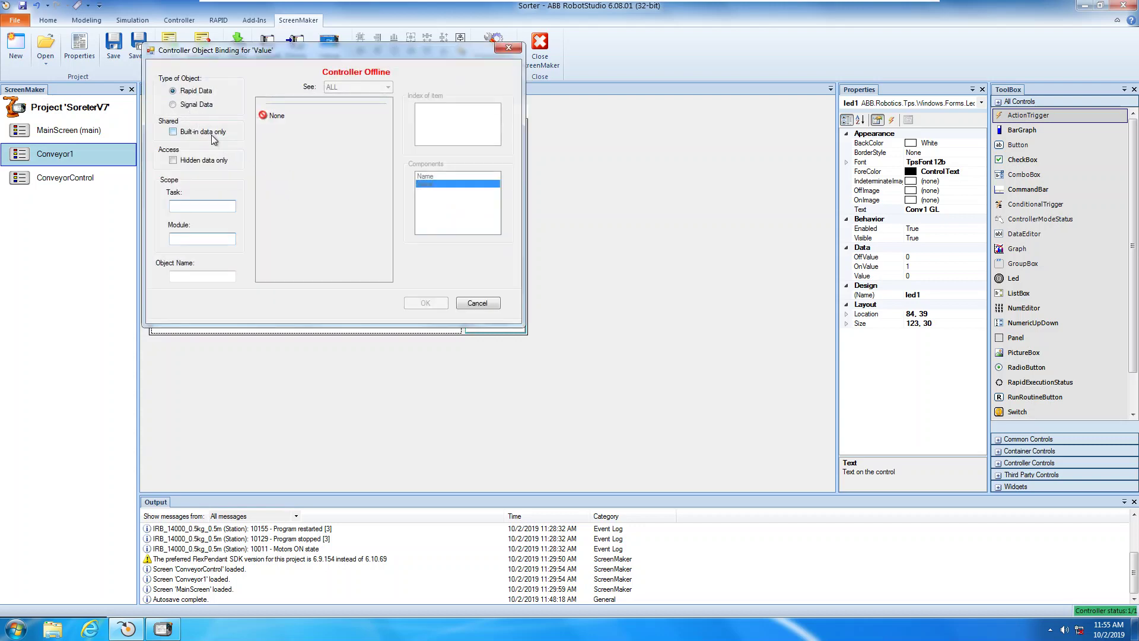
left_click(201, 104)
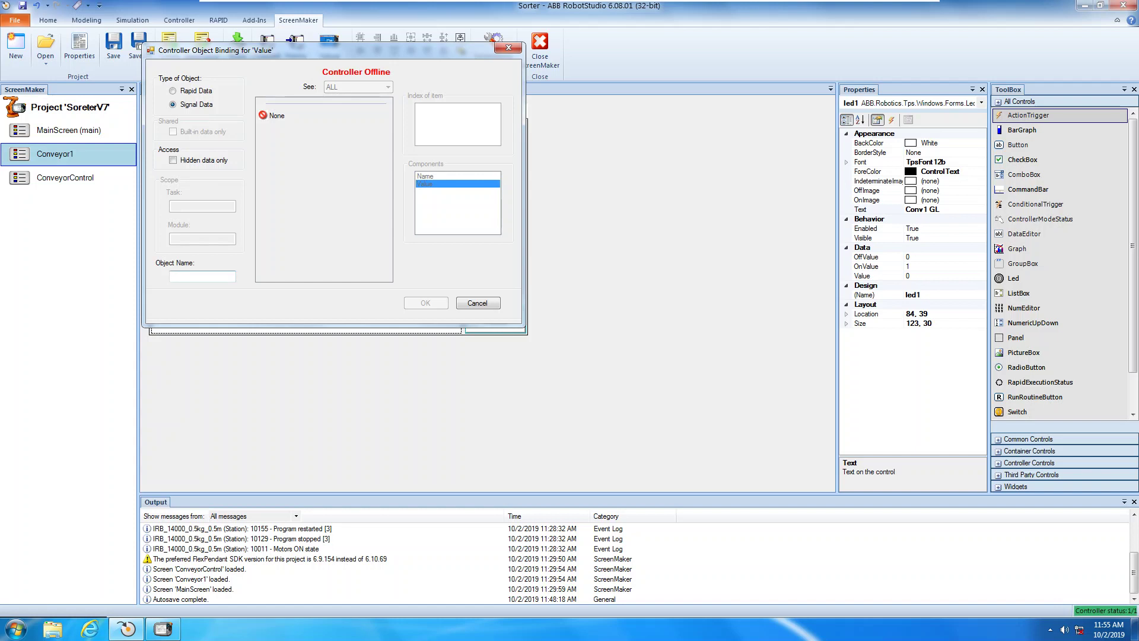
left_click(477, 303)
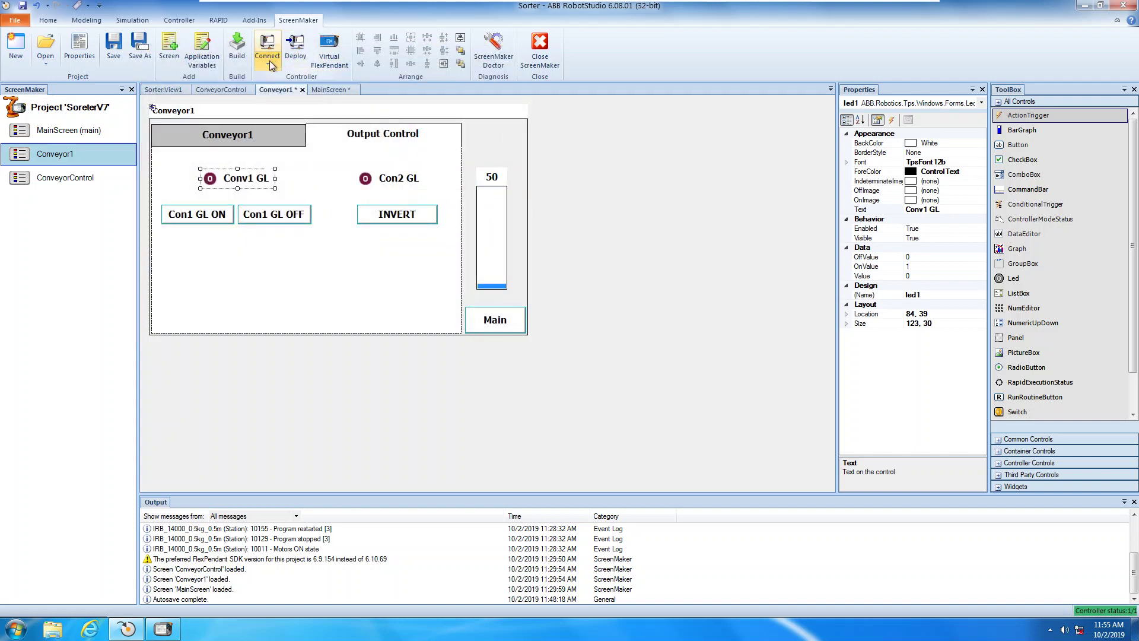
Connect the project to the controller and bind the Conv1 GL LED's value to the signal do22_Con1_GL.
left_click(275, 71)
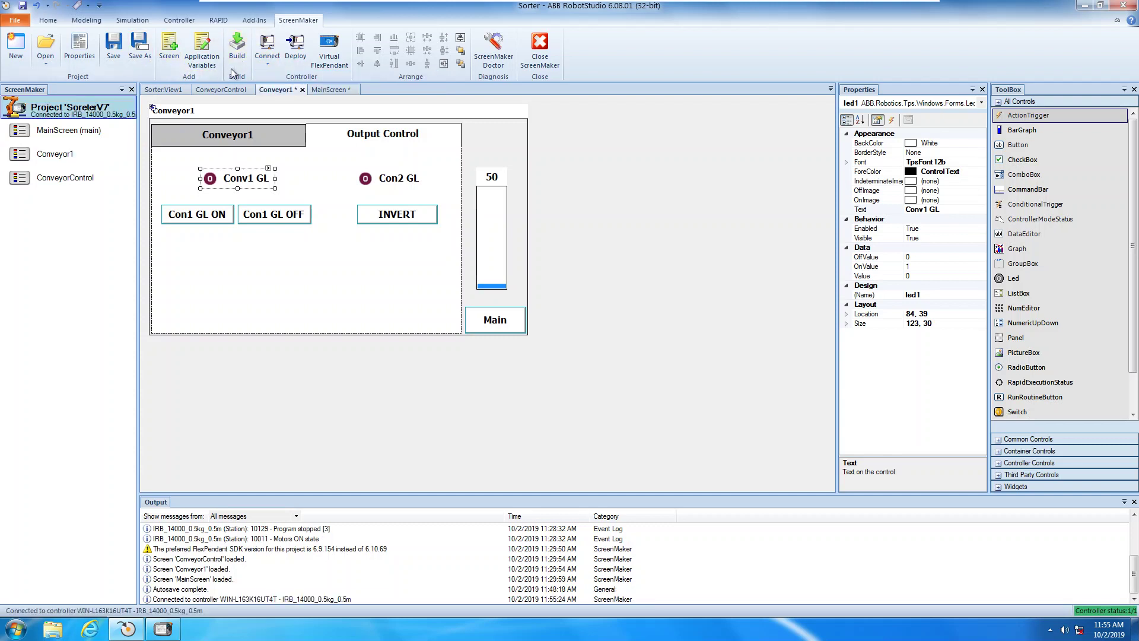
left_click(269, 170)
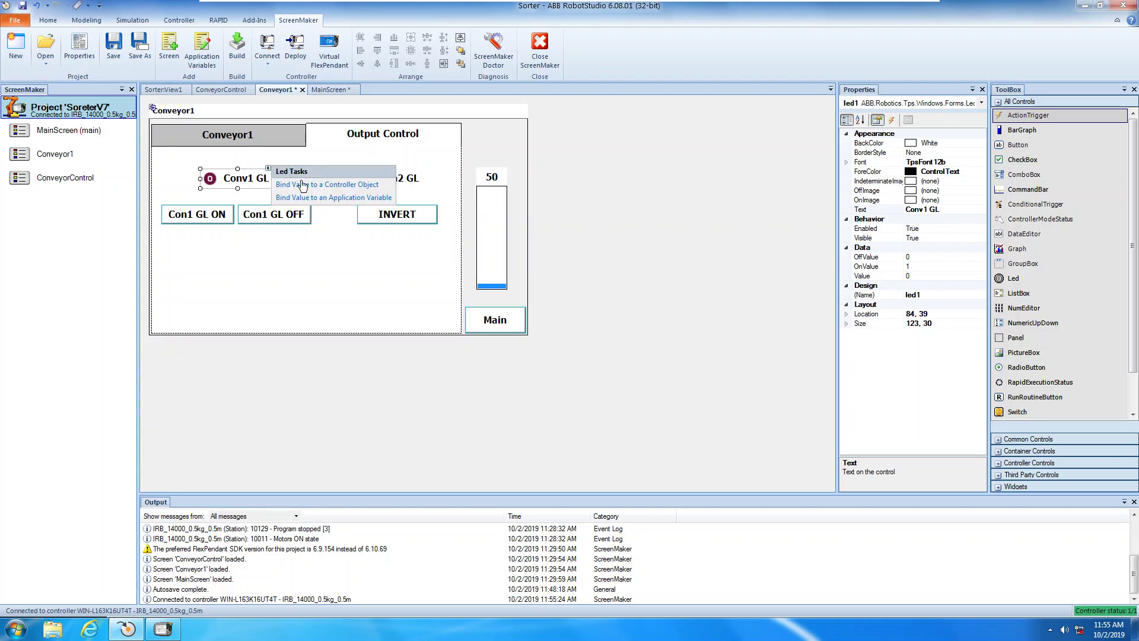
left_click(307, 188)
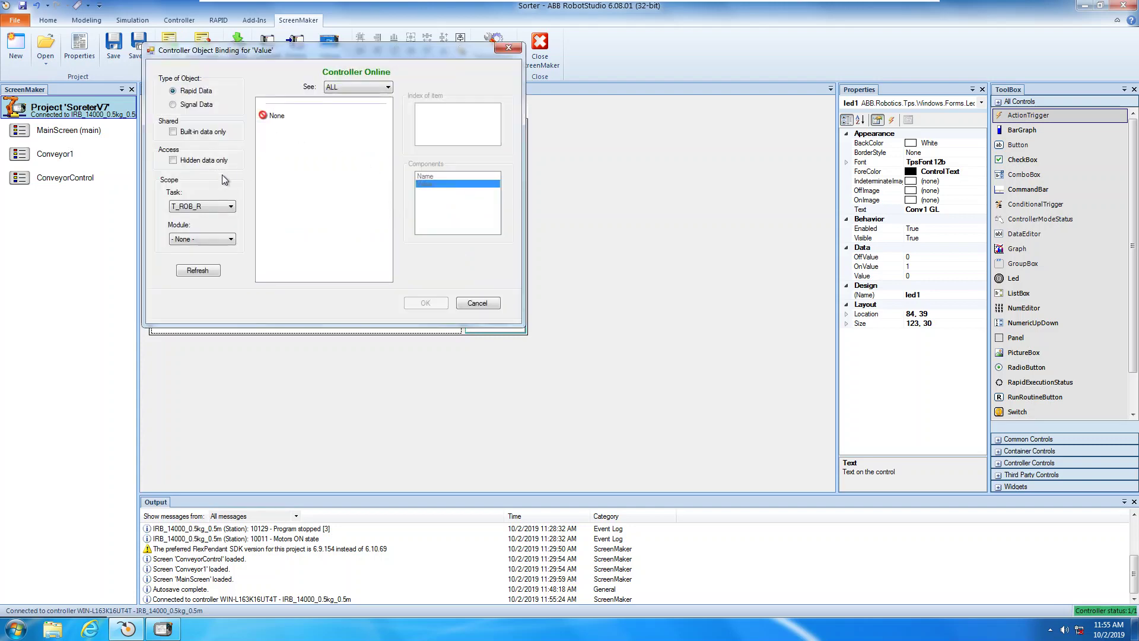
left_click(207, 107)
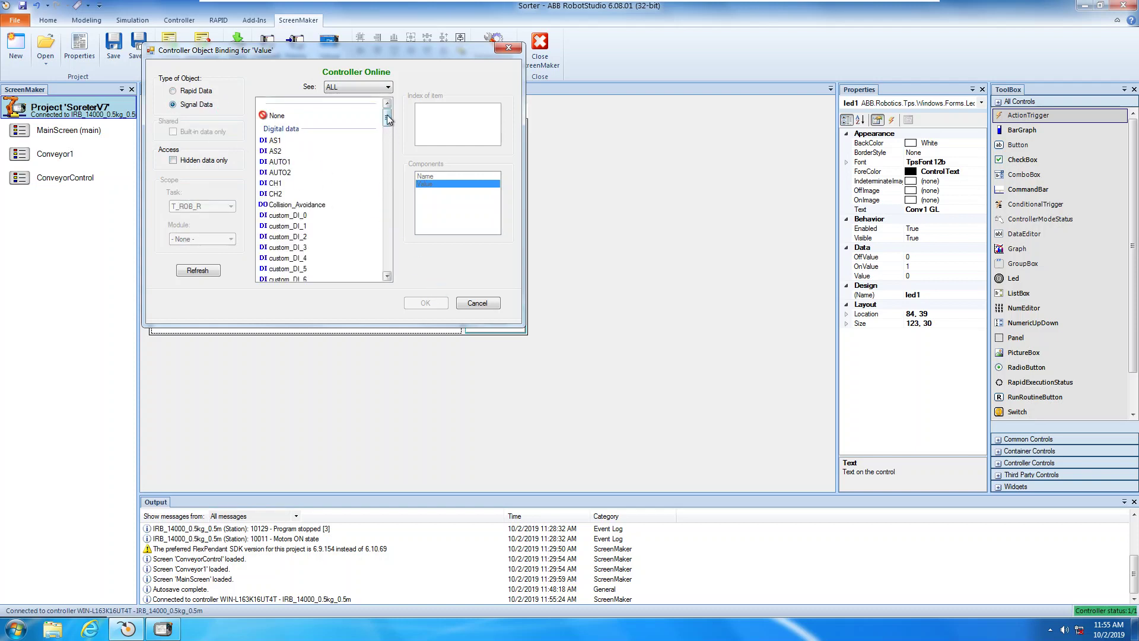
left_click_drag(387, 118, 393, 192)
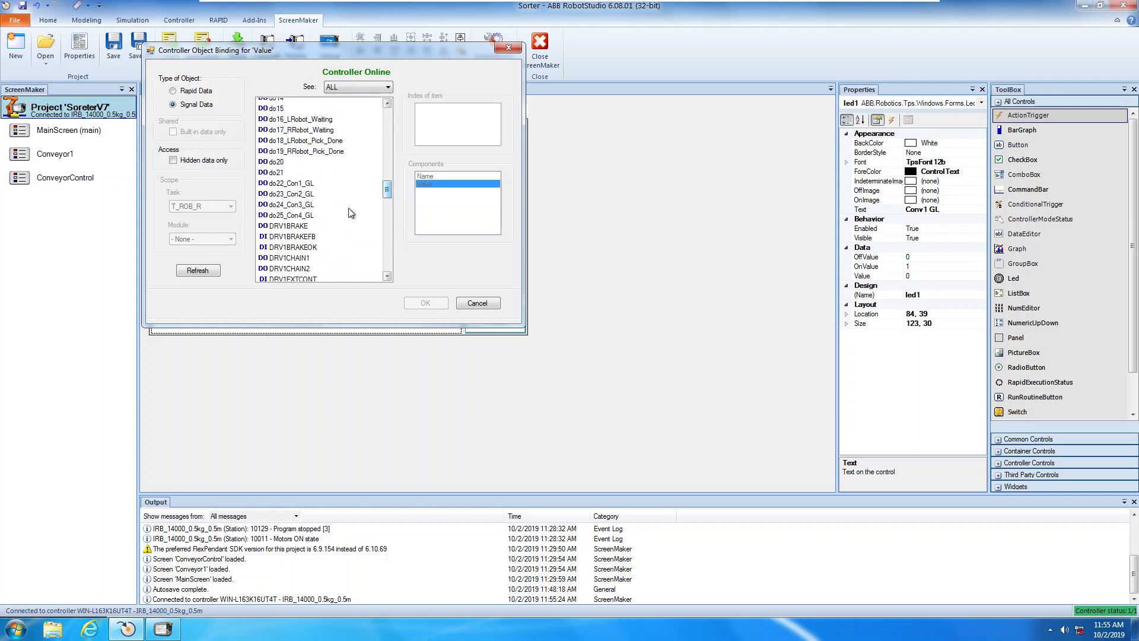
left_click(300, 184)
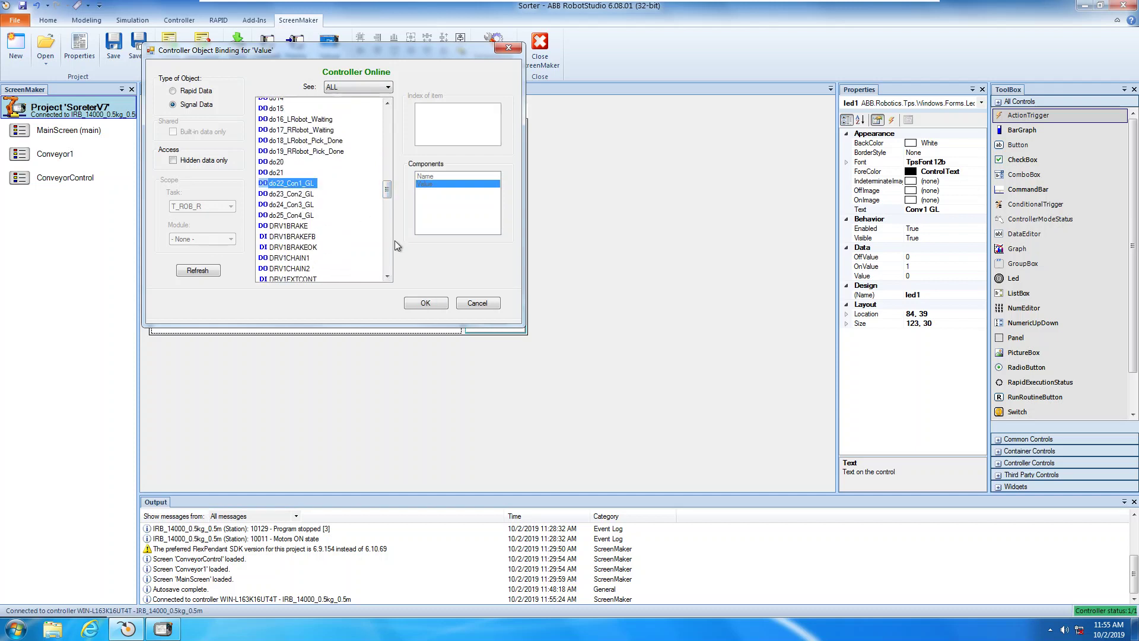
left_click(425, 303)
left_click(303, 286)
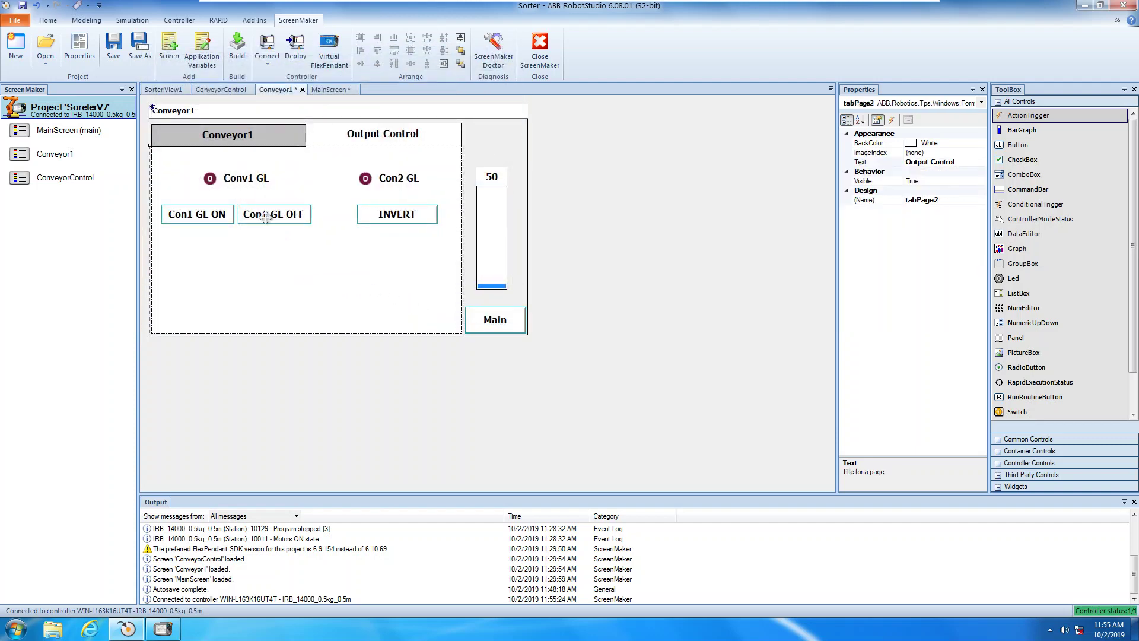
Bind the Con2 GL LED's value to the controller signal do23_Con2_GL.
left_click(389, 181)
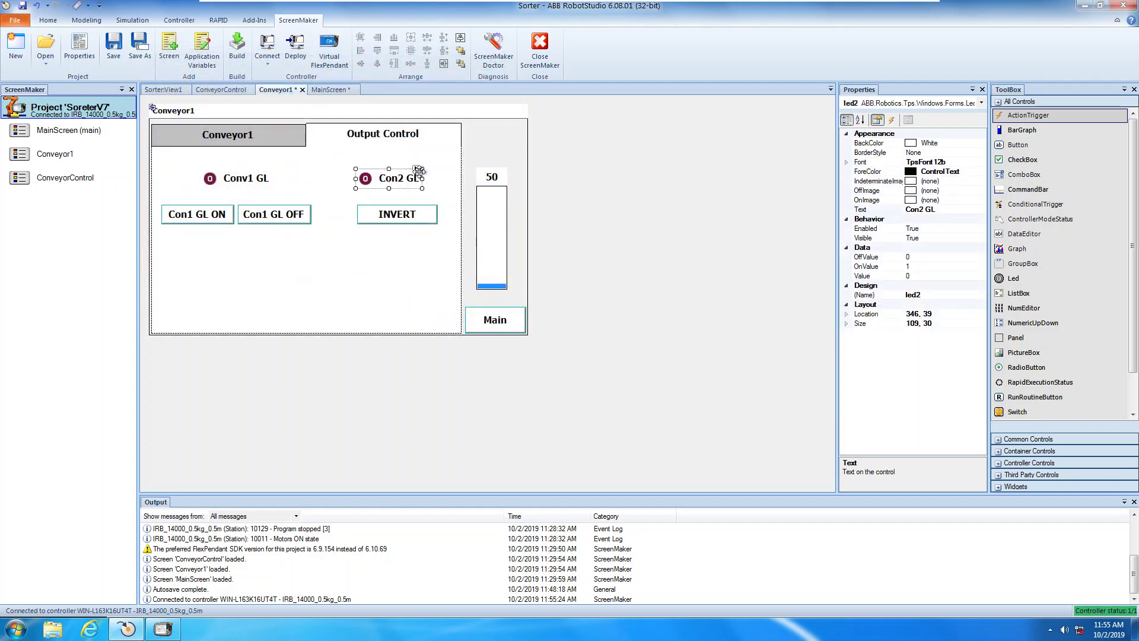
right_click(417, 172)
left_click(451, 187)
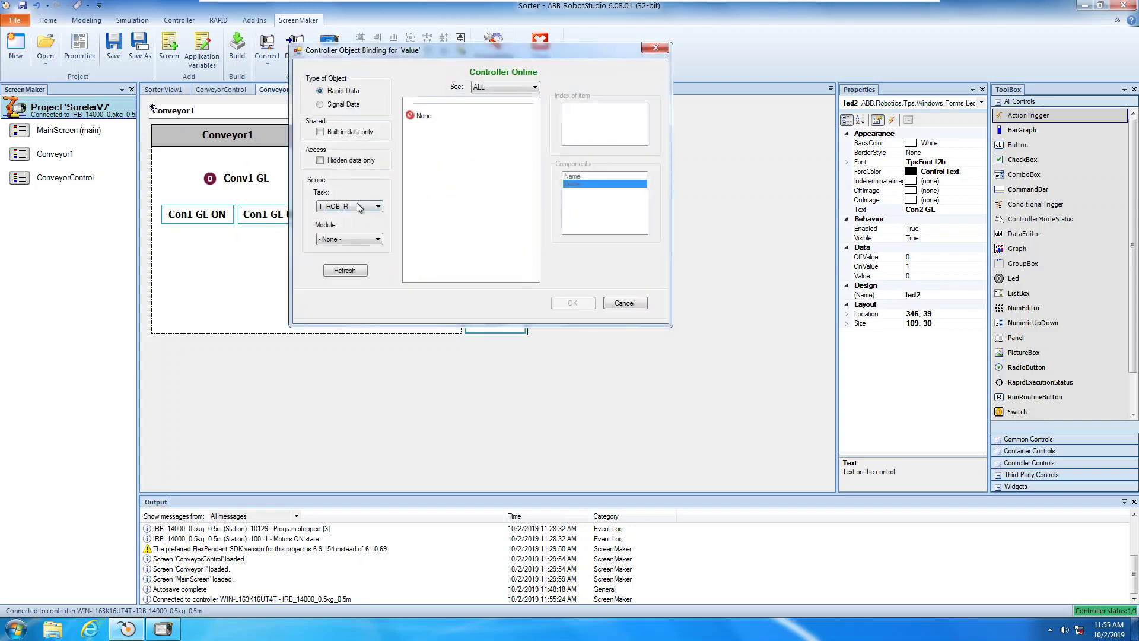
left_click(349, 105)
left_click(535, 257)
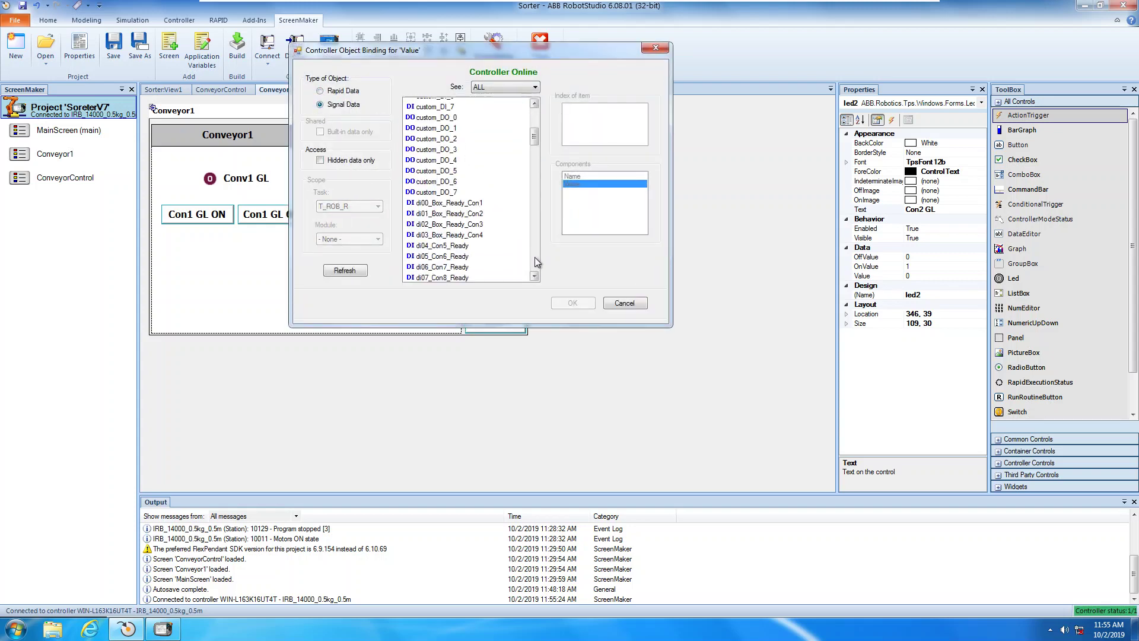
left_click(535, 261)
left_click(534, 261)
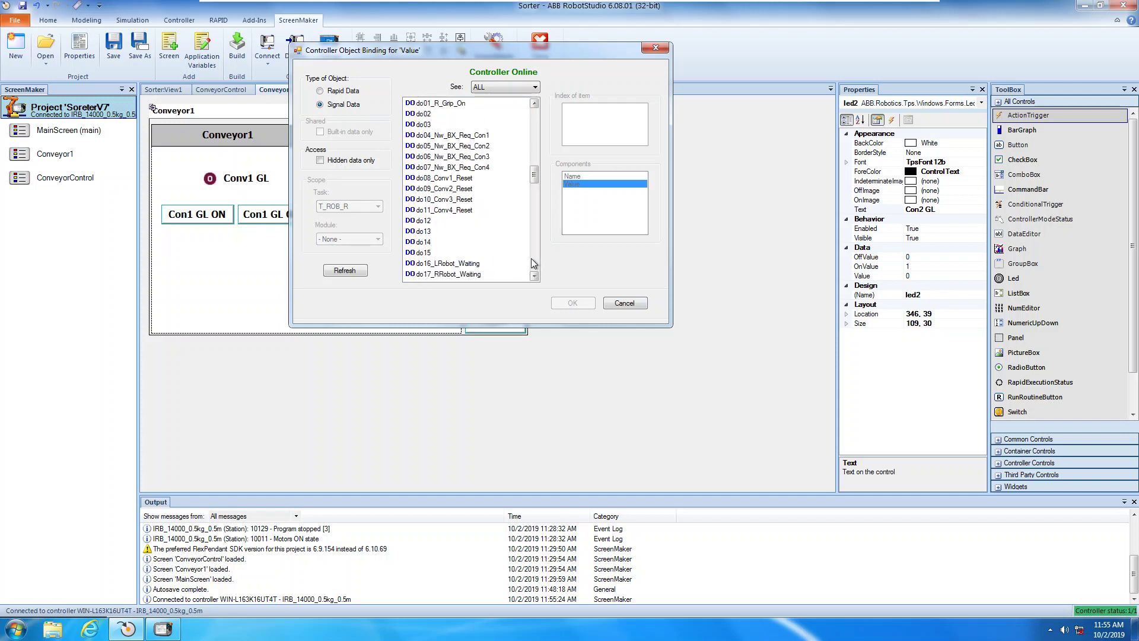
left_click(532, 261)
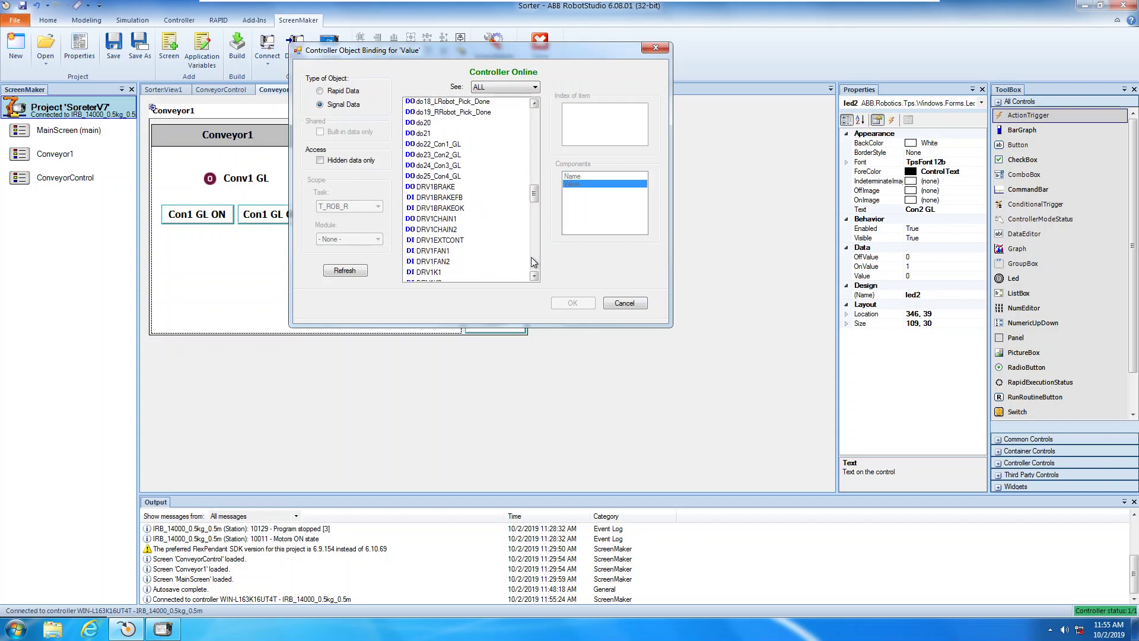
left_click(447, 156)
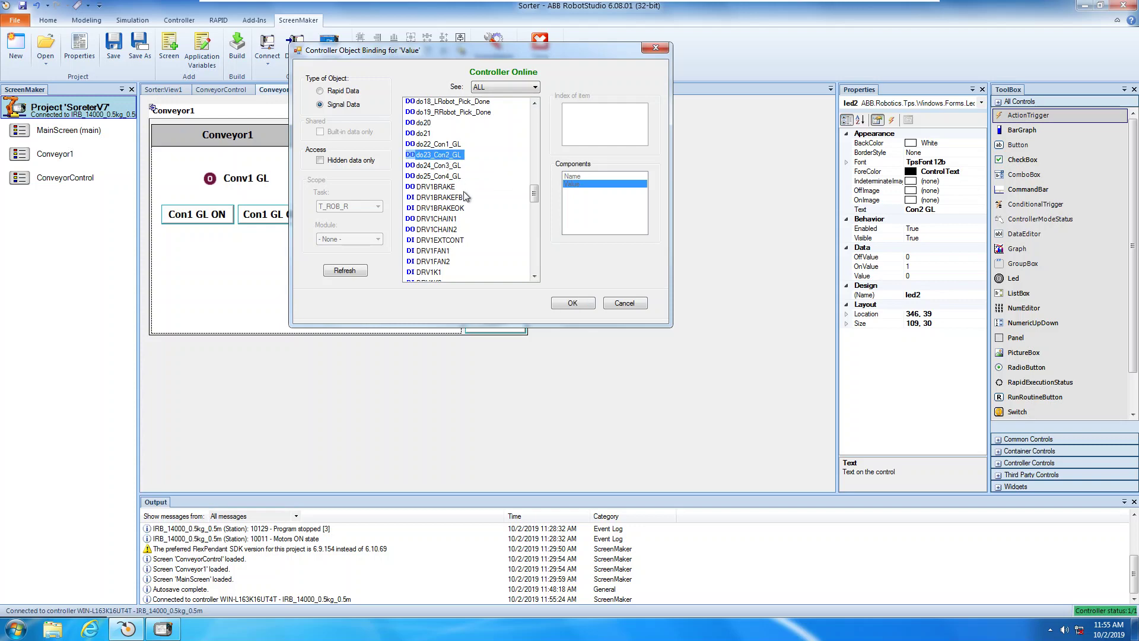
left_click(573, 303)
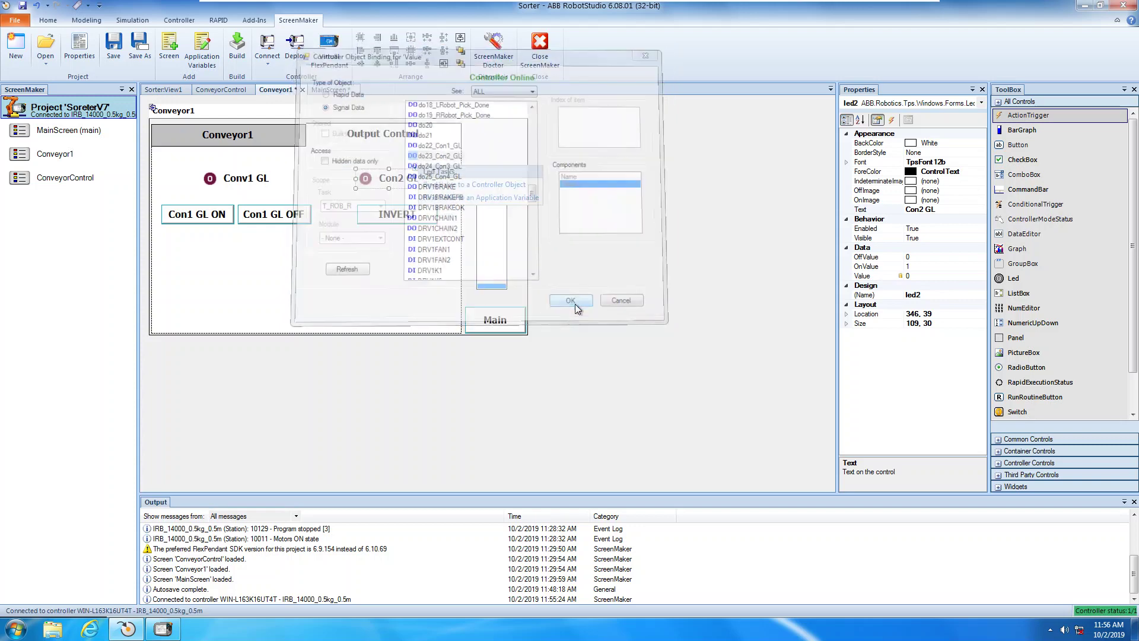
left_click(373, 280)
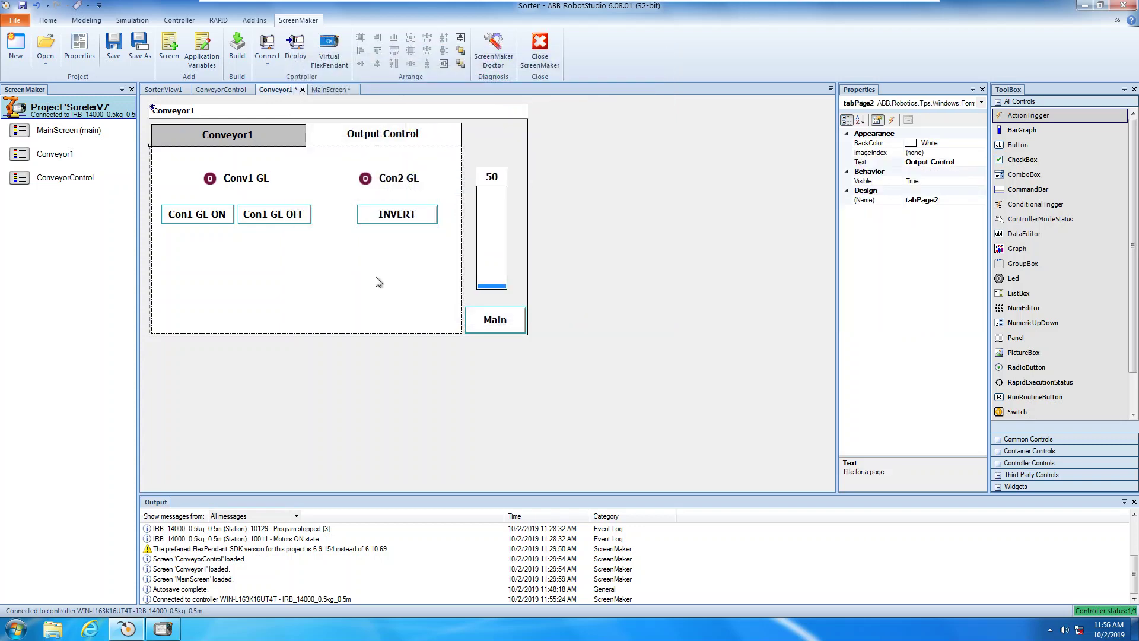
Define a click action for the Con1 GL ON button that sets the digital signal do22_Con1_GL.
left_click(211, 216)
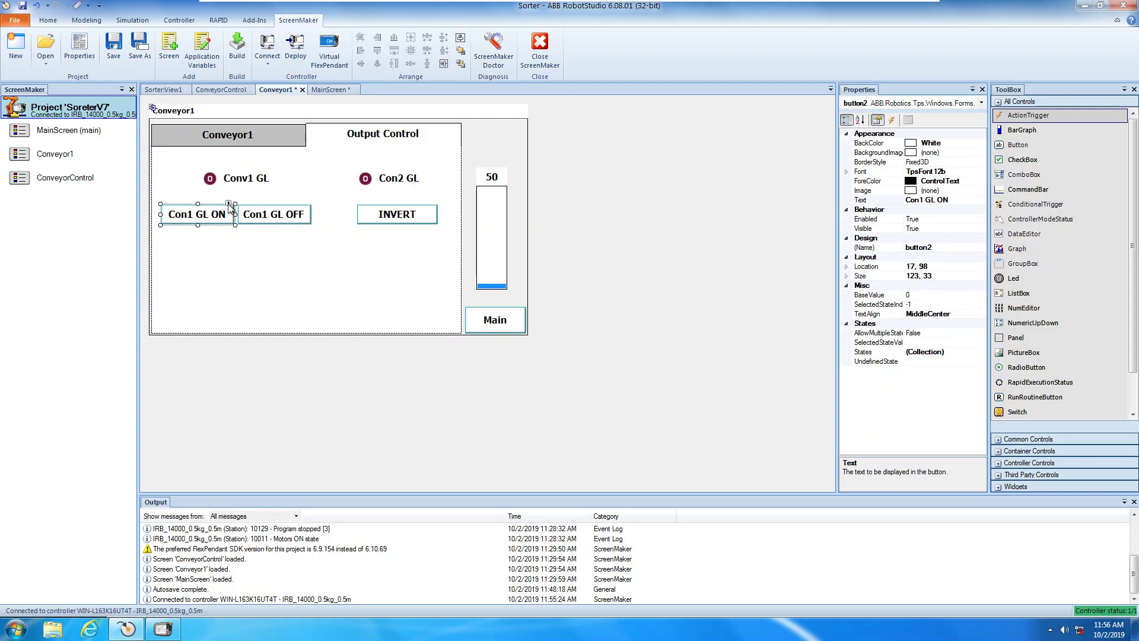
left_click(229, 204)
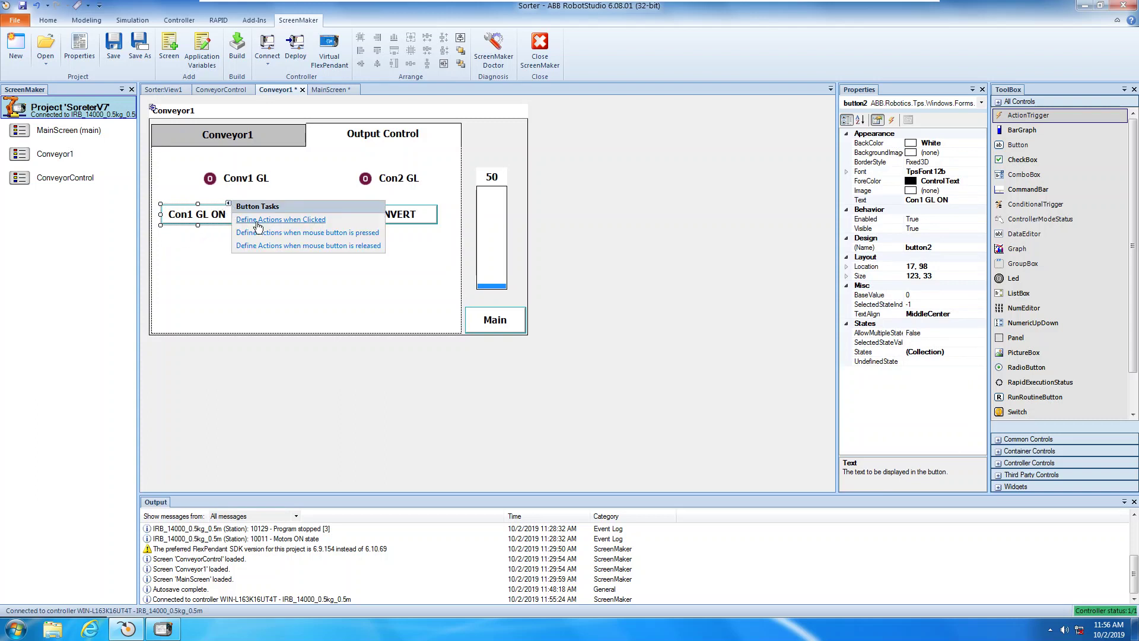
left_click(257, 219)
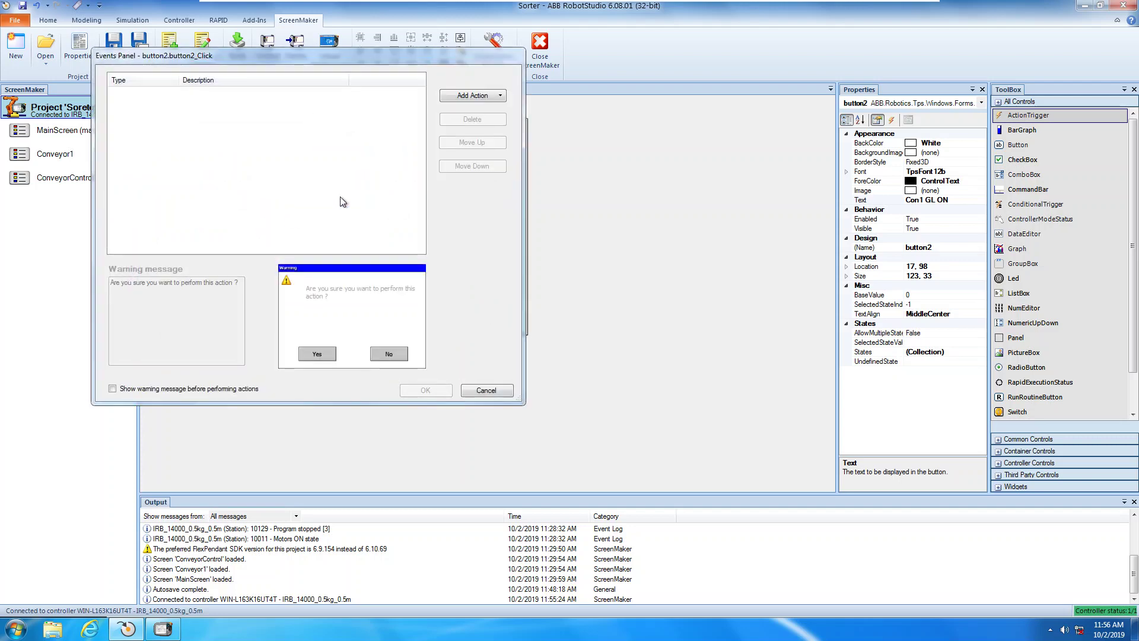
left_click(473, 95)
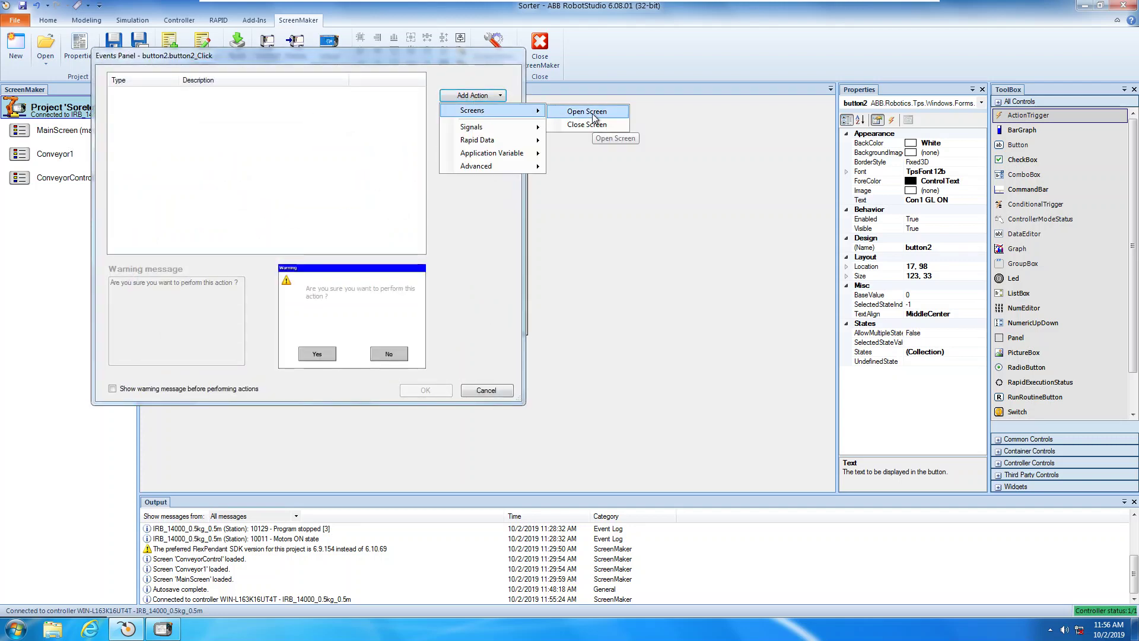
mouse_move(526, 134)
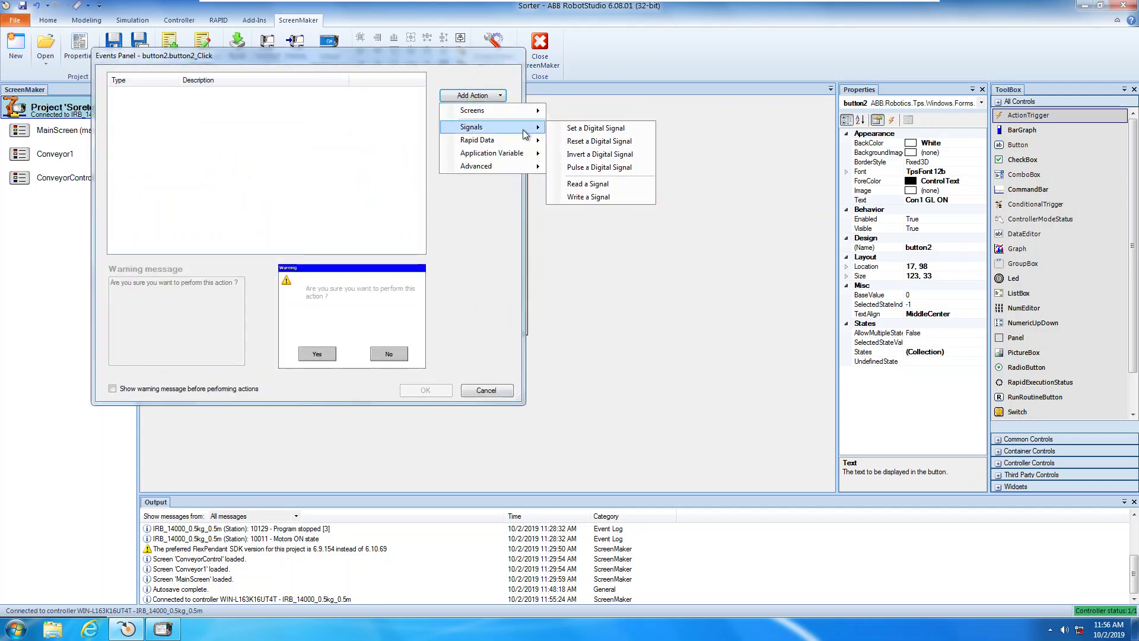
left_click(596, 128)
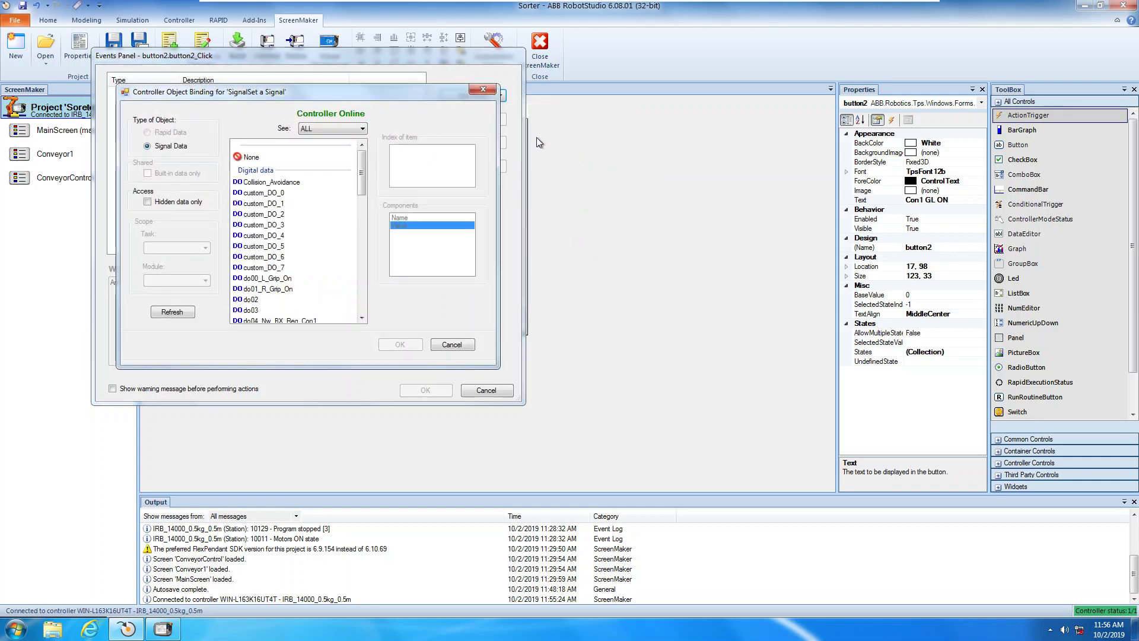
left_click(364, 286)
left_click(364, 287)
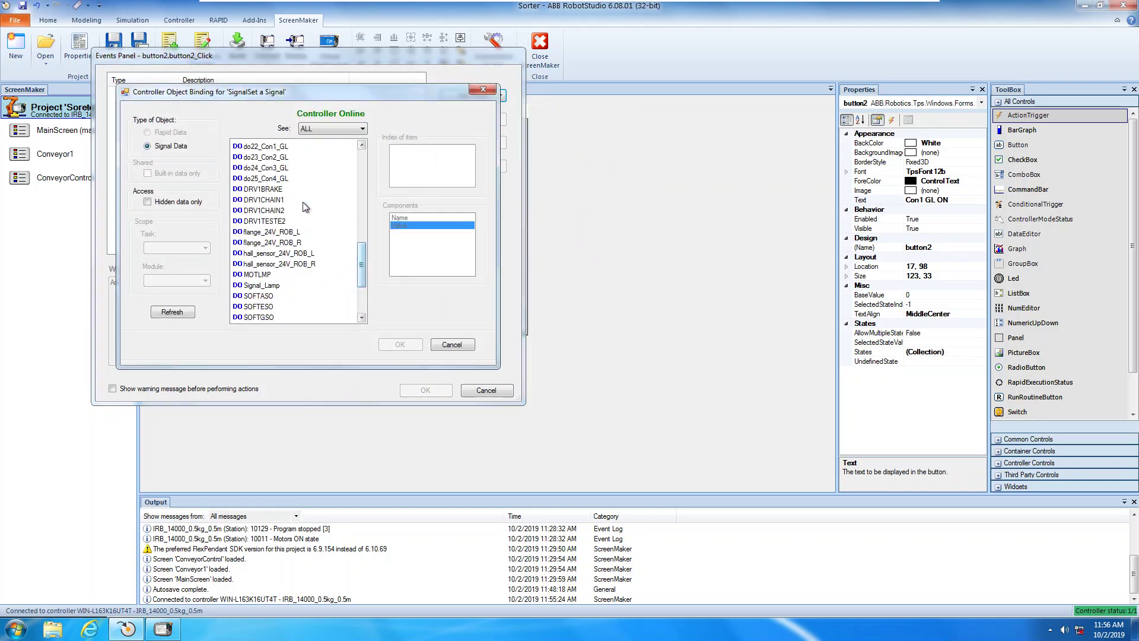
left_click(281, 148)
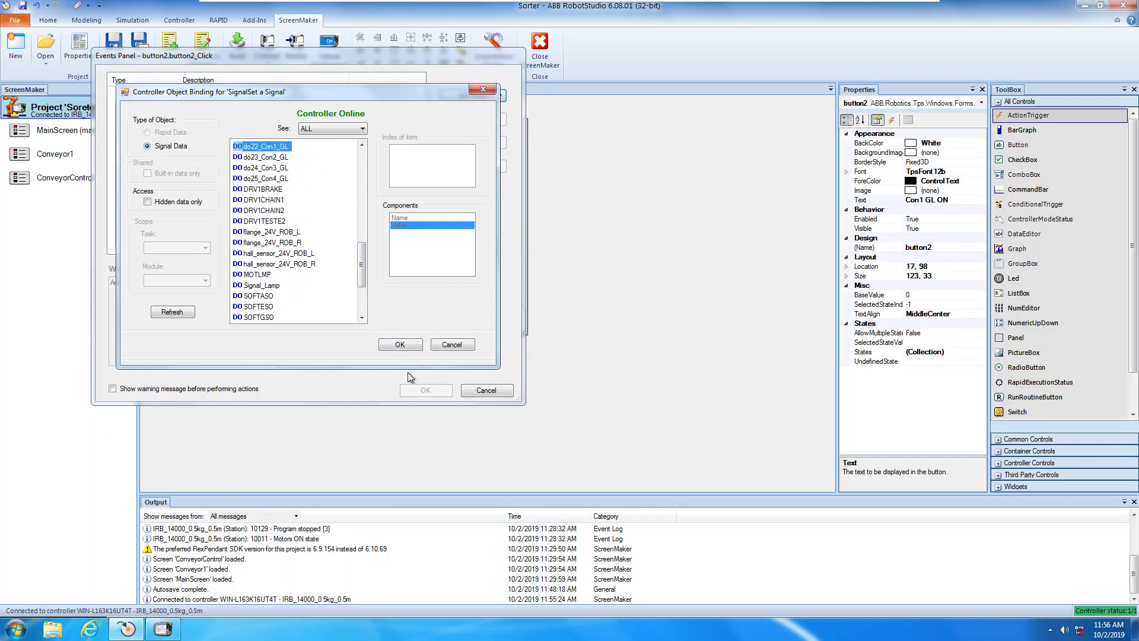
left_click(404, 343)
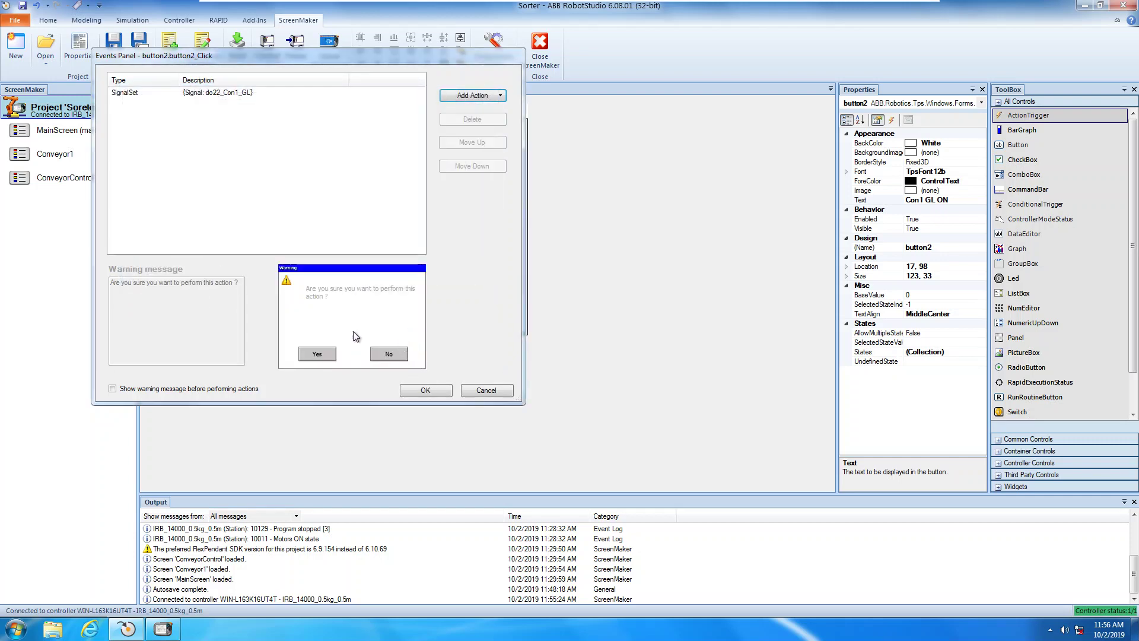
left_click(426, 390)
left_click(376, 287)
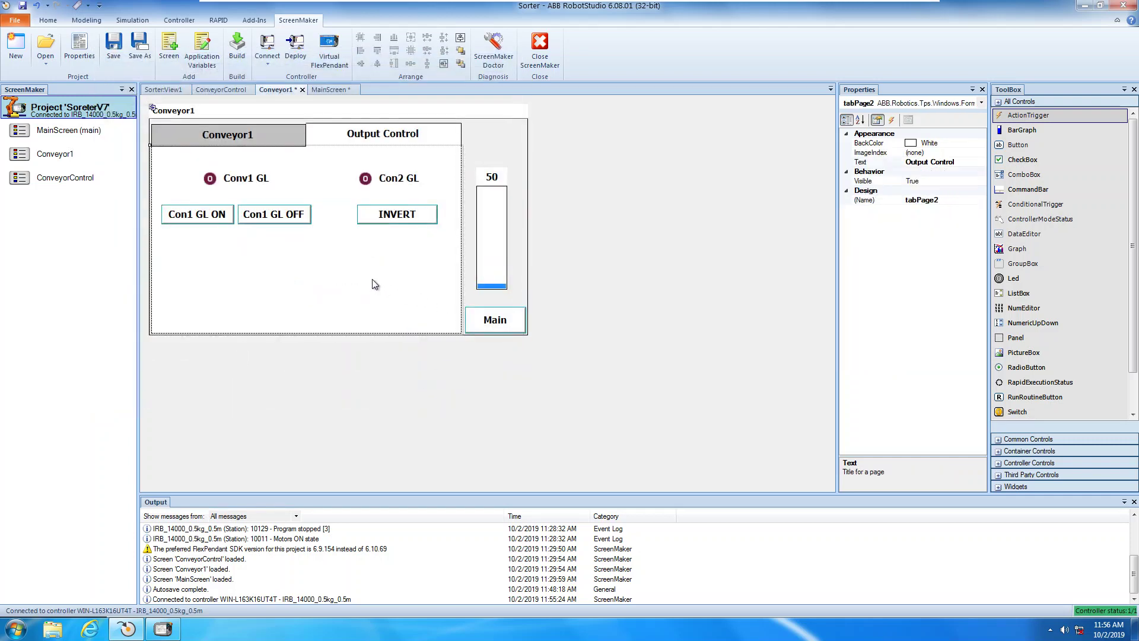
Define a click action for the Con1 GL OFF button that resets the digital signal do22_Con1_GL.
left_click(297, 214)
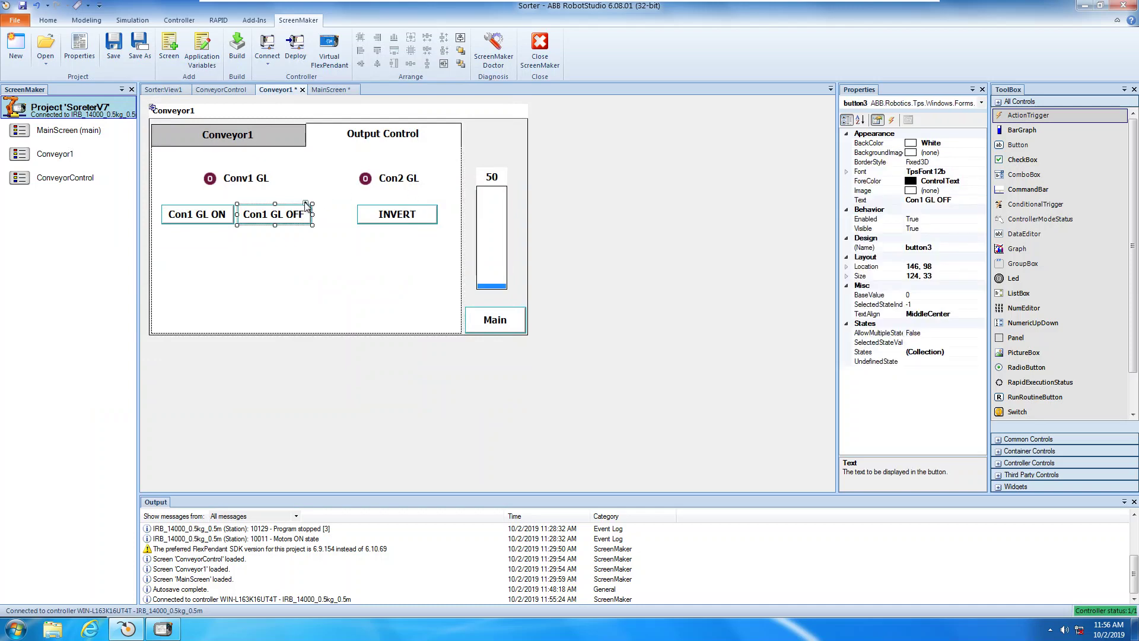
left_click(305, 204)
left_click(342, 221)
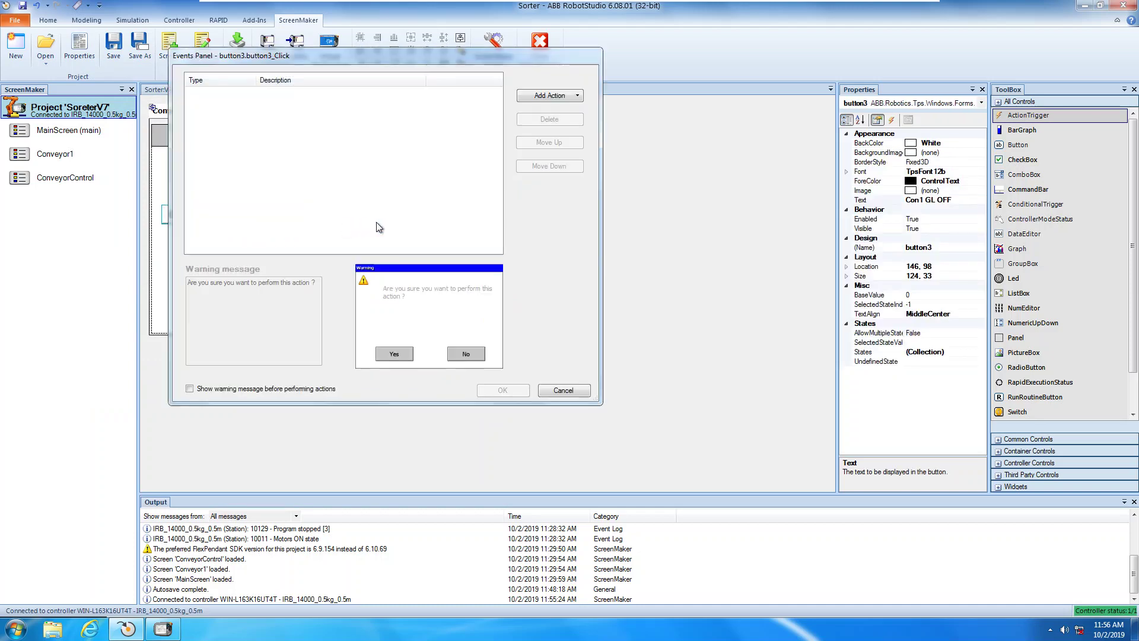
left_click(550, 96)
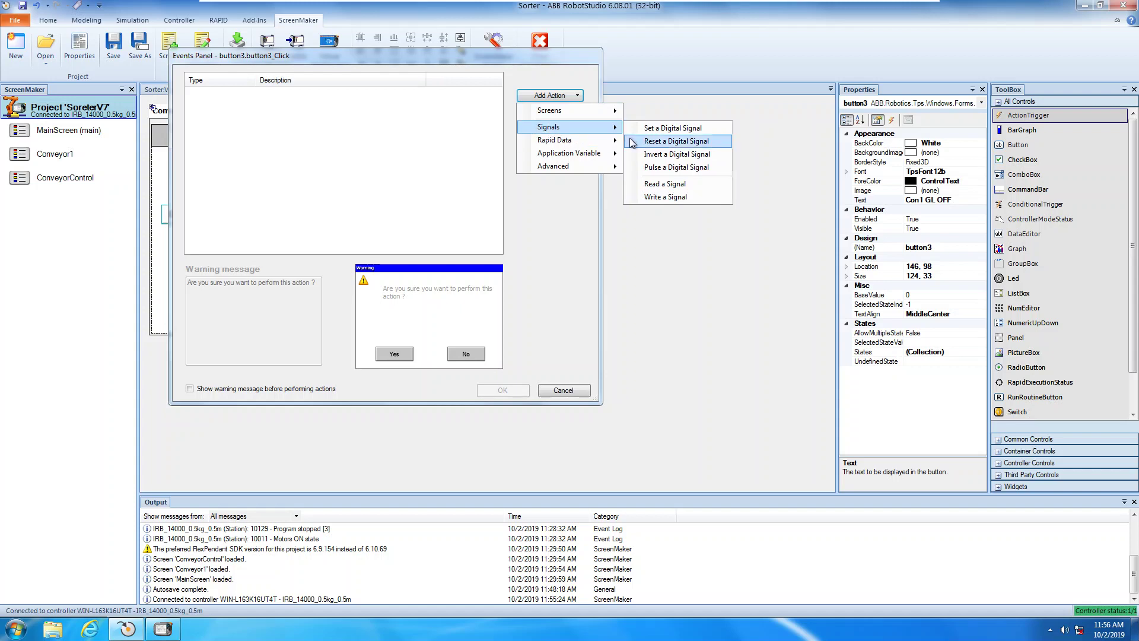
mouse_move(611, 167)
mouse_move(608, 128)
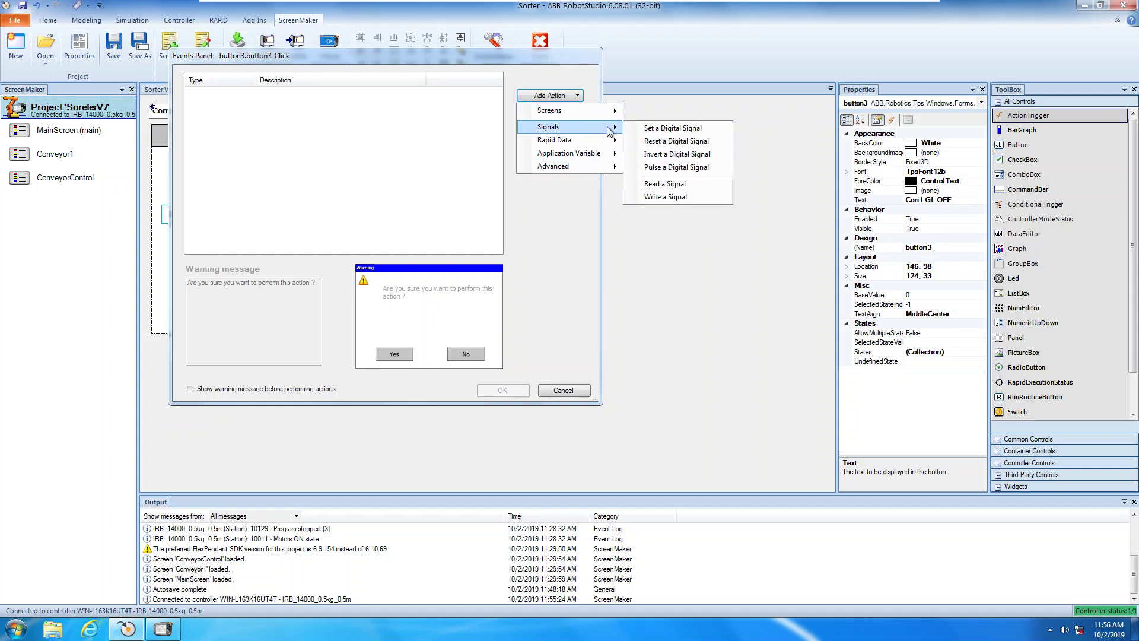
left_click(665, 142)
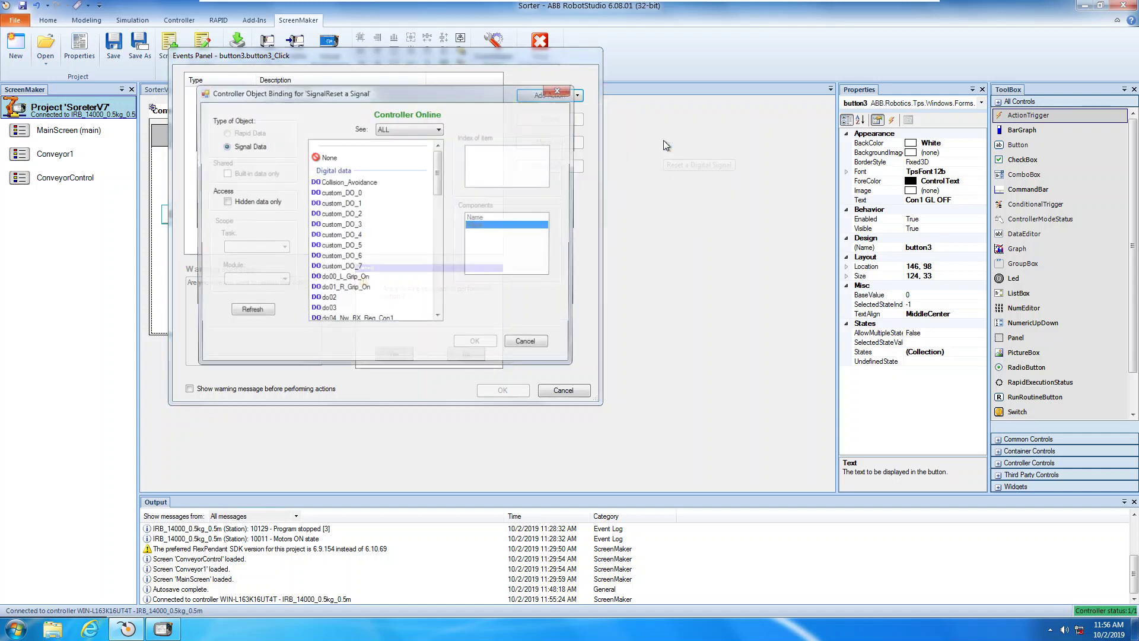
left_click(439, 297)
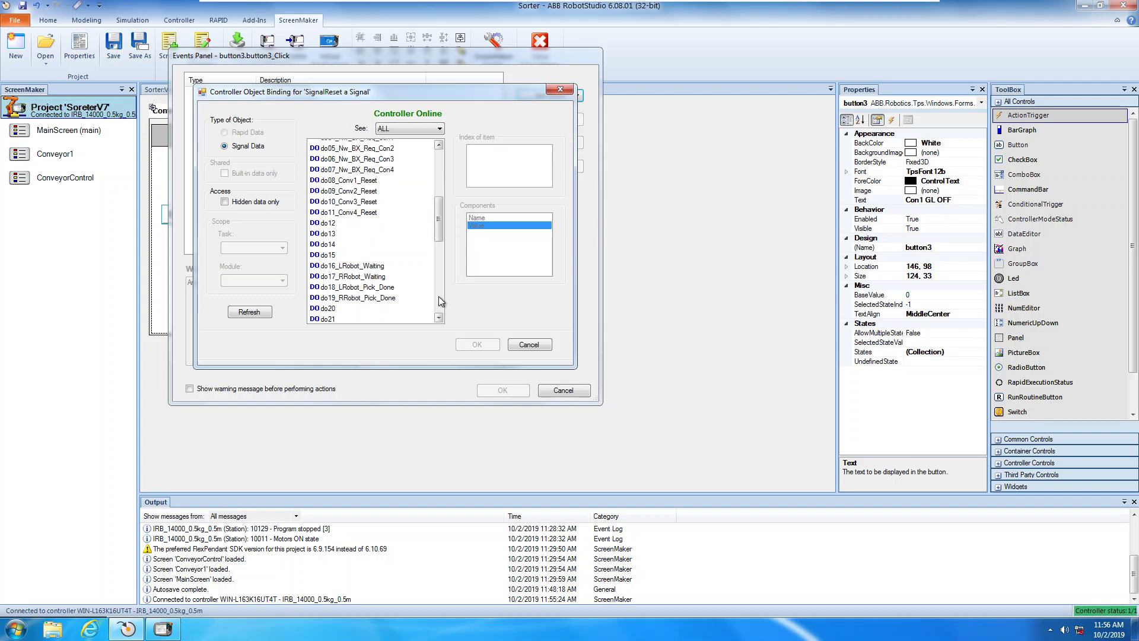
left_click(439, 296)
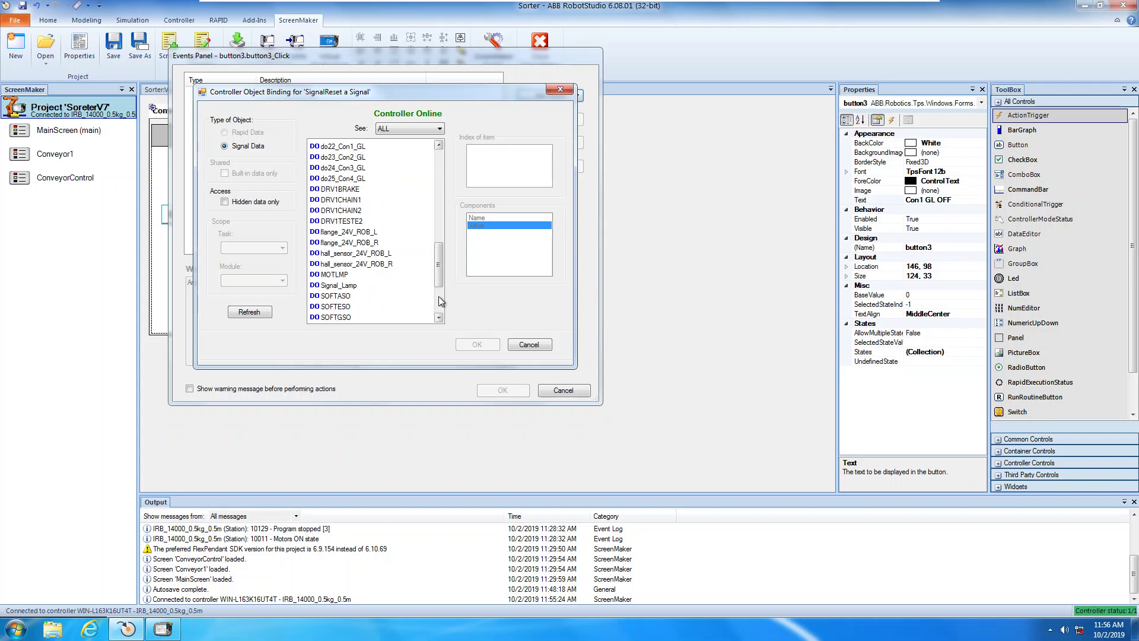
left_click(356, 146)
left_click(476, 345)
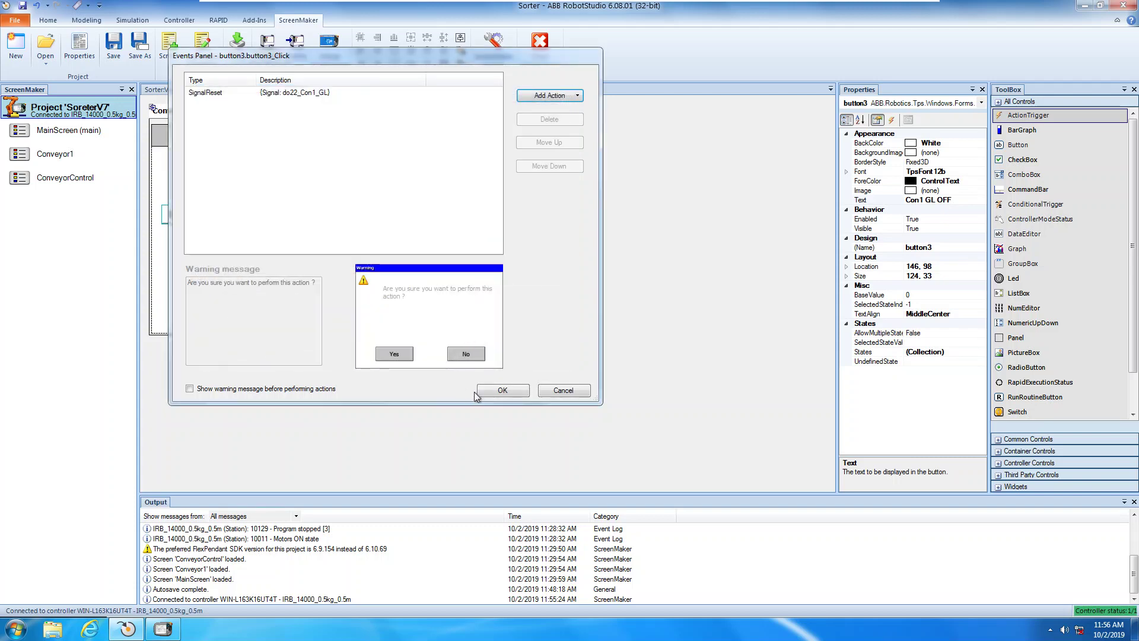
left_click(495, 390)
left_click(571, 243)
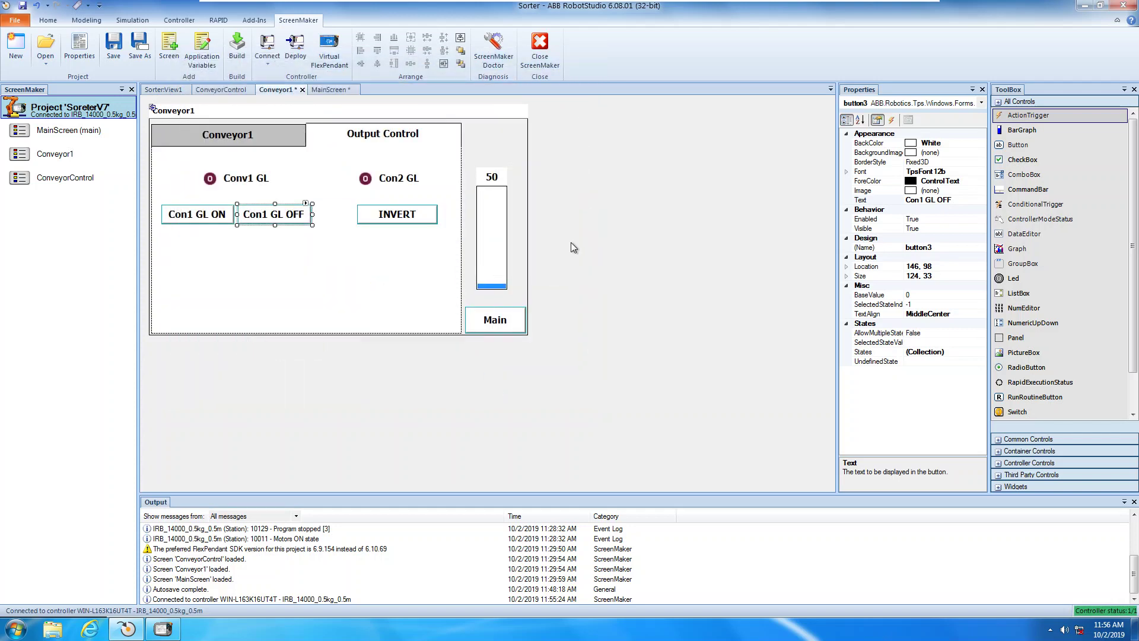
Review the controller signals offered for binding the Con2 GL LED's value.
left_click(418, 218)
left_click(398, 177)
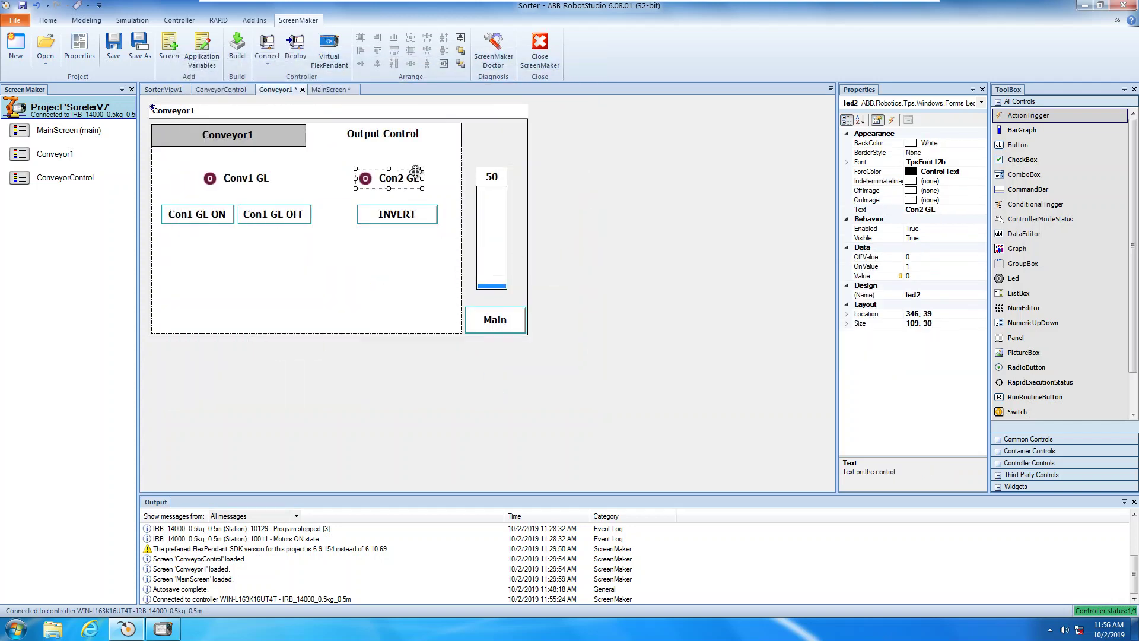
left_click(416, 169)
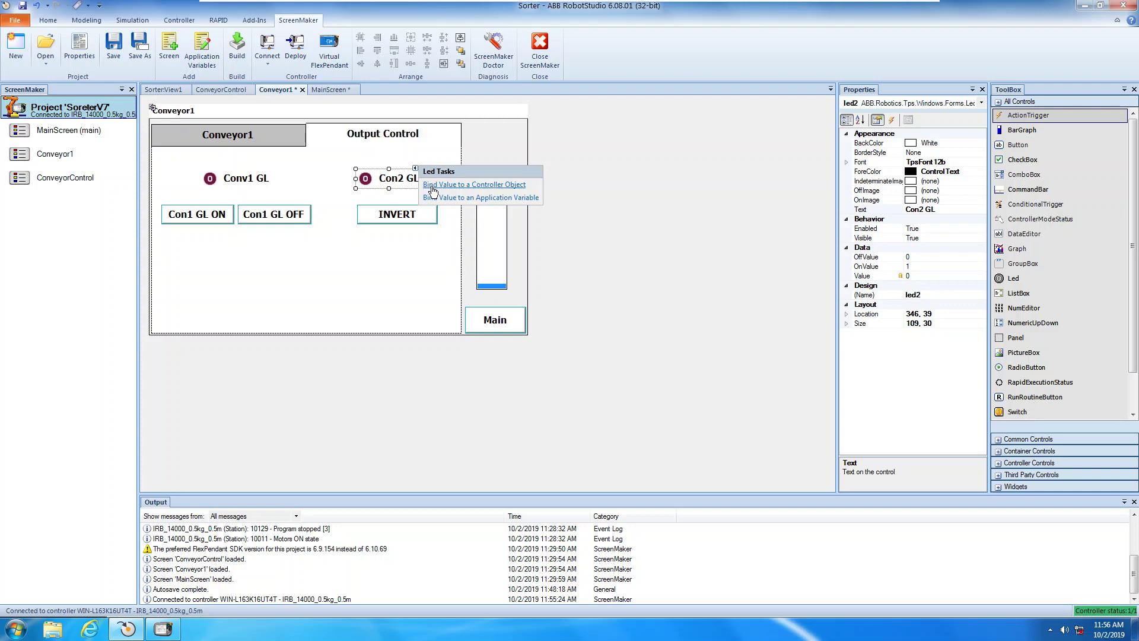
left_click(433, 187)
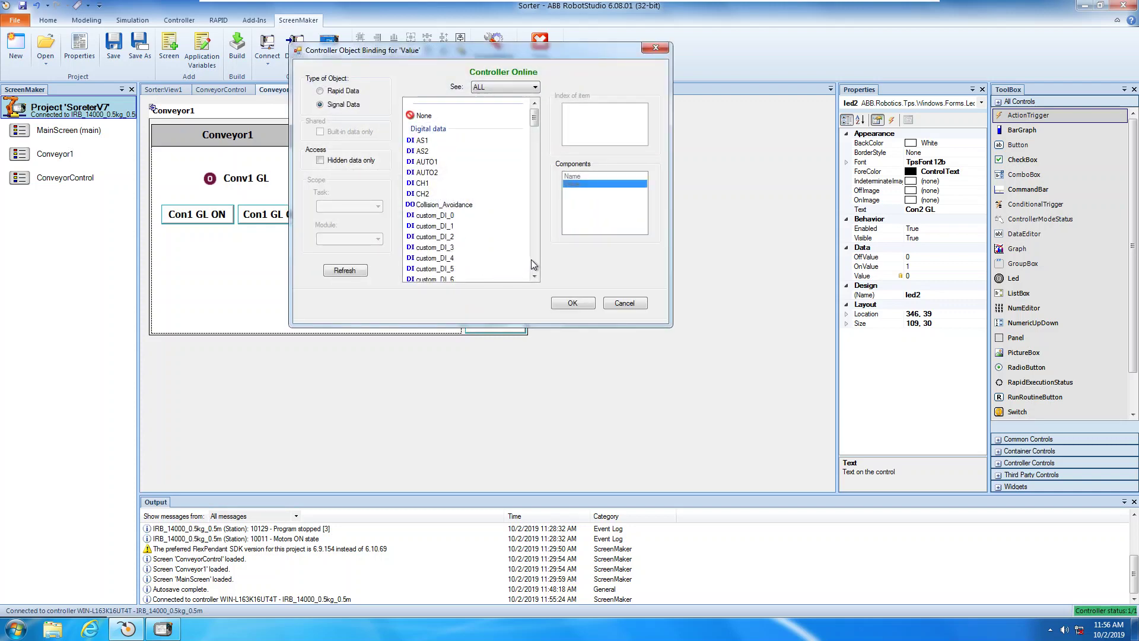
scroll(532, 259, "down", 5)
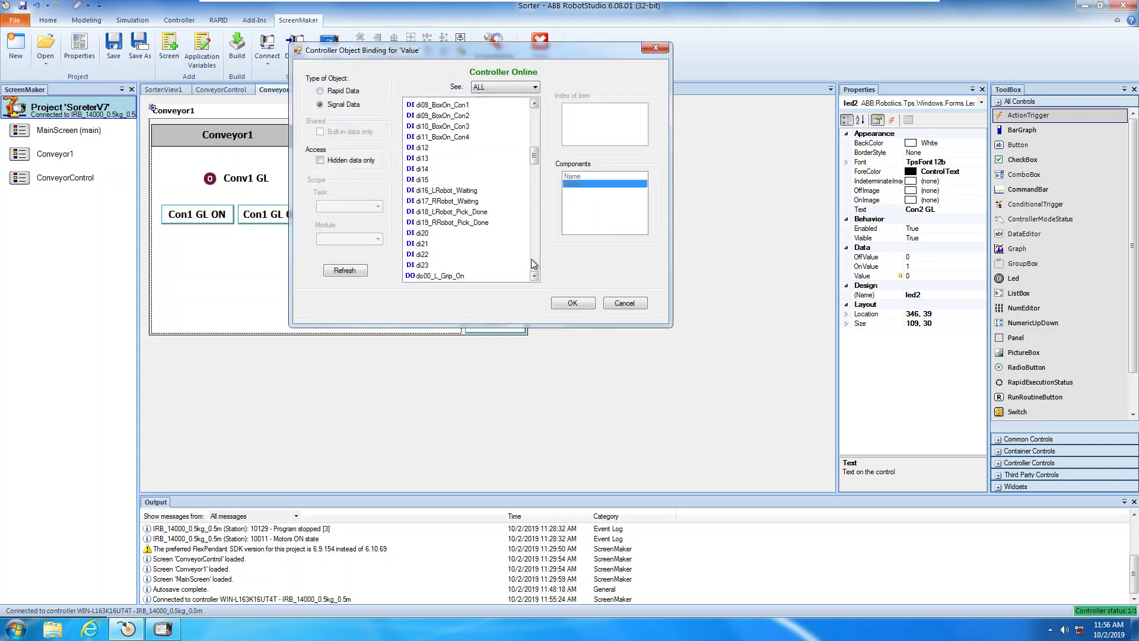
scroll(532, 259, "down", 5)
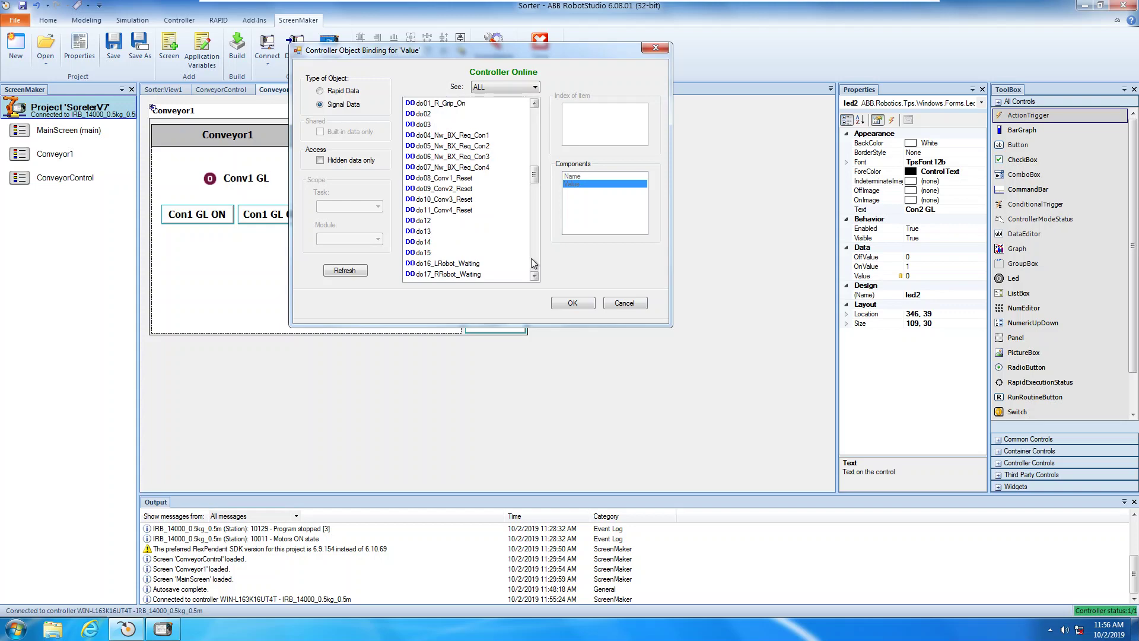
scroll(532, 258, "down", 6)
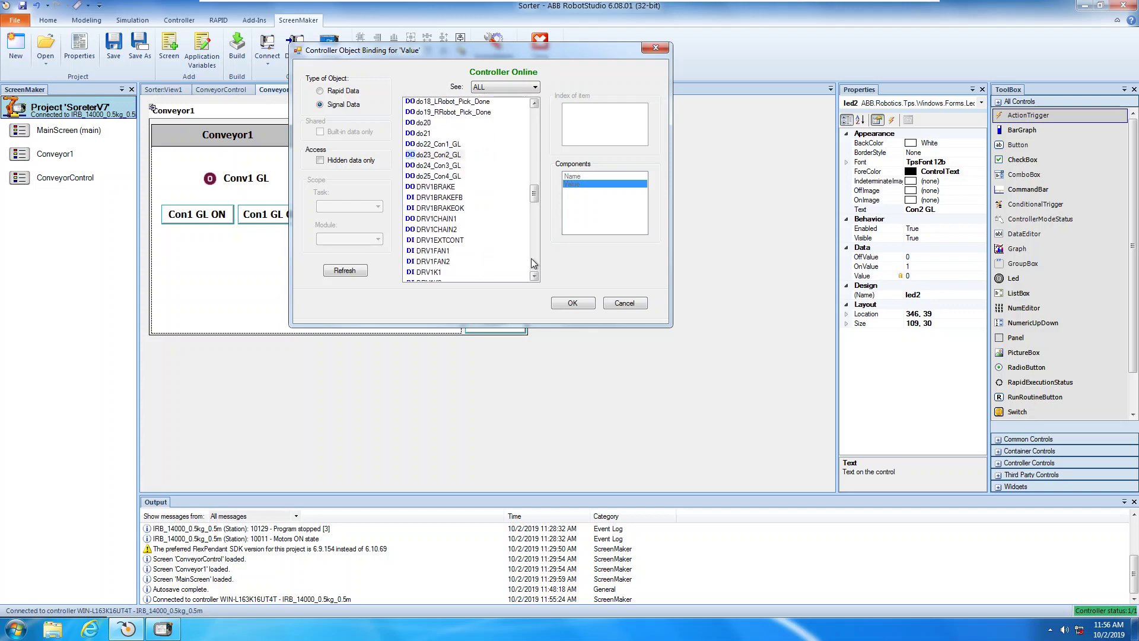
left_click(626, 303)
Define a click action for the INVERT button that inverts the digital signal do23_Con2_GL.
left_click(405, 218)
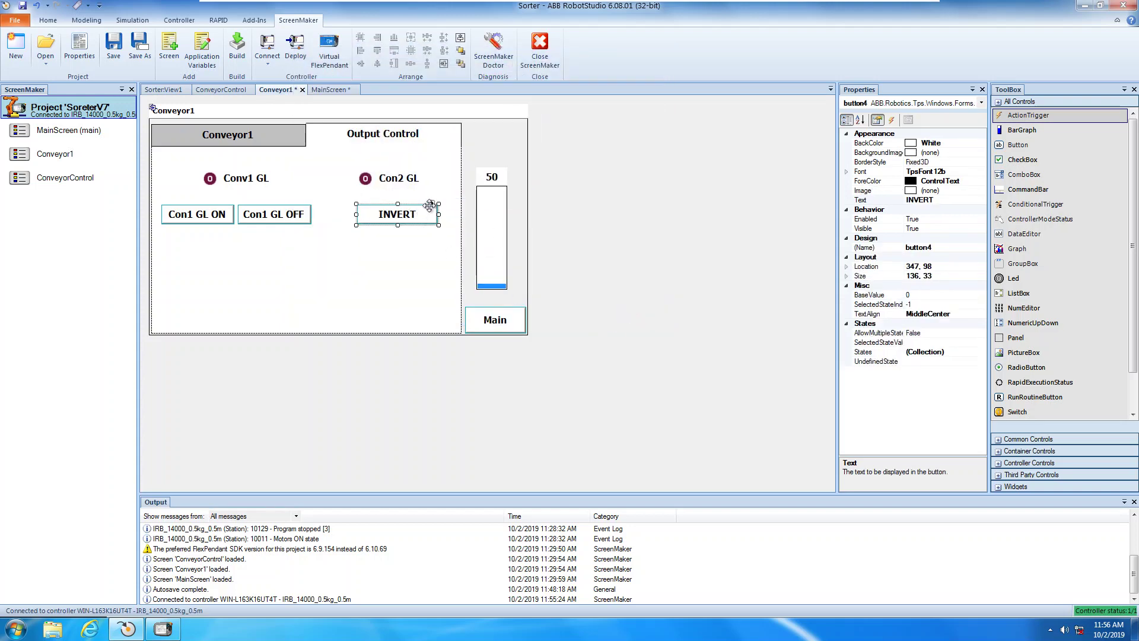
left_click(432, 203)
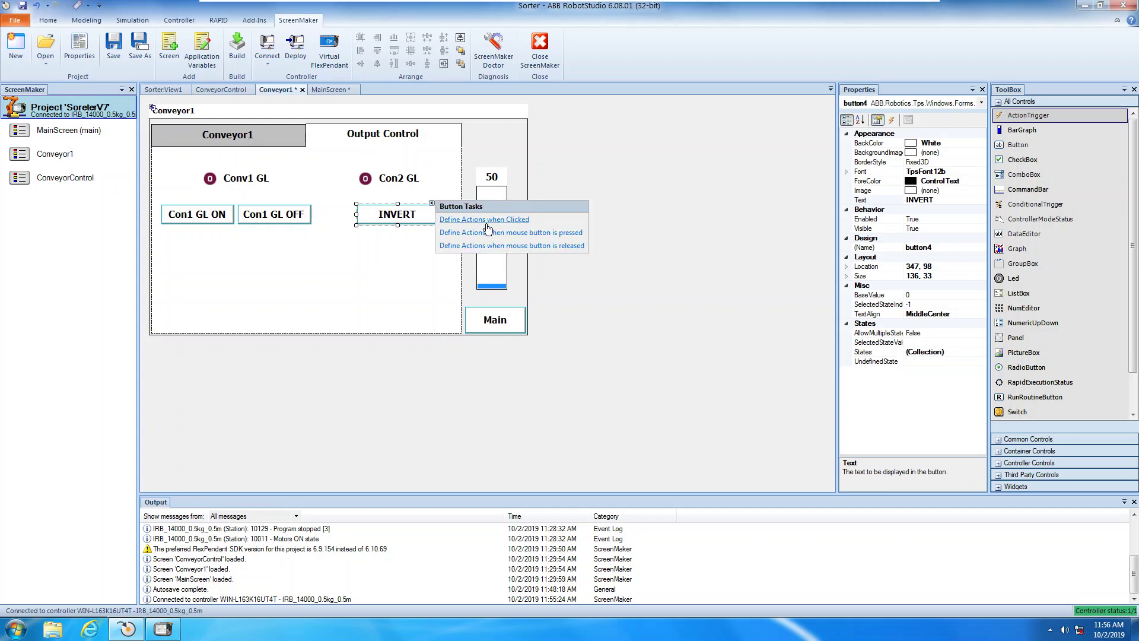
left_click(484, 220)
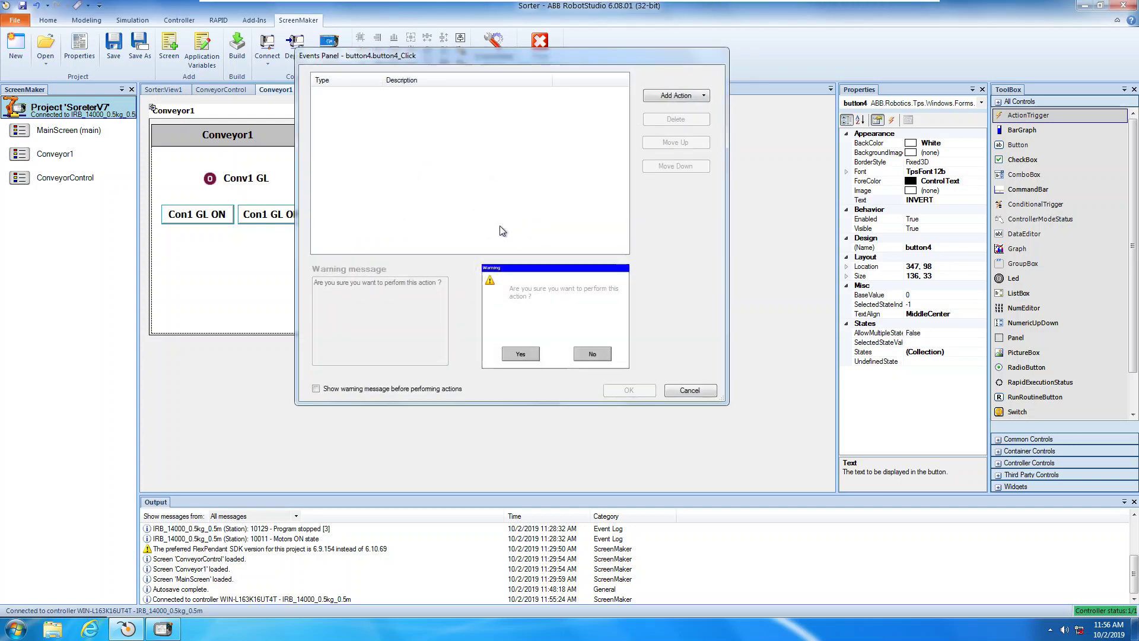
left_click(688, 98)
mouse_move(715, 128)
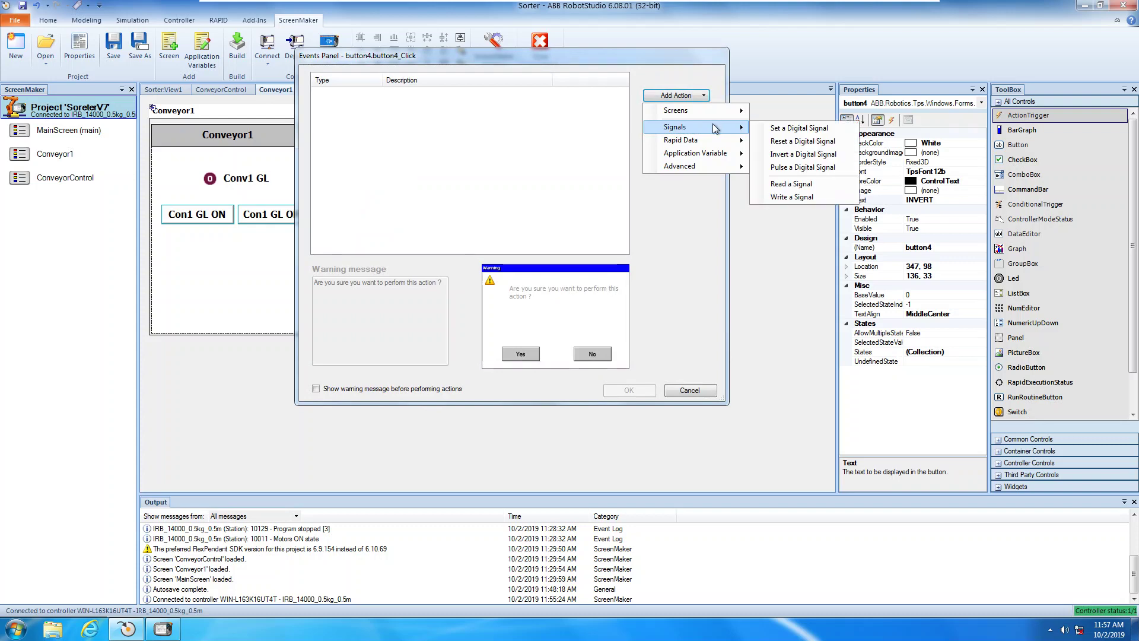
left_click(789, 157)
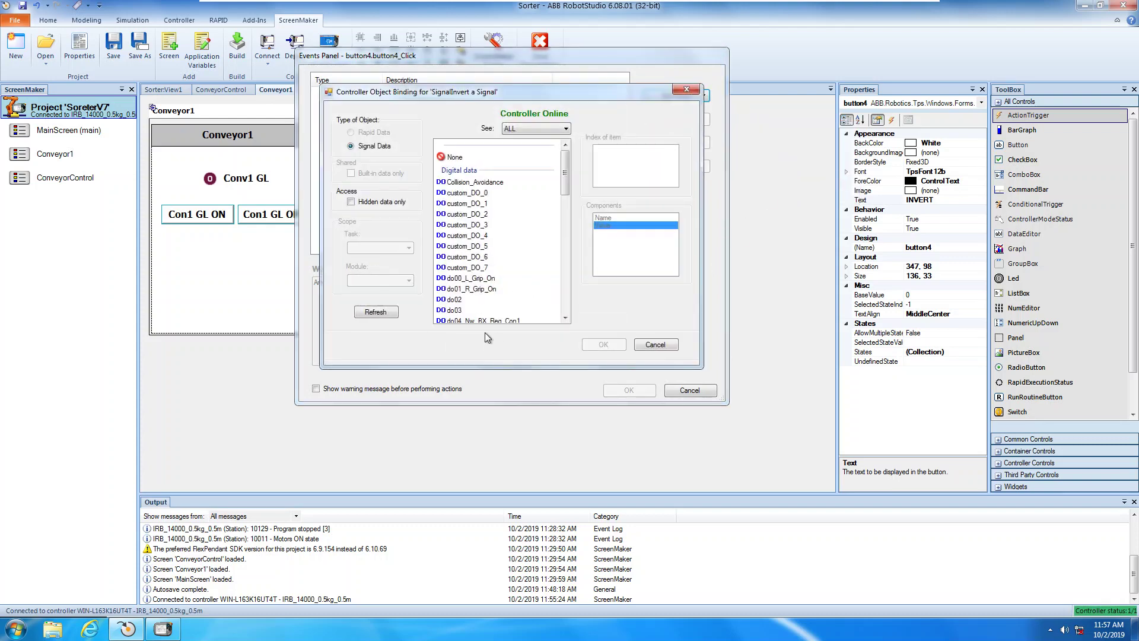
left_click(561, 302)
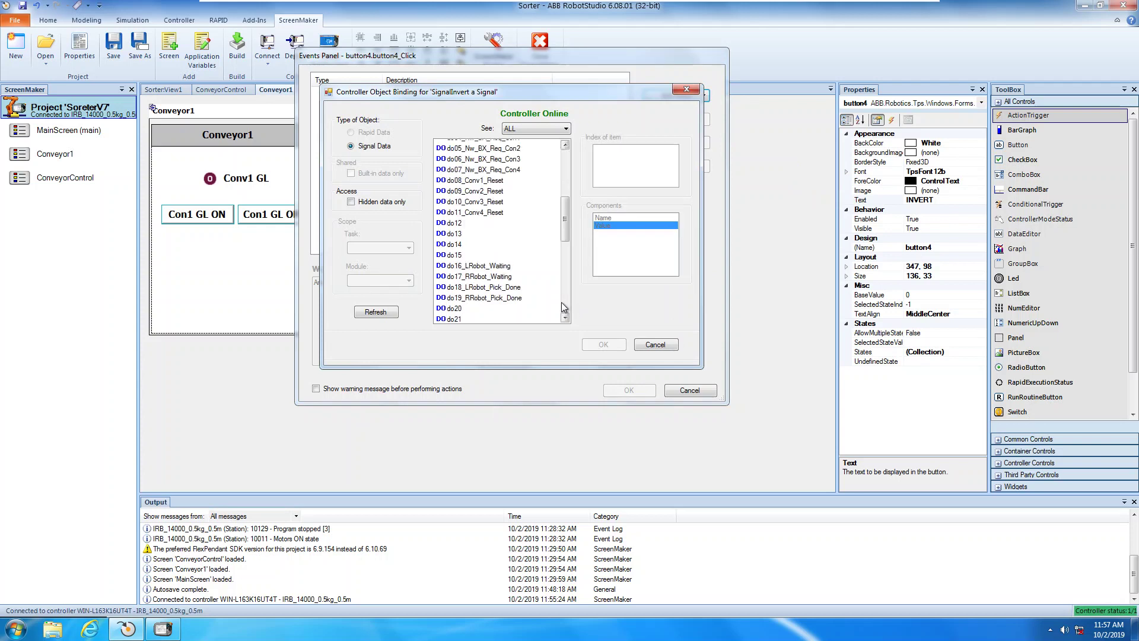
left_click(561, 301)
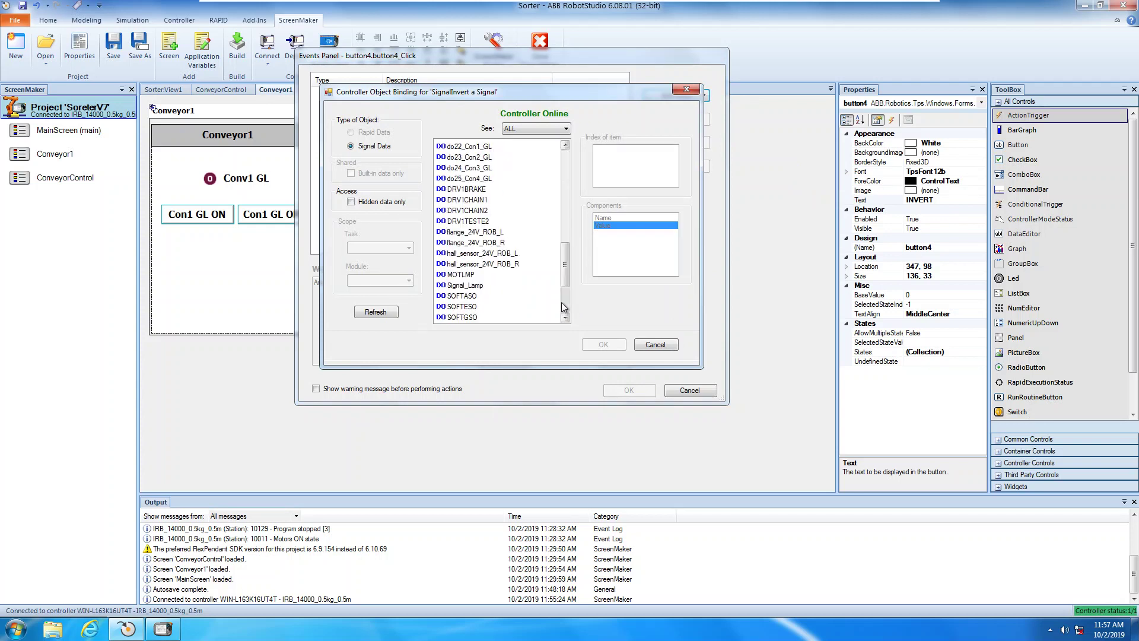
left_click(484, 157)
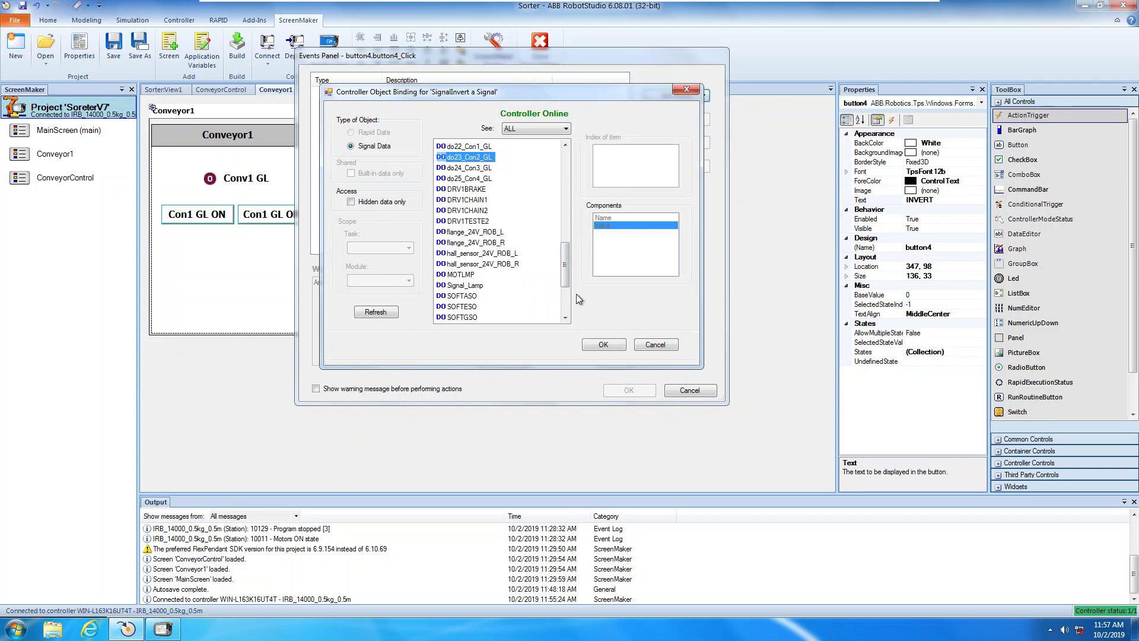
left_click(604, 345)
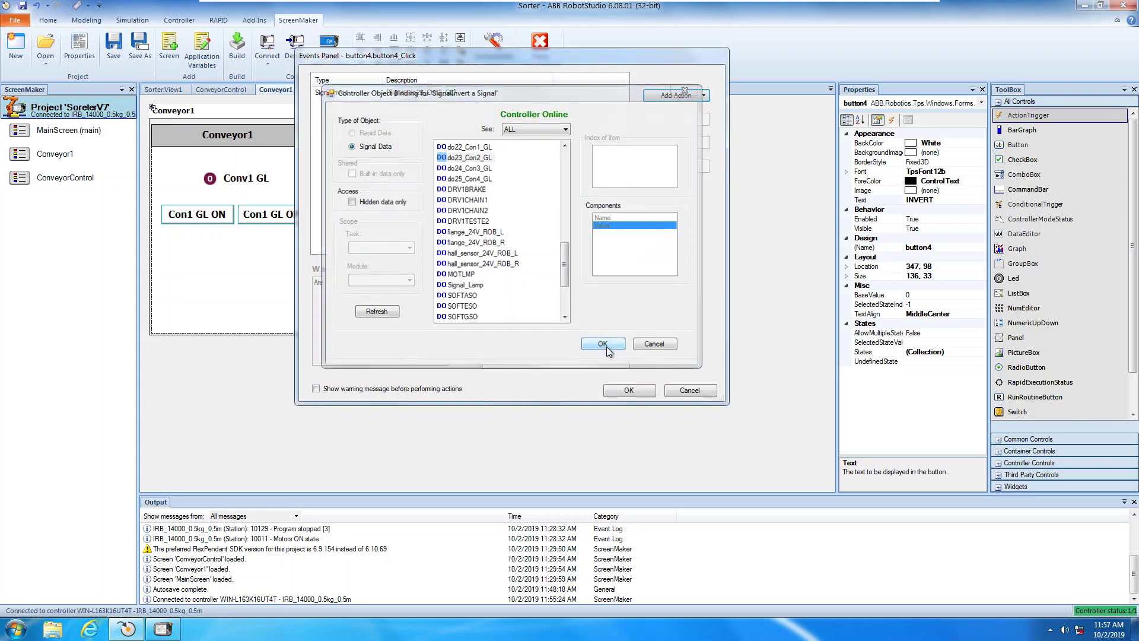
left_click(628, 390)
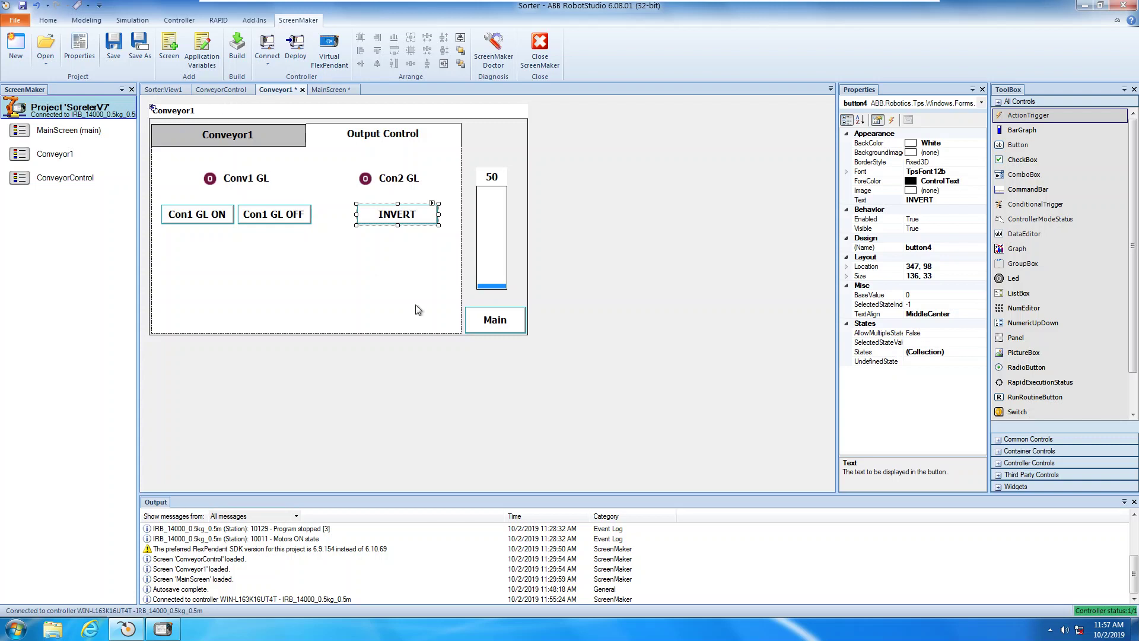
Build the FlexPendant project and deploy it to the controller, agreeing to recompile for the differing system version.
left_click(236, 53)
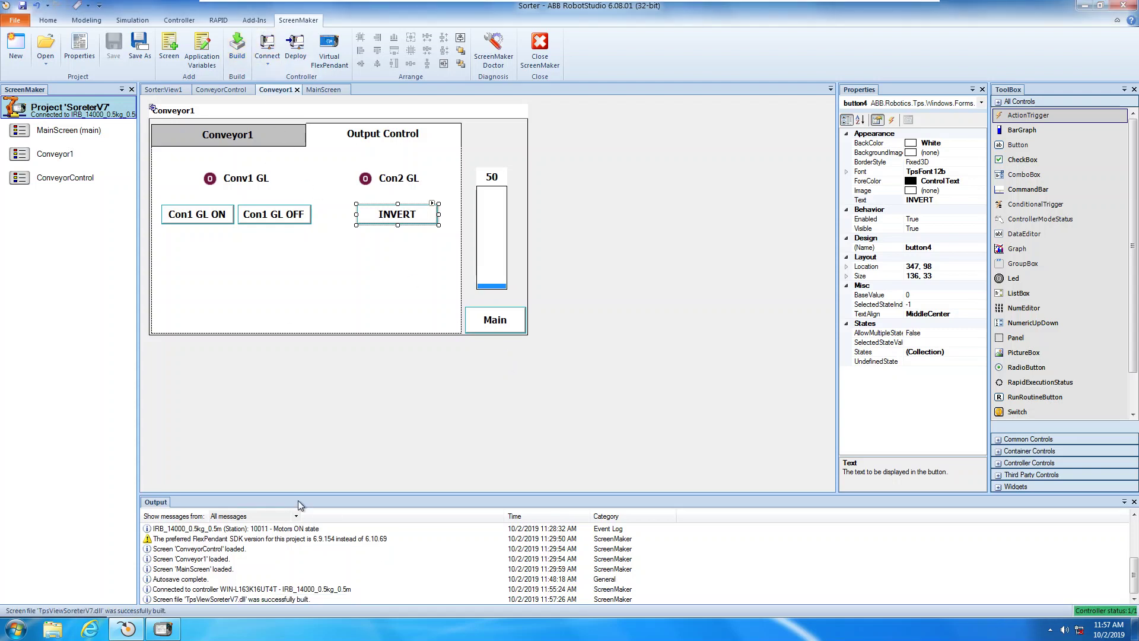
left_click(303, 48)
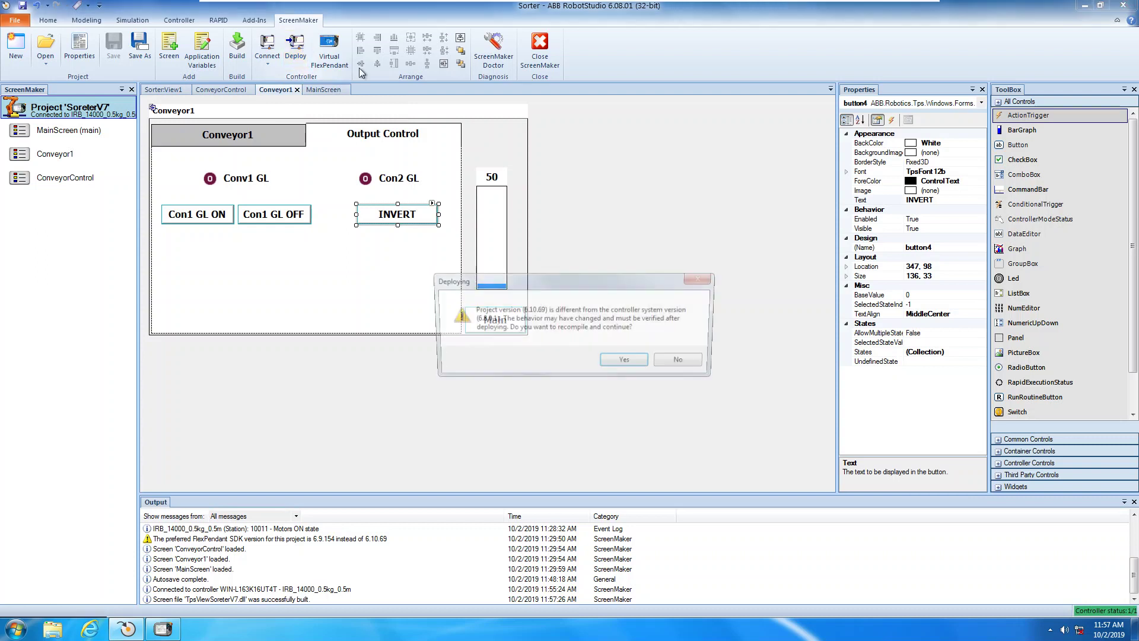
left_click(626, 362)
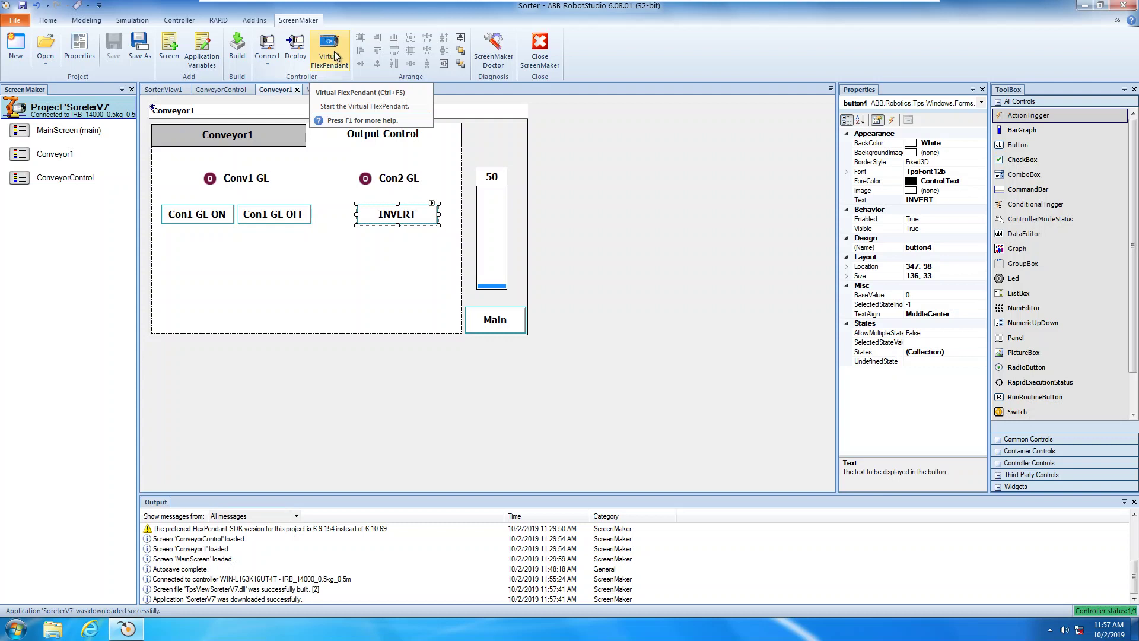
Start the Virtual FlexPendant and show it beside the station's 3D view with the simulation tools available.
left_click(337, 56)
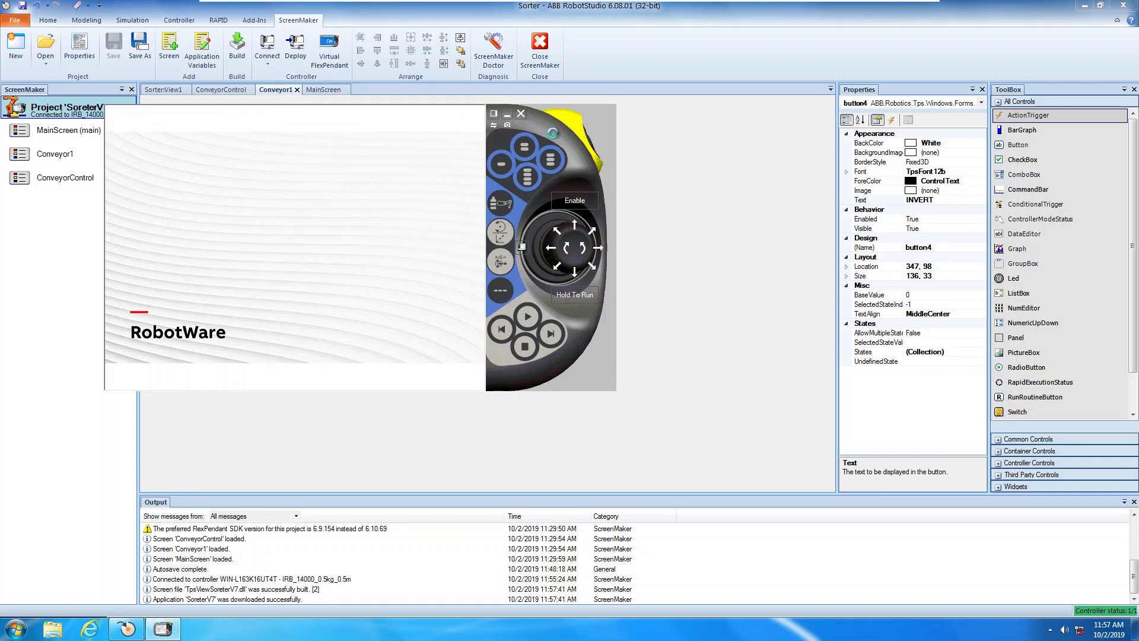
left_click_drag(581, 169, 1092, 143)
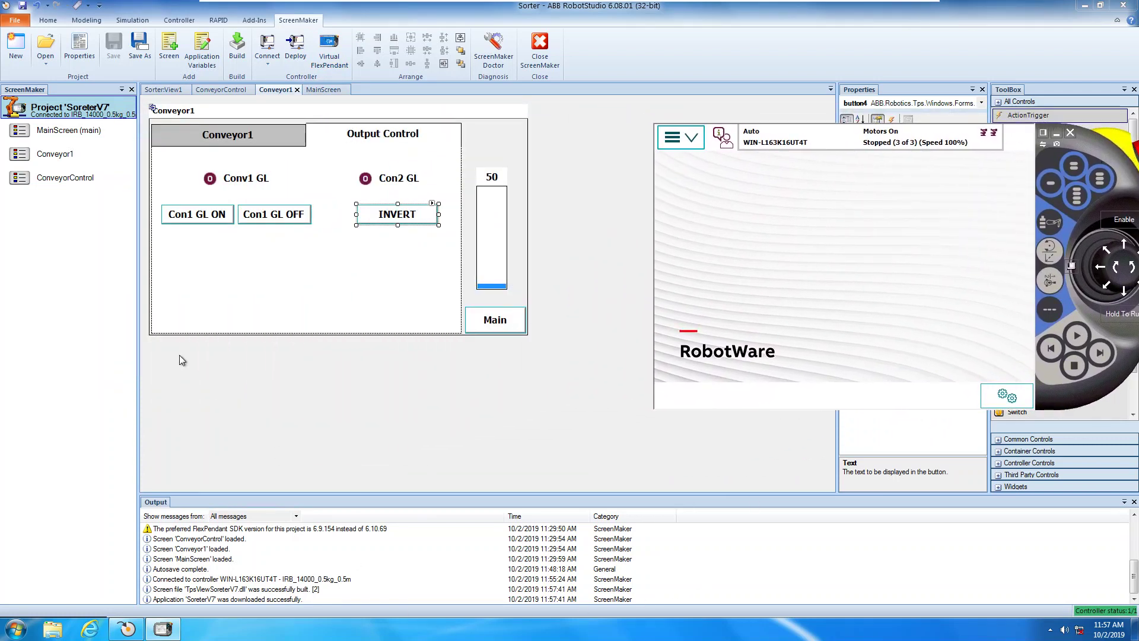
left_click(168, 89)
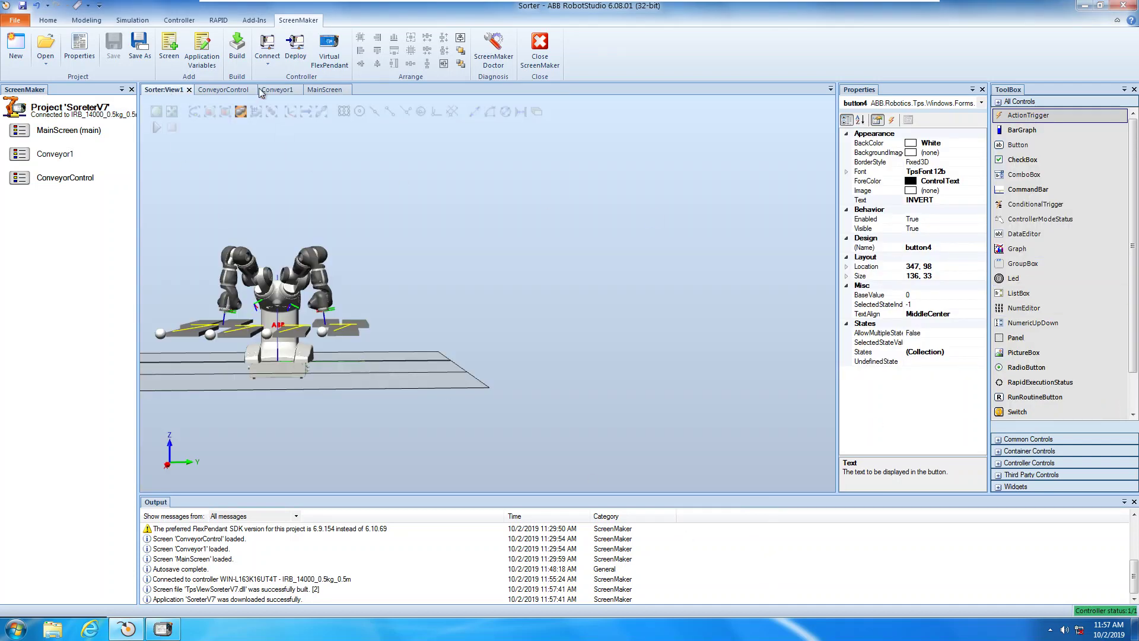
left_click(140, 22)
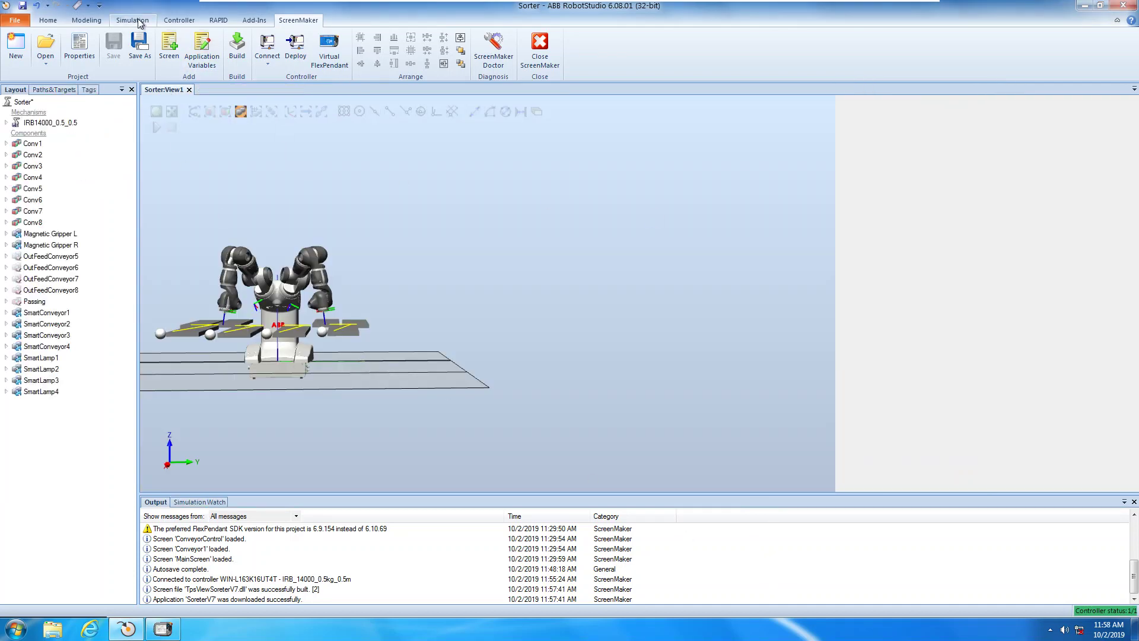
left_click(169, 633)
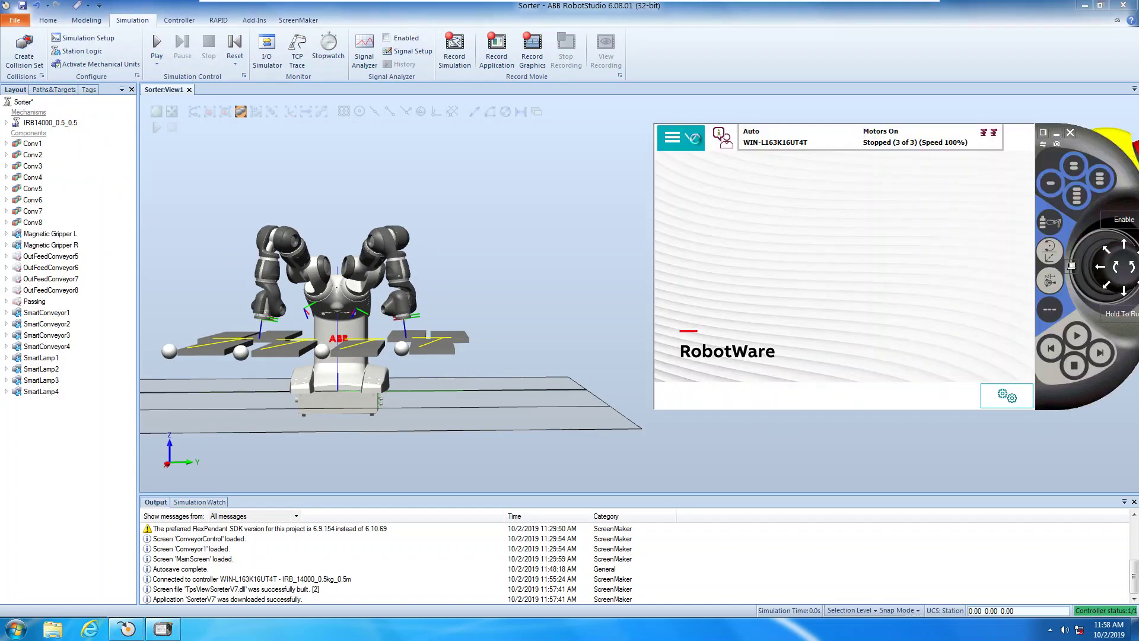
Open the deployed ScreenMaker application on the Virtual FlexPendant and go through Conveyor Control to the Conveyor1 screen.
left_click(695, 142)
left_click(759, 172)
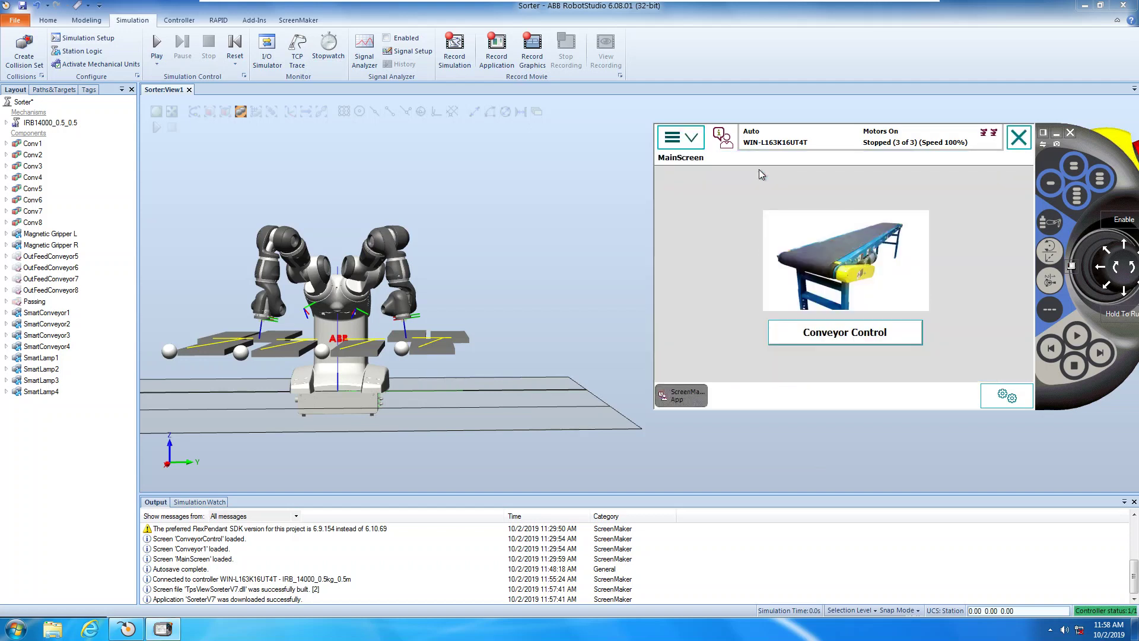
left_click(832, 334)
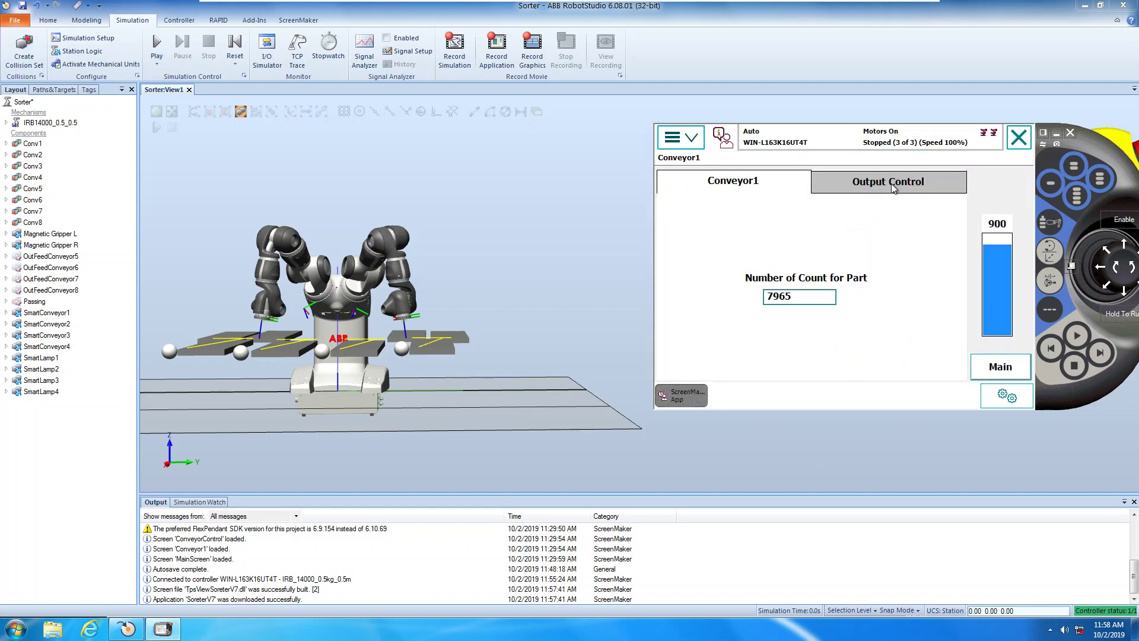
Show the Output Control page of the Conveyor1 screen and switch Con1 GL on and off several times to test it.
left_click(895, 185)
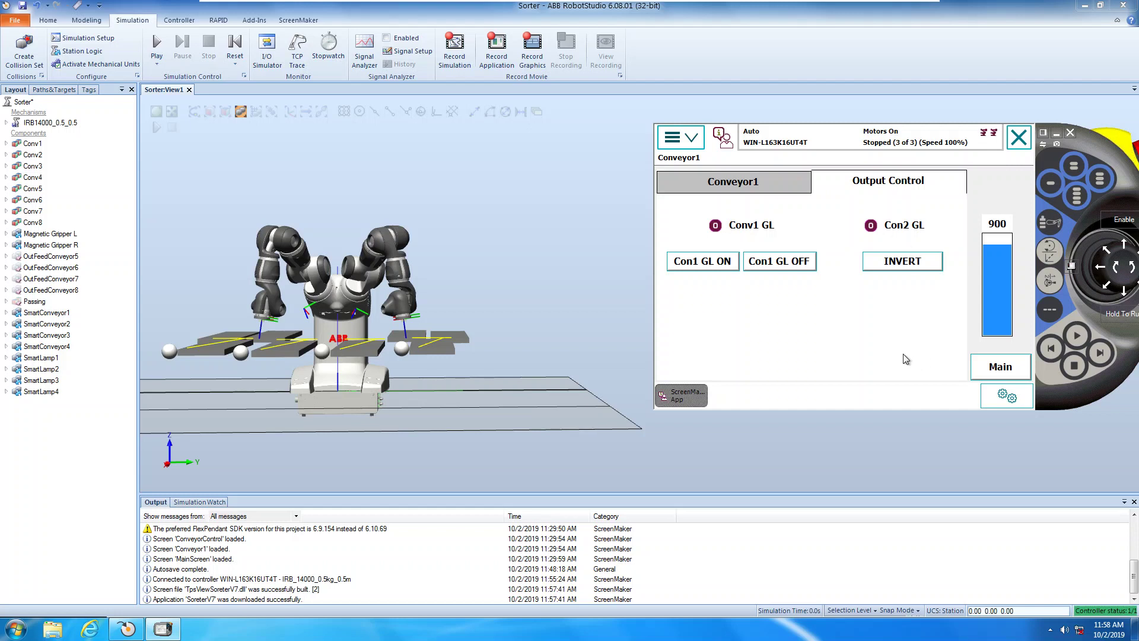
left_click(715, 262)
left_click(778, 265)
left_click(711, 264)
left_click(763, 264)
left_click(715, 264)
left_click(791, 265)
Test the INVERT control by toggling the Con2 GL signal repeatedly.
left_click(891, 267)
left_click(900, 269)
left_click(900, 269)
left_click(899, 269)
left_click(900, 268)
left_click(896, 264)
left_click(897, 264)
Reposition the Virtual FlexPendant, check its operating mode selector in Auto, and invert Con2 GL once more.
left_click_drag(1079, 152, 931, 191)
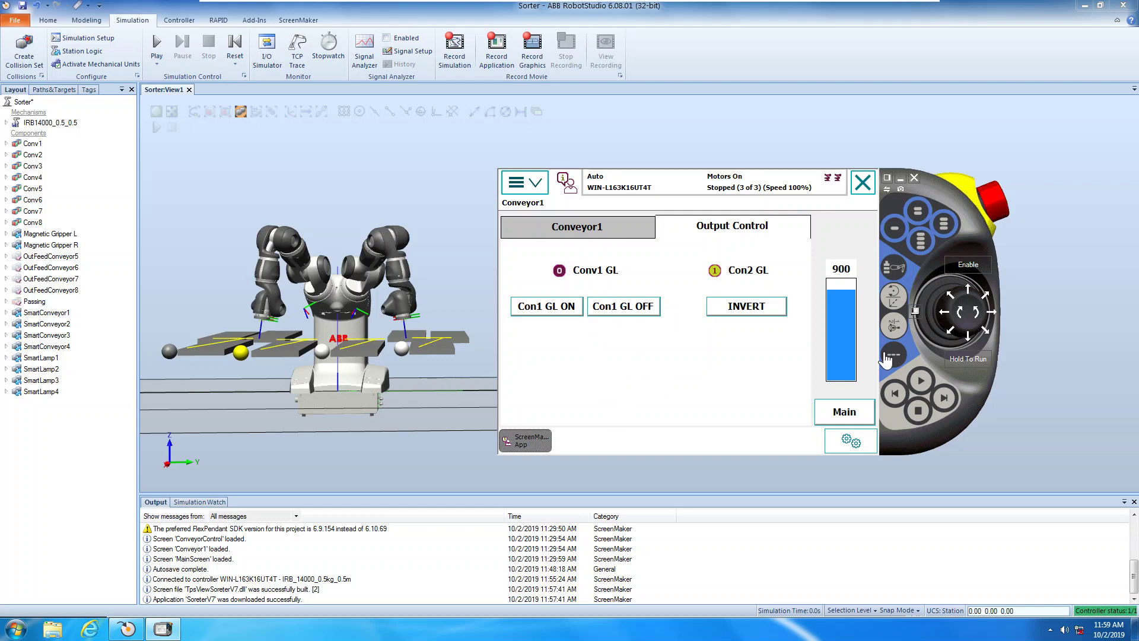
left_click(914, 310)
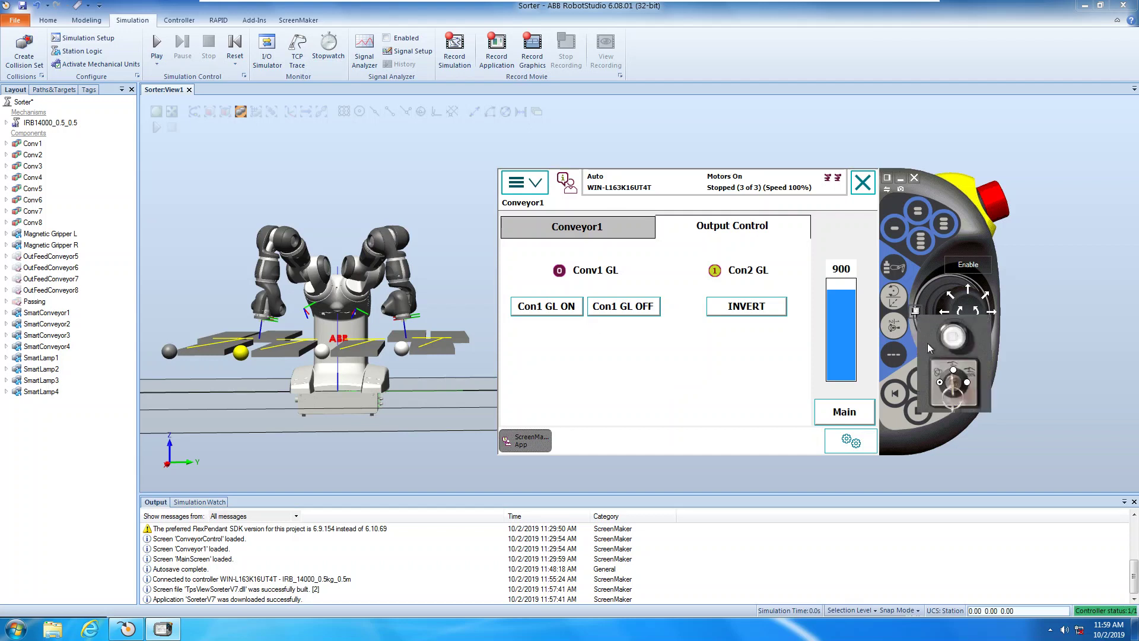
left_click(939, 384)
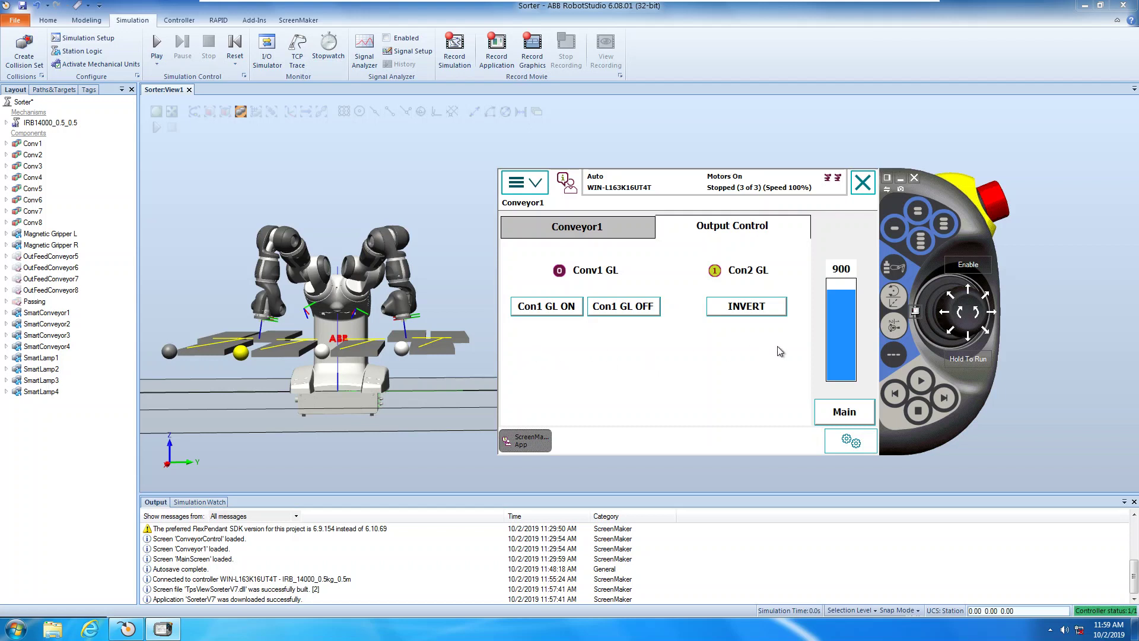
left_click(916, 312)
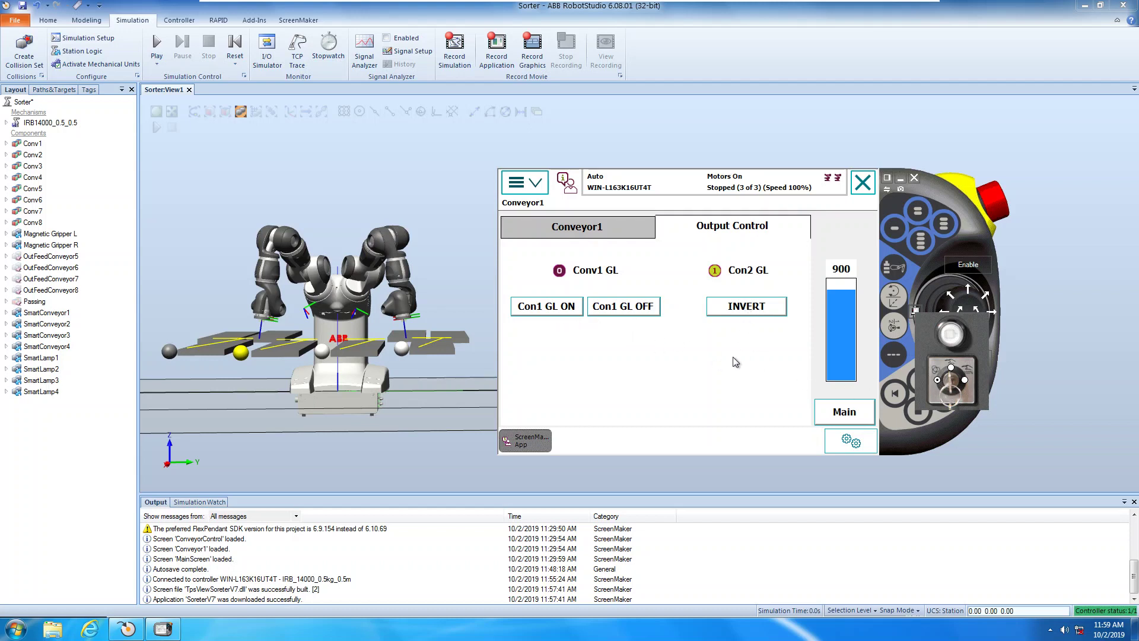
left_click(746, 314)
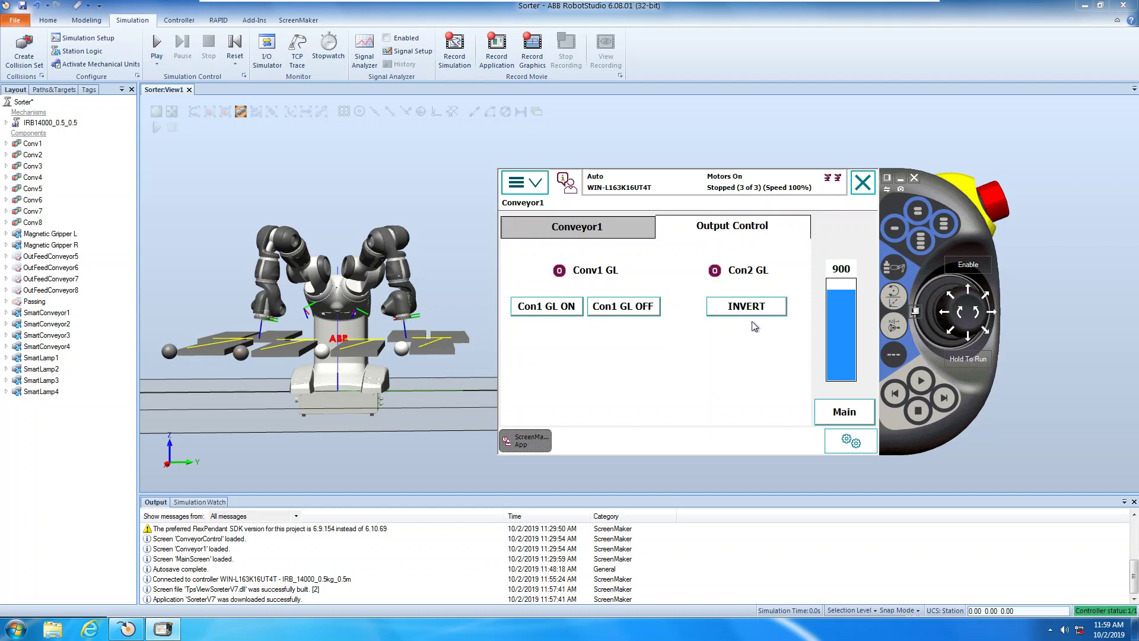
Examine the access levels of the conveyor green-light signals do22 to do25 in the controller's I/O System signal configuration.
left_click(180, 21)
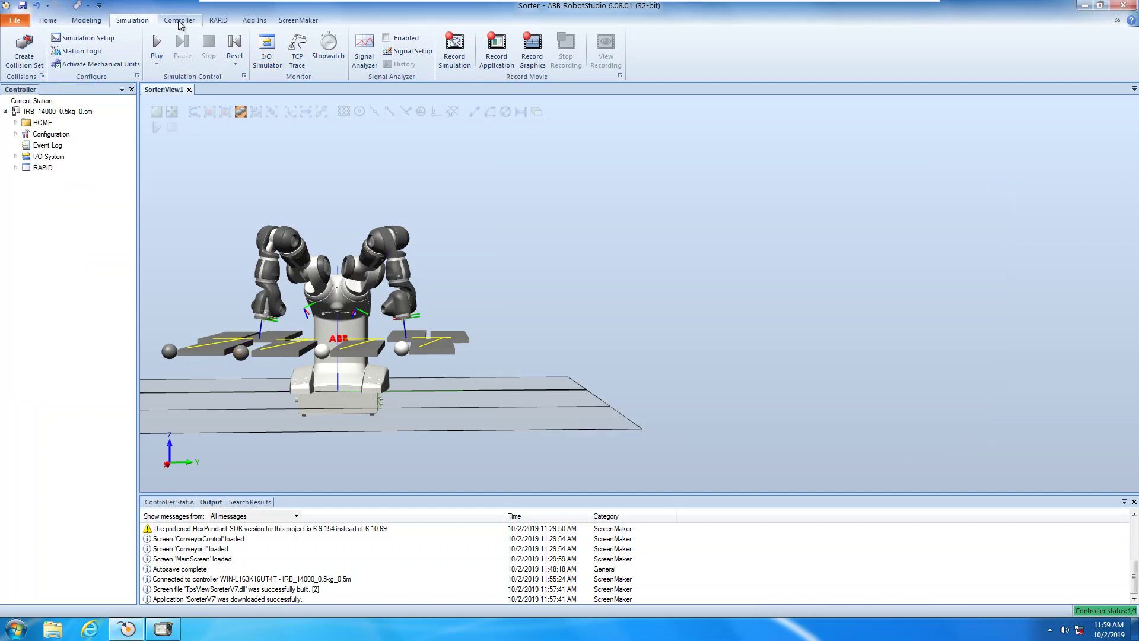
left_click(16, 134)
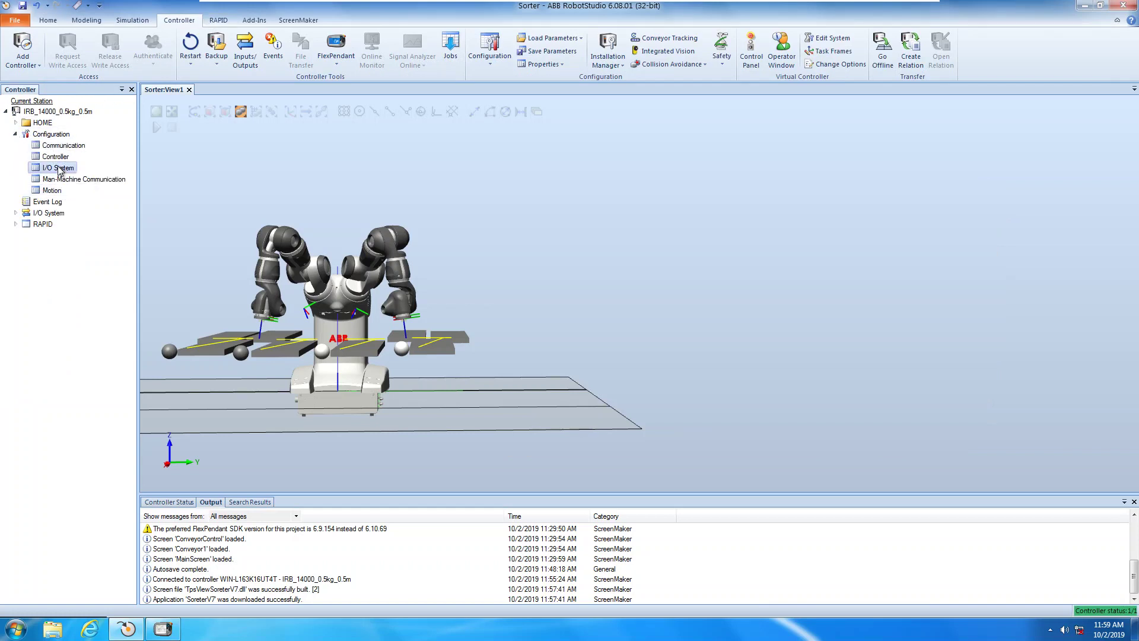
double_click(59, 168)
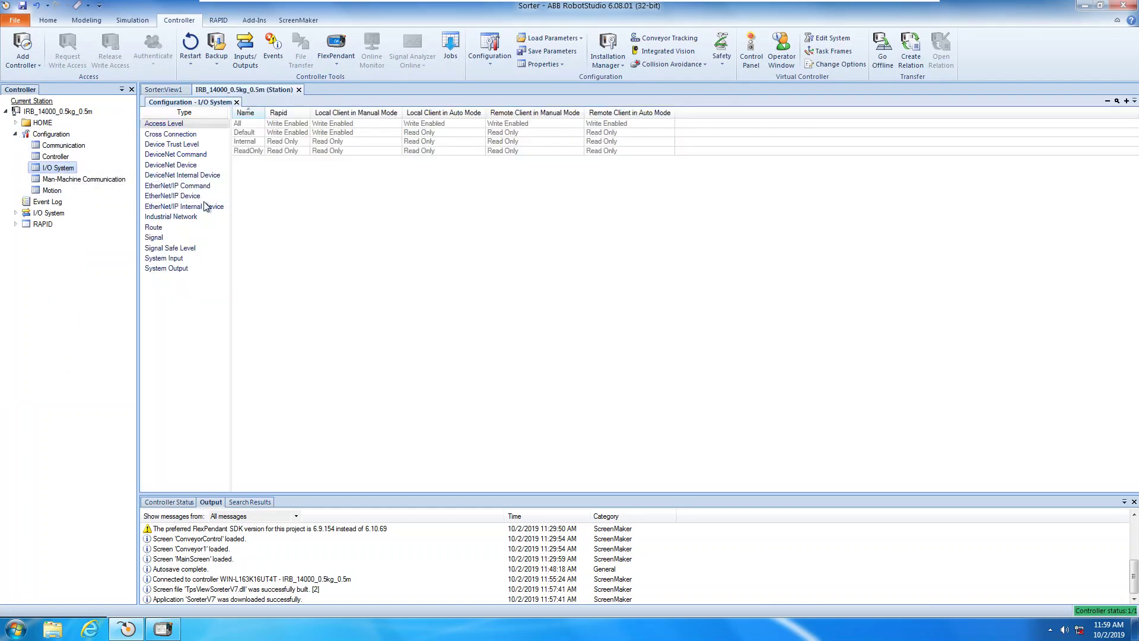
left_click(169, 237)
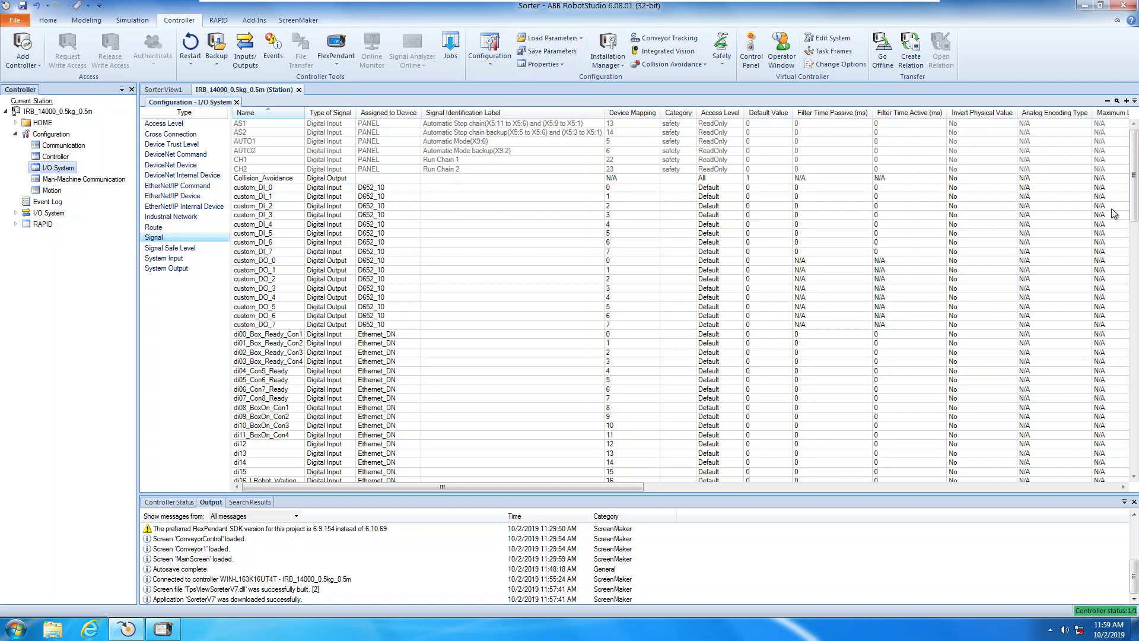
scroll(1132, 186, "down", 1)
left_click_drag(1132, 186, 1132, 200)
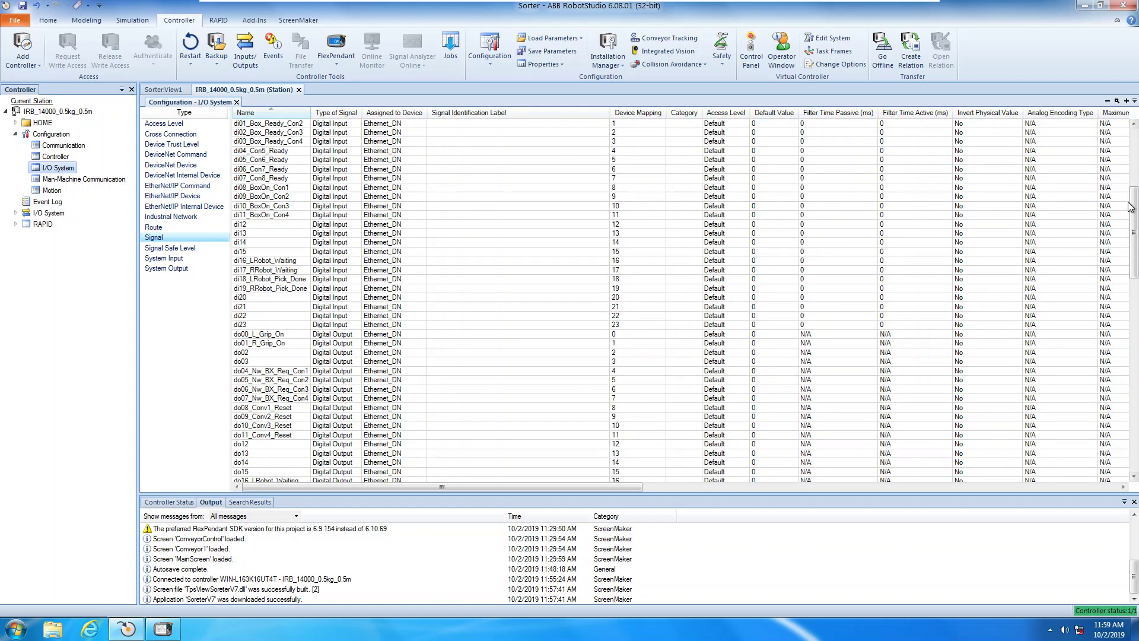
scroll(1130, 206, "up", 8)
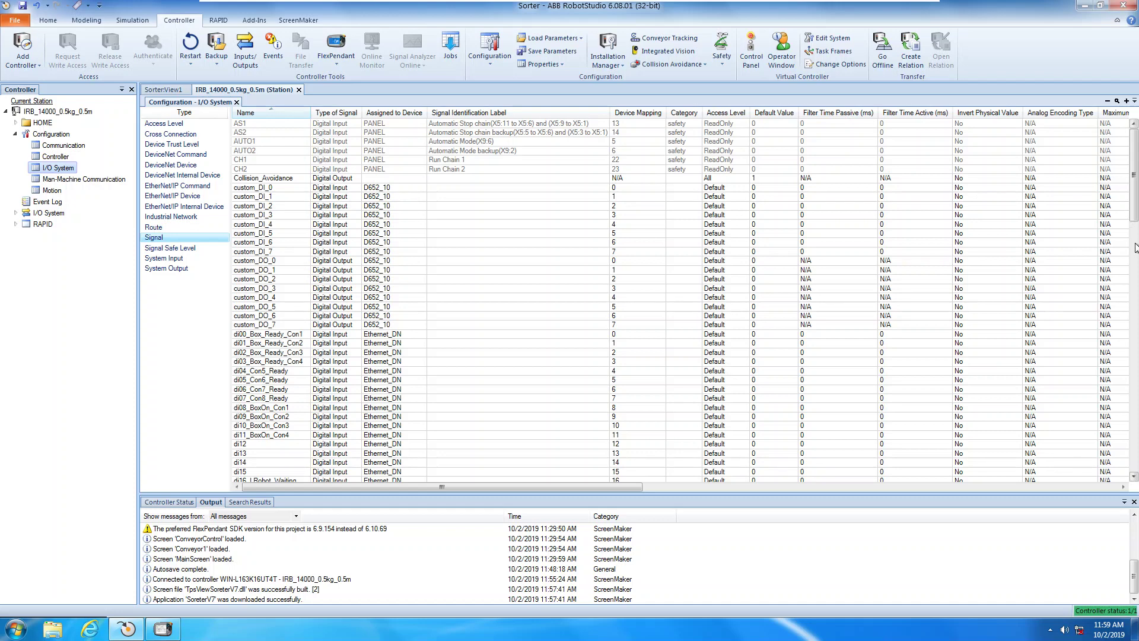
scroll(856, 449, "down", 13)
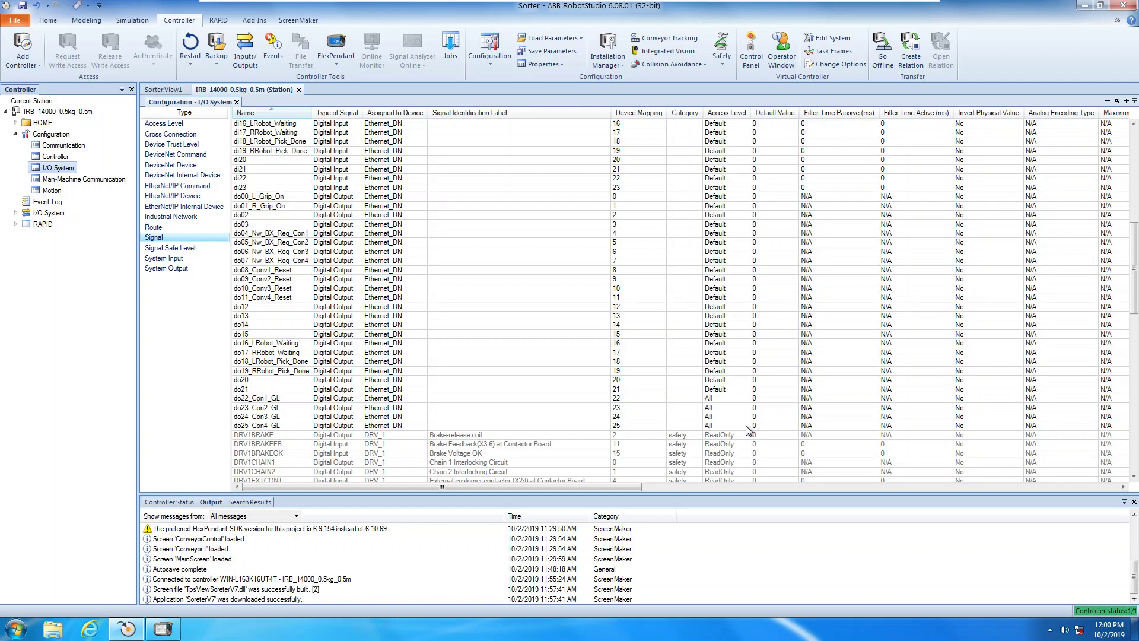
Return to the Virtual FlexPendant and list the Digital Outputs in Inputs and Outputs.
left_click(335, 46)
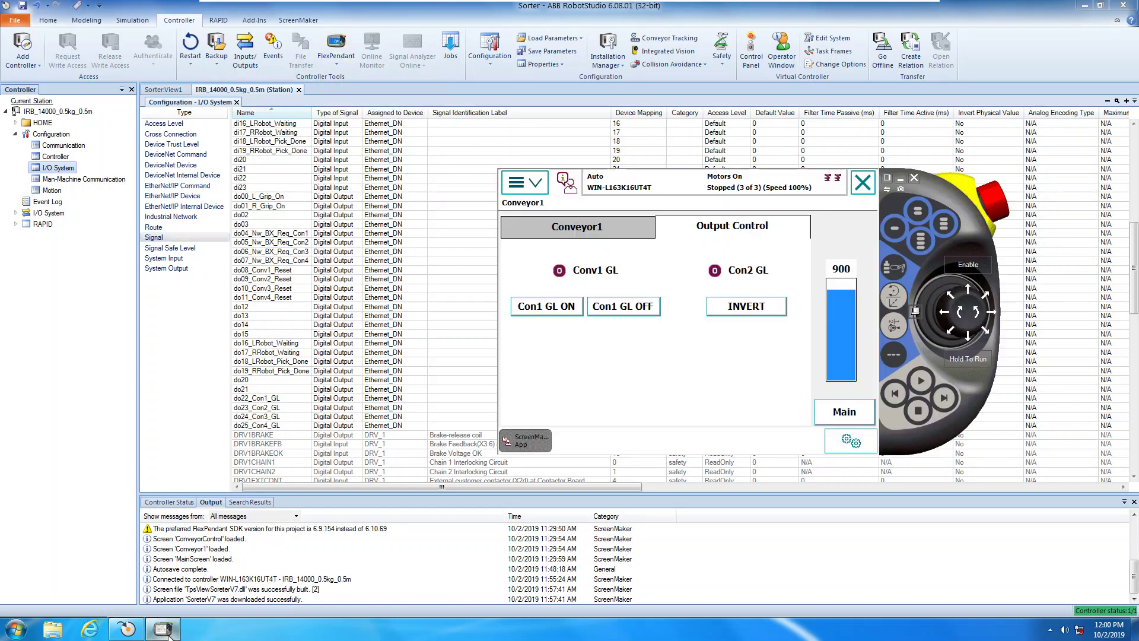
left_click(534, 187)
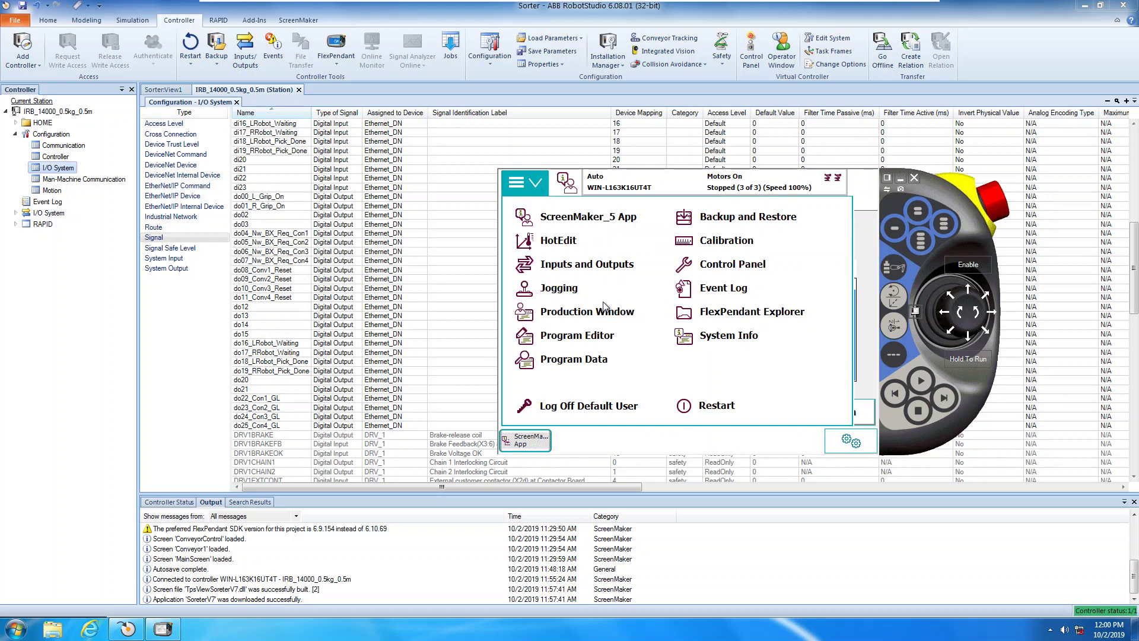
left_click(599, 268)
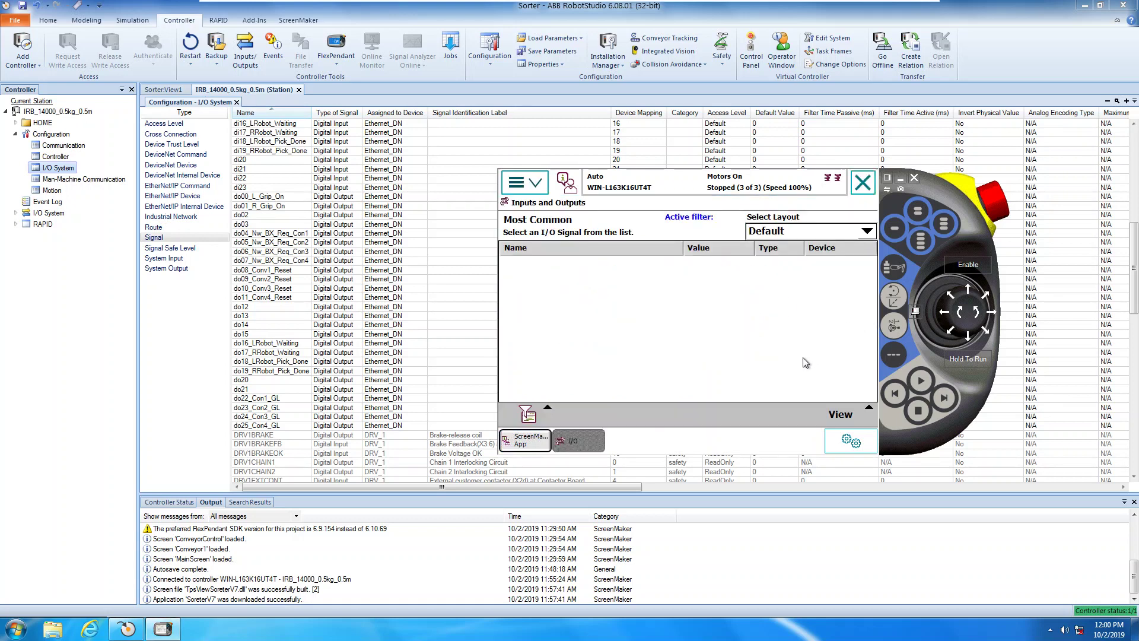
left_click(862, 418)
left_click(836, 275)
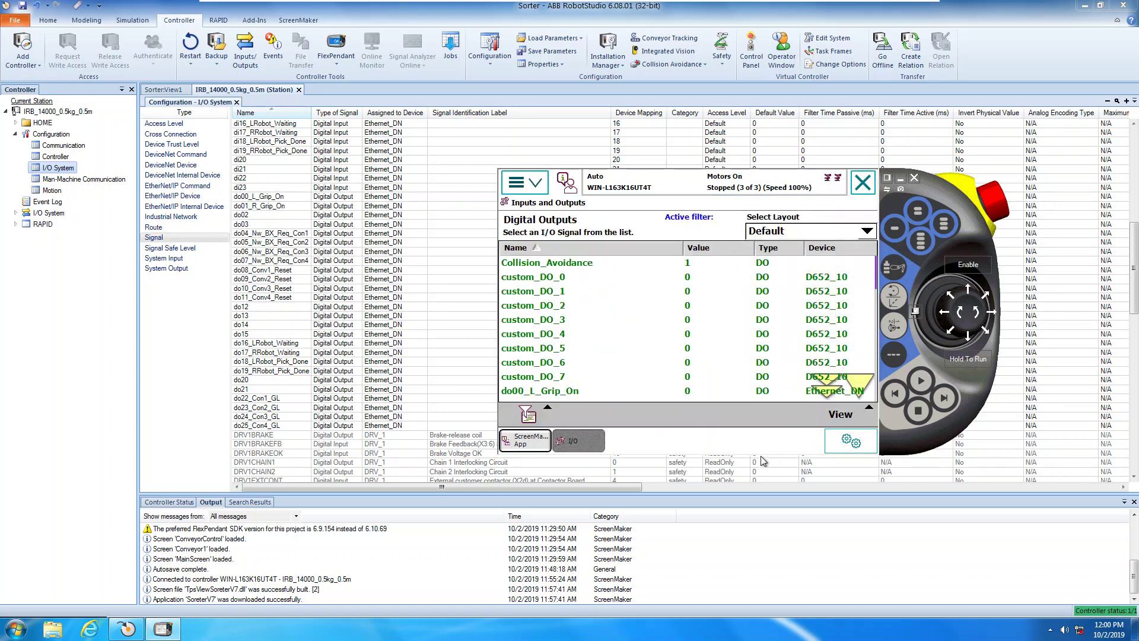
Find do22_Con1_GL in the digital outputs list and set it to 1, then back to 0.
left_click(828, 395)
left_click(827, 386)
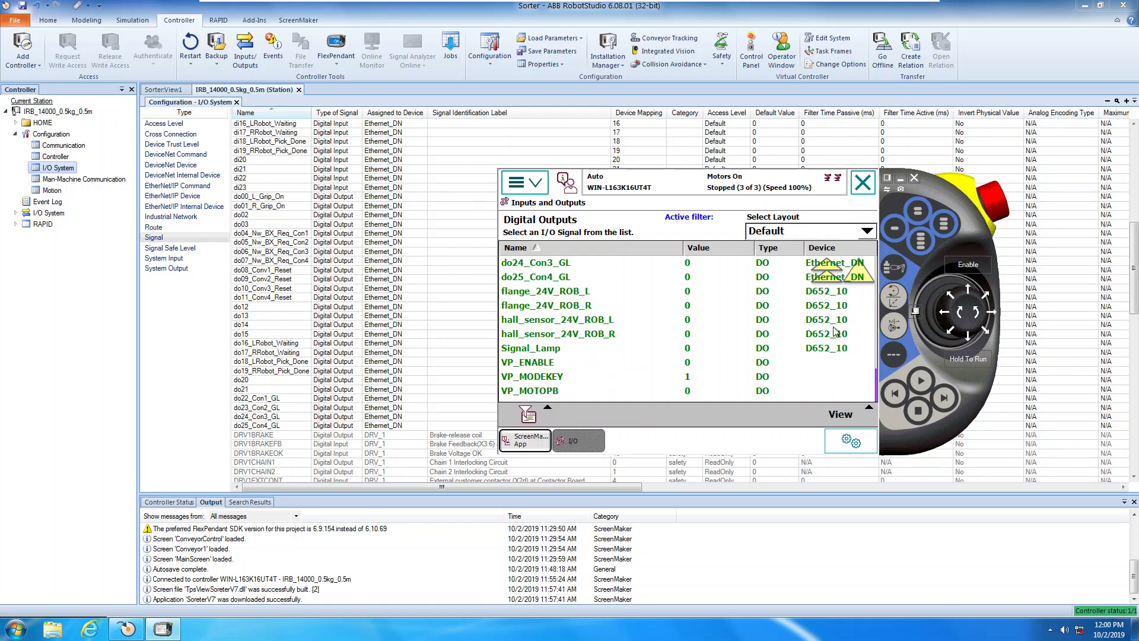
left_click(858, 278)
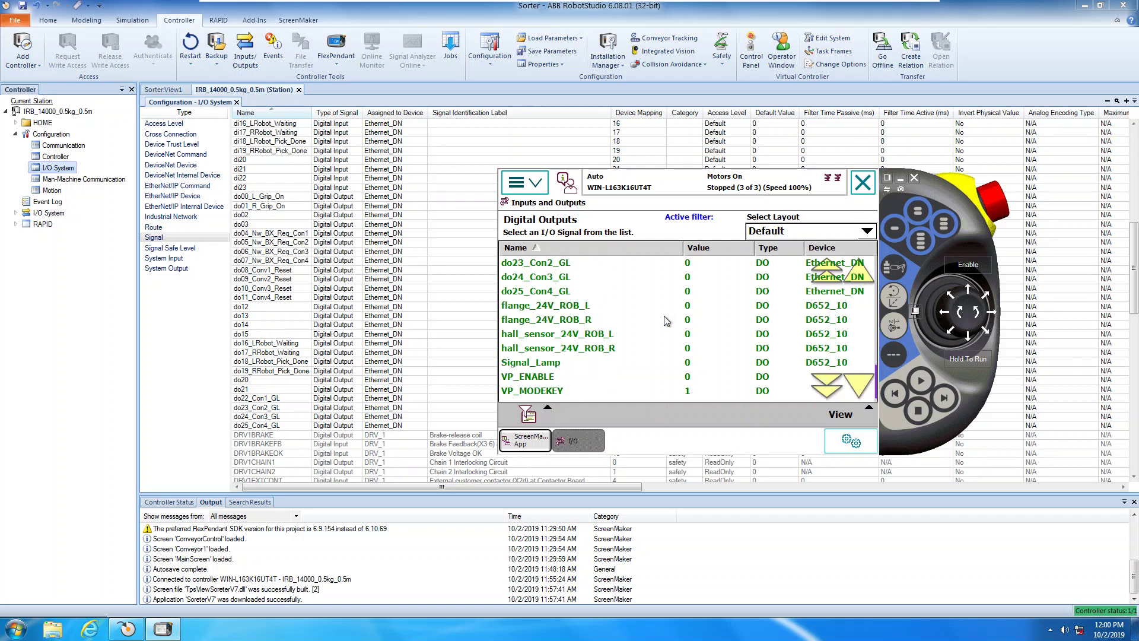
left_click(858, 279)
left_click(857, 279)
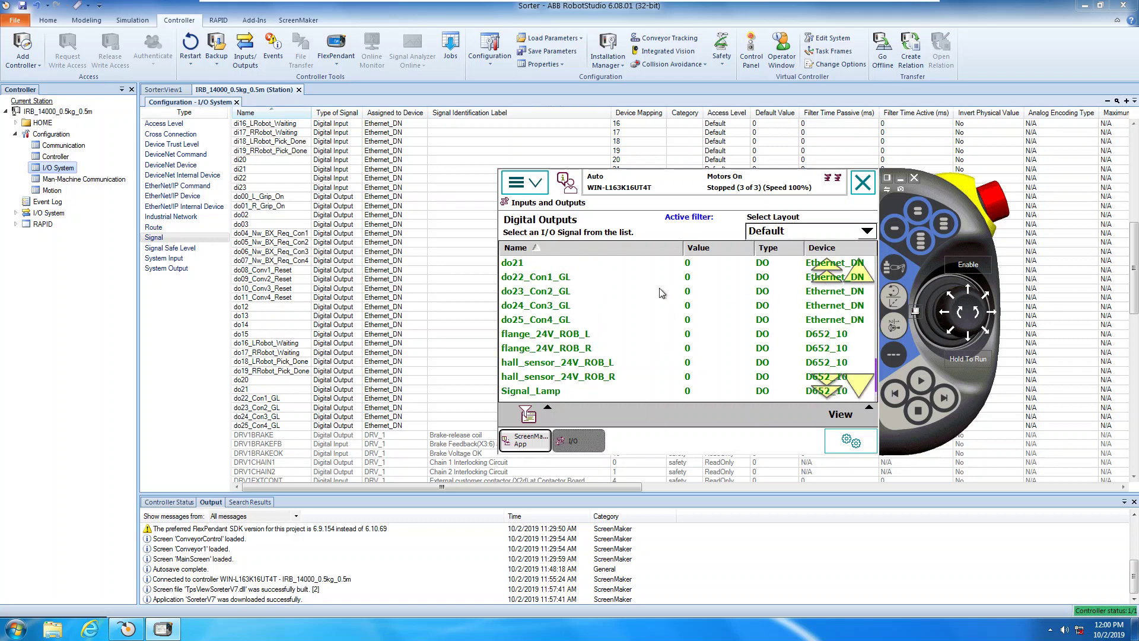
left_click(653, 283)
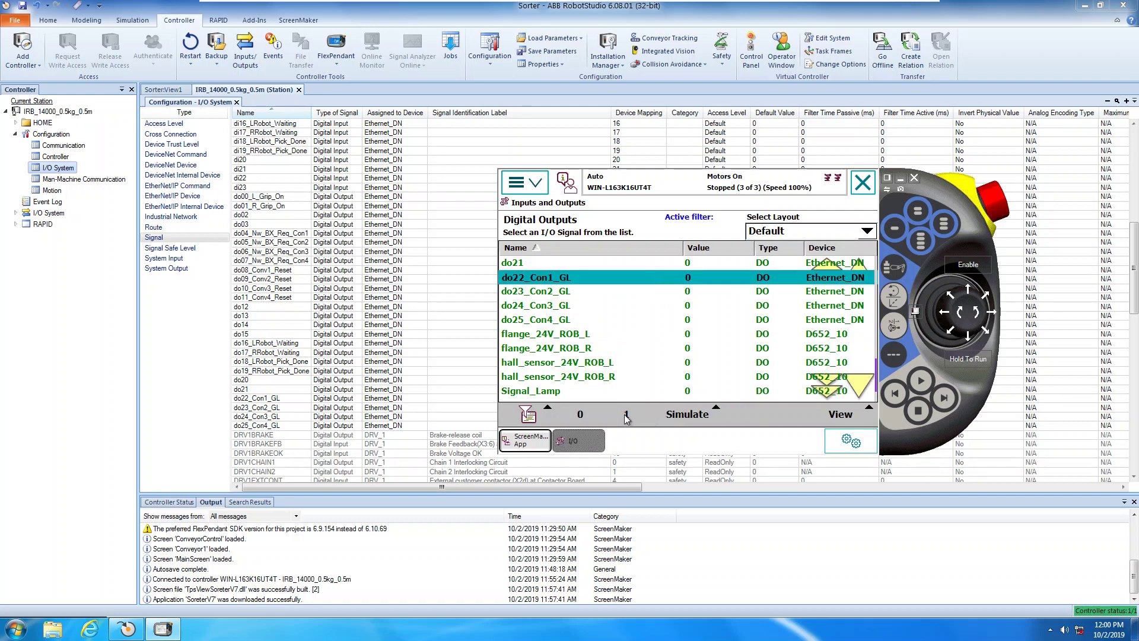
left_click(627, 415)
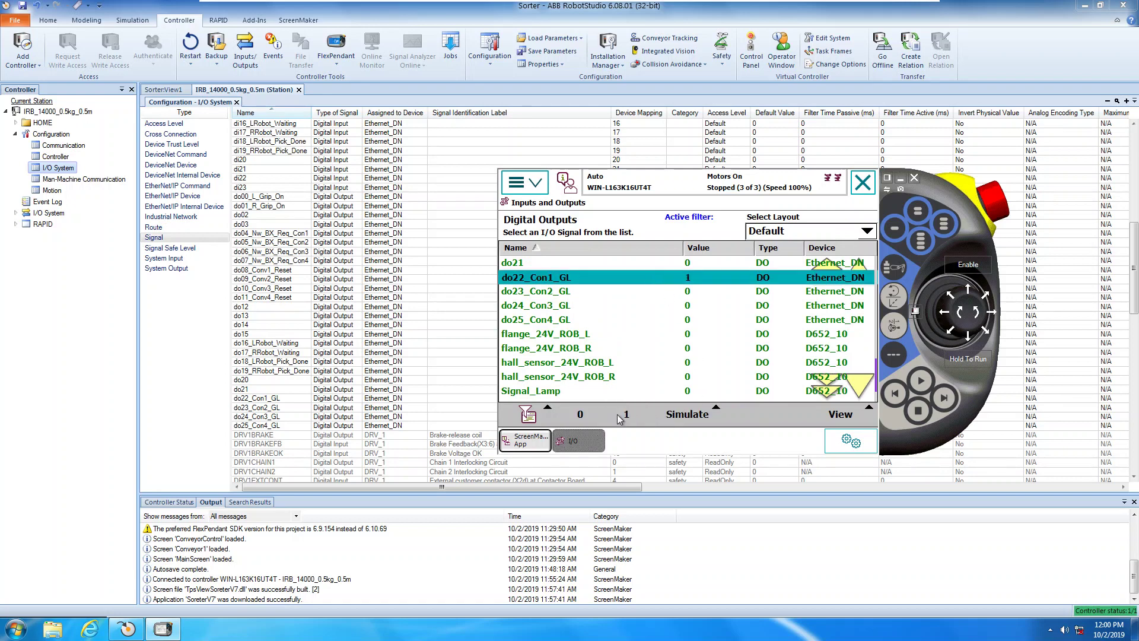
left_click(580, 416)
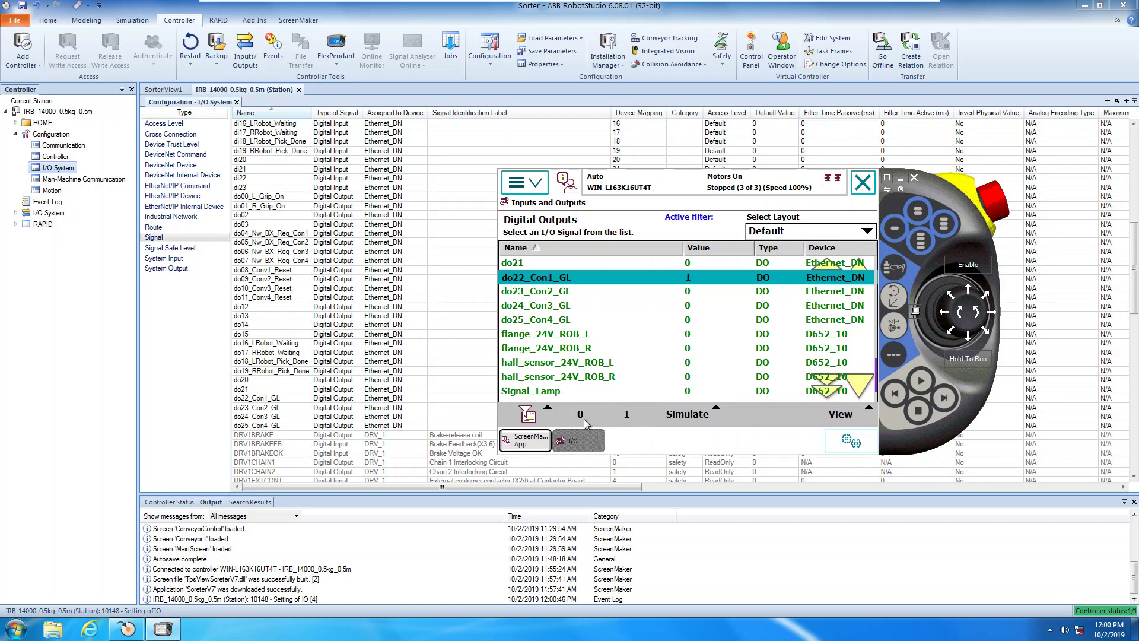
left_click(585, 420)
Try to set do21 to 1 and to 0, then move the FlexPendant clear of the signal table's Access Level column.
left_click(626, 414)
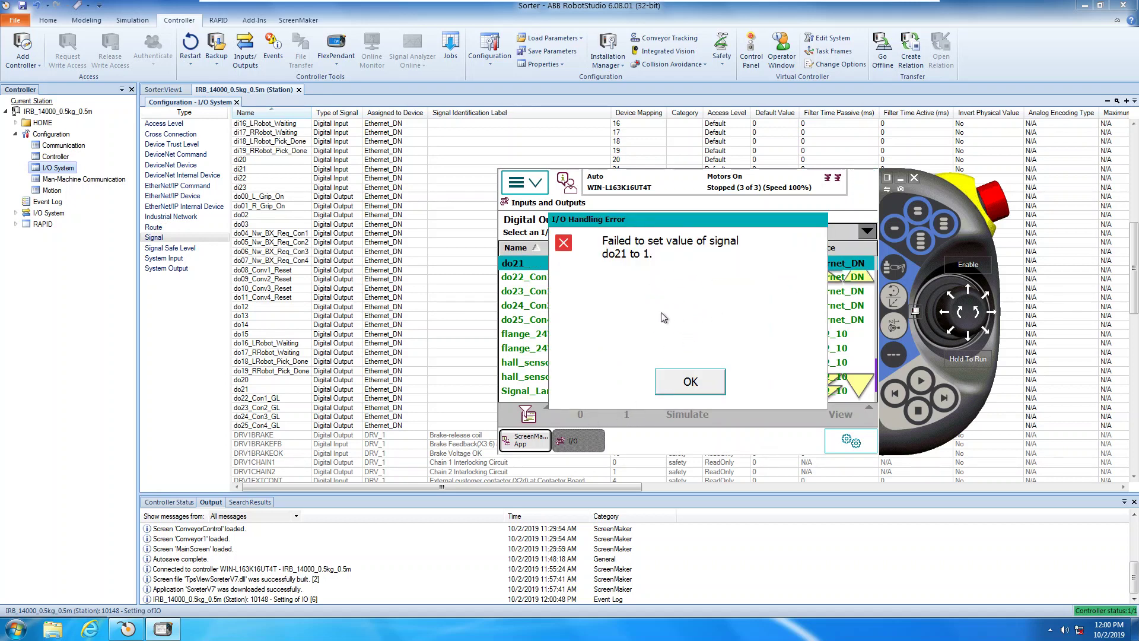
left_click(664, 382)
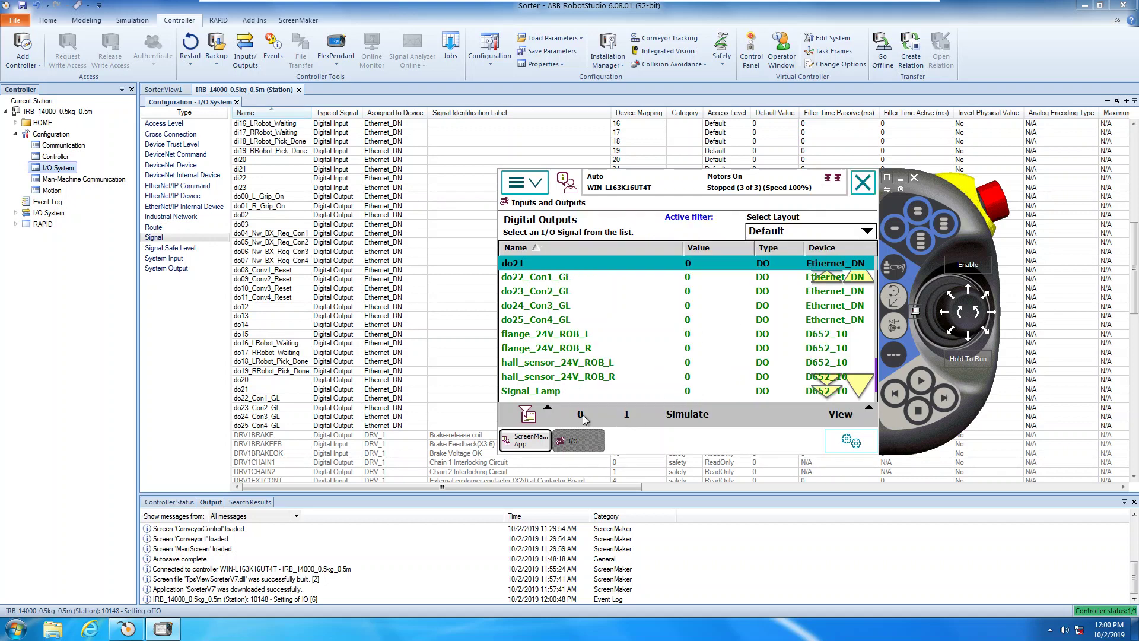
left_click(584, 418)
left_click(680, 382)
left_click_drag(935, 195, 576, 122)
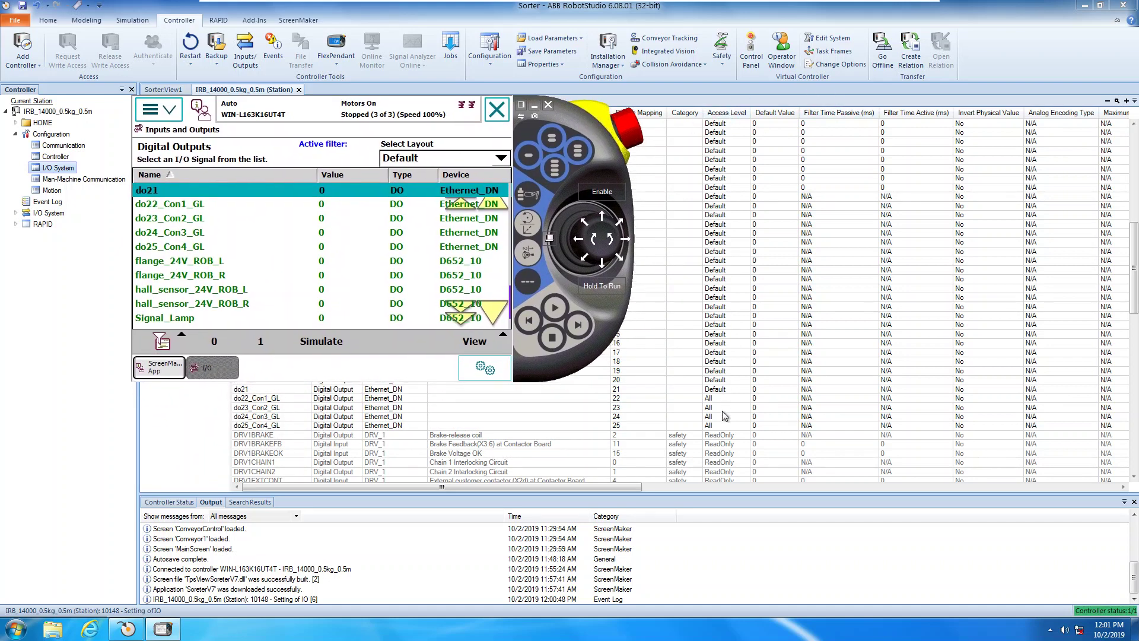